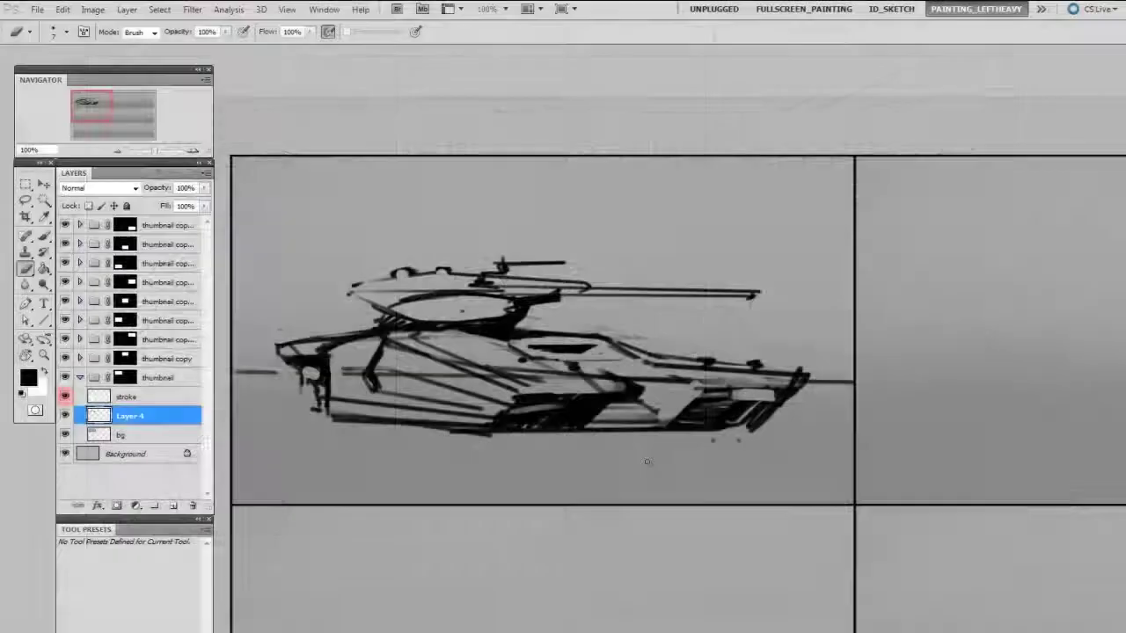
Add a new layer above bg in the empty second frame's layer group, ready for brush sketching.
key("ctrl+minus")
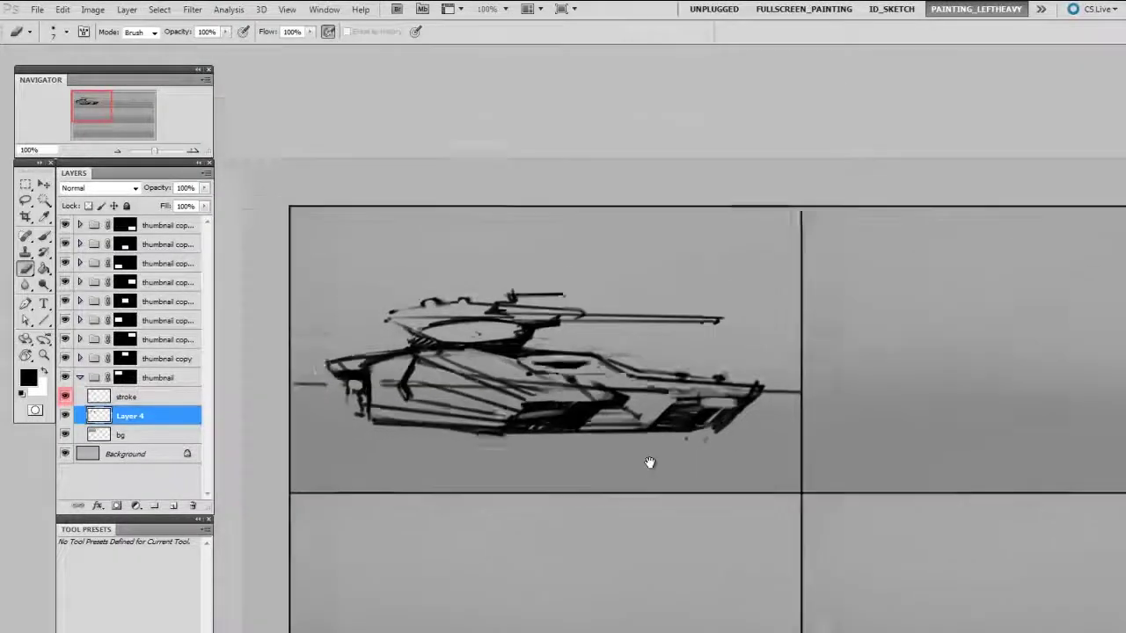
left_click_drag(827, 555, 534, 505)
left_click(80, 377)
left_click(647, 360, "ctrl")
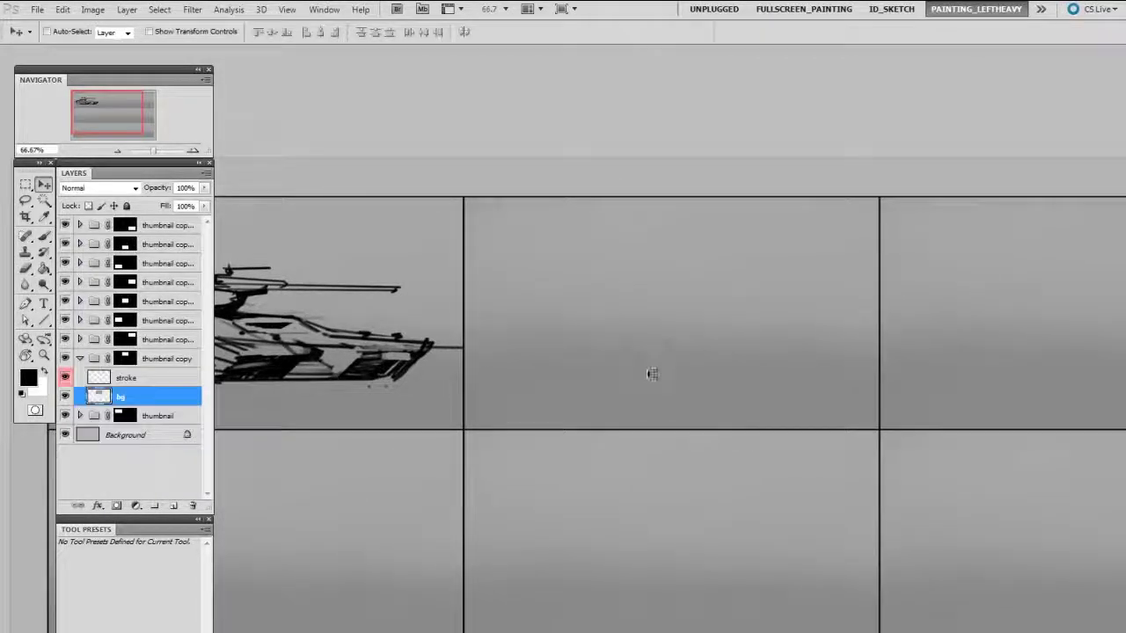
key("ctrl+shift+alt+n")
key("ctrl+plus")
left_click_drag(622, 400, 524, 442)
key("b")
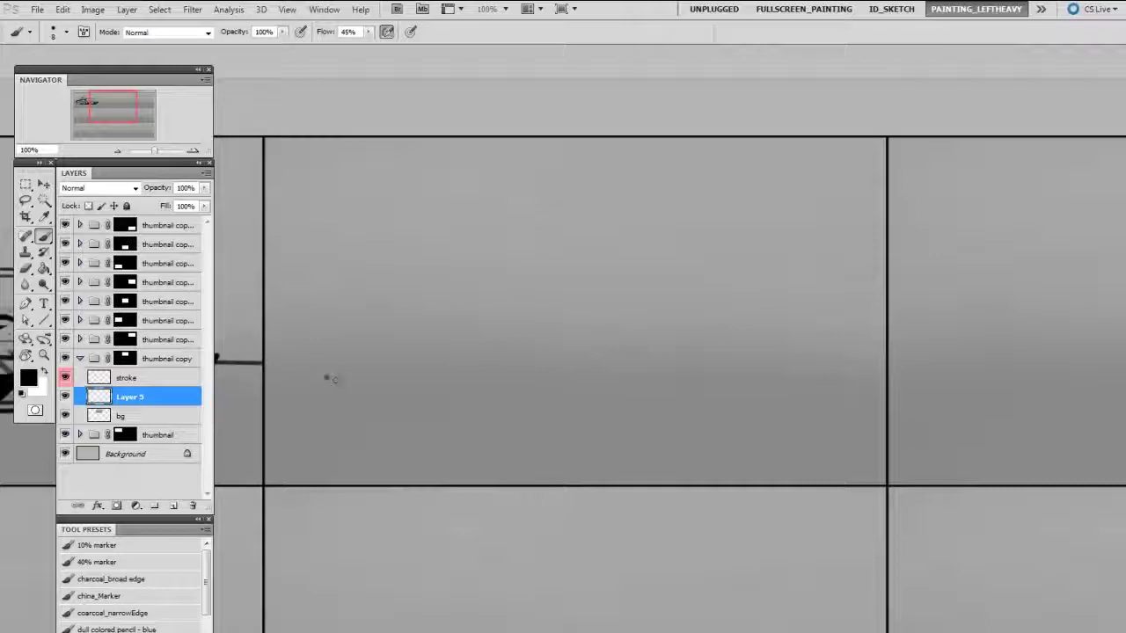
Sketch the tank's footprint in perspective in the second frame, trim the overlapping line, and mark two vertical heights.
mouse_move(326, 377)
left_mouse_down()
mouse_move(570, 427)
mouse_move(413, 355)
mouse_move(832, 397)
mouse_move(475, 428)
mouse_move(296, 370)
mouse_move(472, 352)
left_mouse_up()
key("e")
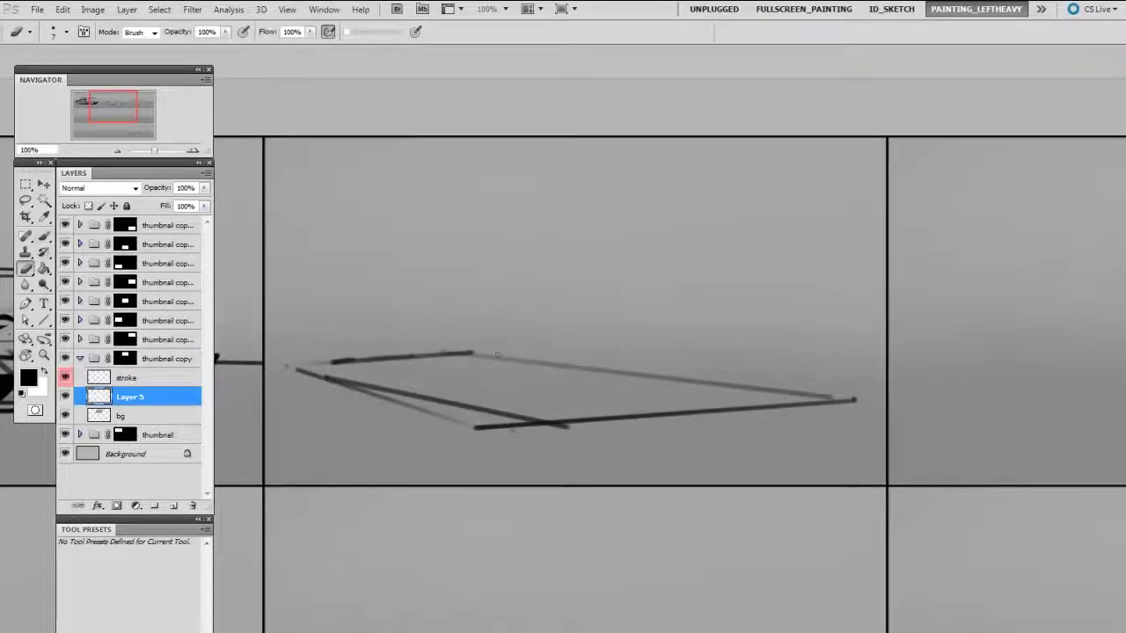
left_click_drag(429, 398, 528, 420)
key("b")
left_click_drag(368, 330, 369, 378)
left_click_drag(590, 414, 592, 359)
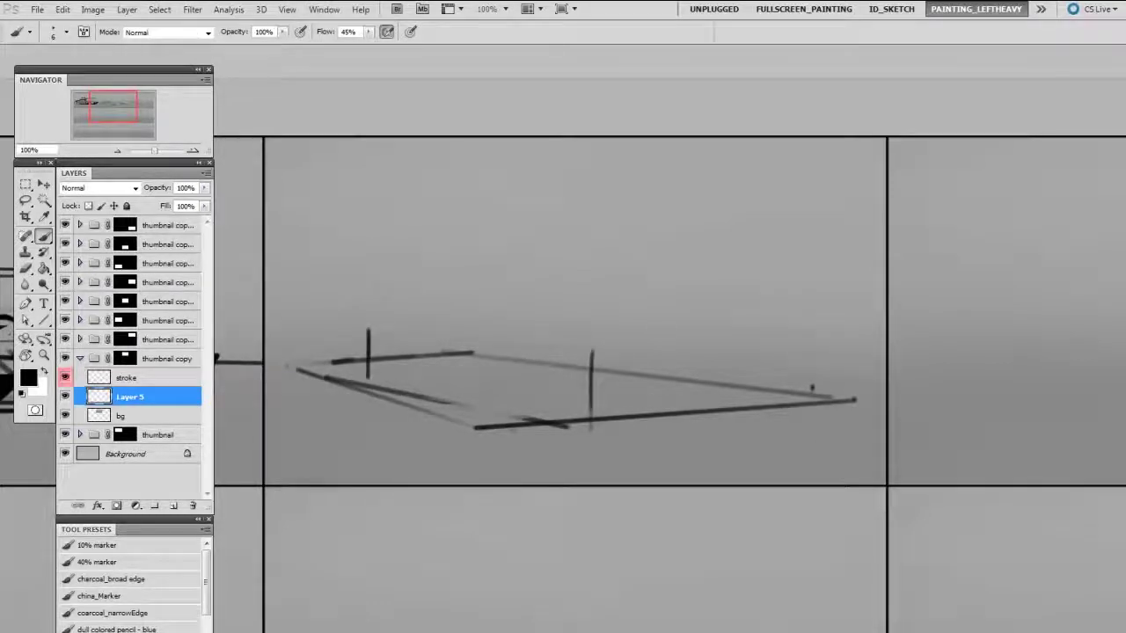
Sketch a low domed turret above the rear of the footprint, with an angular housing over it.
mouse_move(362, 299)
left_mouse_down()
mouse_move(459, 277)
mouse_move(488, 299)
left_mouse_up()
left_click_drag(368, 297, 494, 300)
mouse_move(376, 297)
left_mouse_down()
mouse_move(499, 297)
mouse_move(385, 304)
left_mouse_up()
left_click_drag(450, 278, 536, 305)
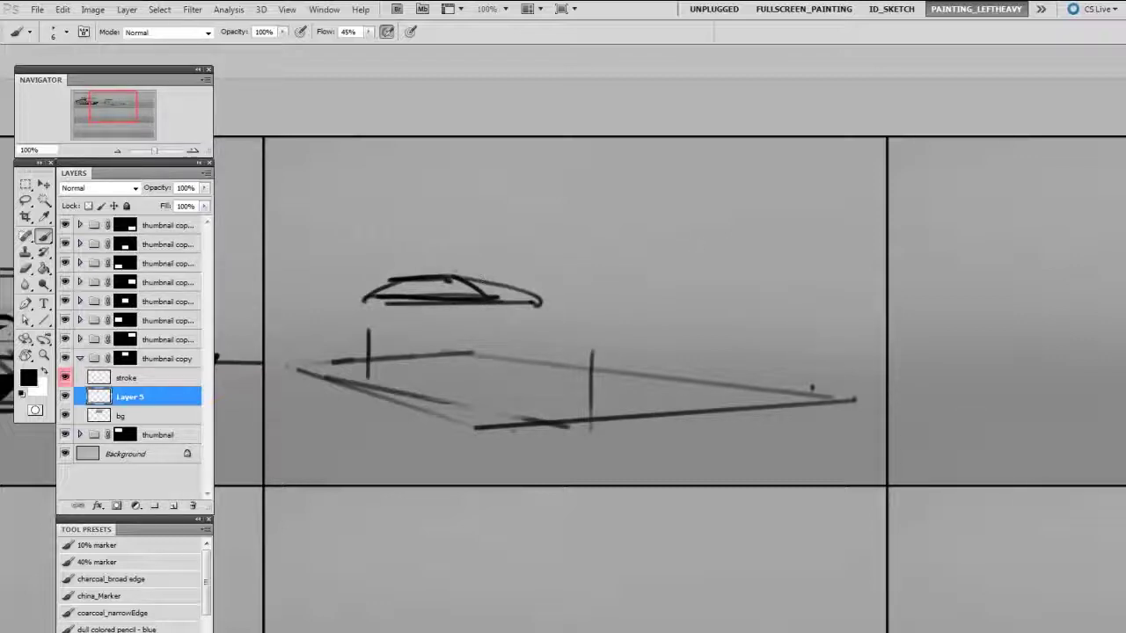
mouse_move(423, 259)
left_mouse_down()
mouse_move(347, 263)
mouse_move(391, 293)
left_mouse_up()
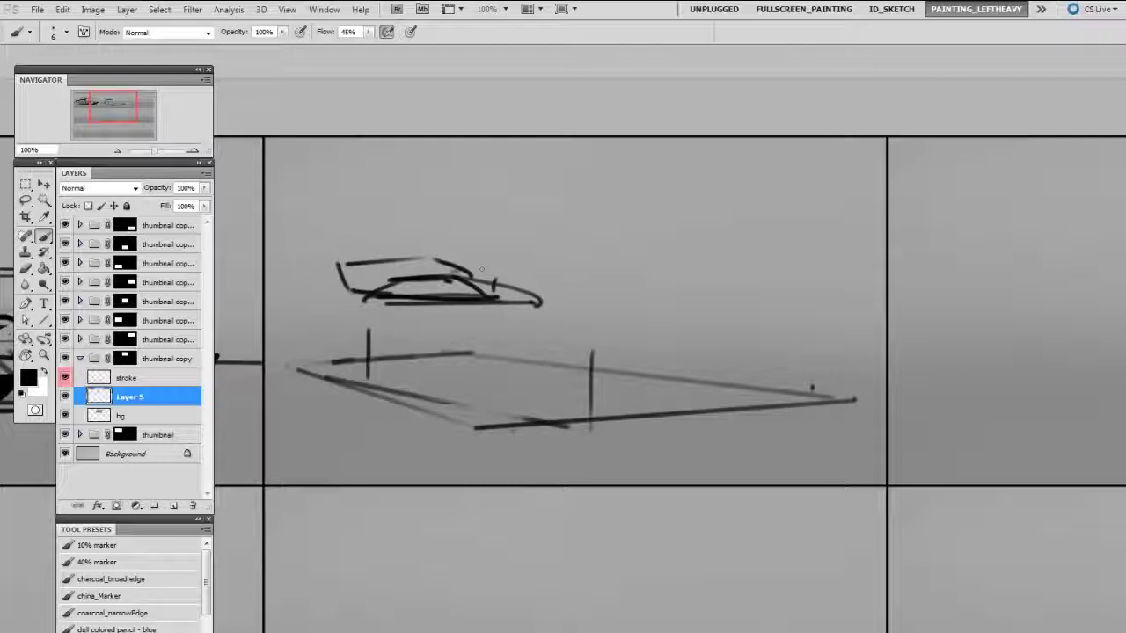
Draw the long gun barrel as two parallel lines from the turret, with dark accents at its root and underside.
left_click_drag(456, 263, 827, 251)
left_click_drag(453, 275, 800, 261)
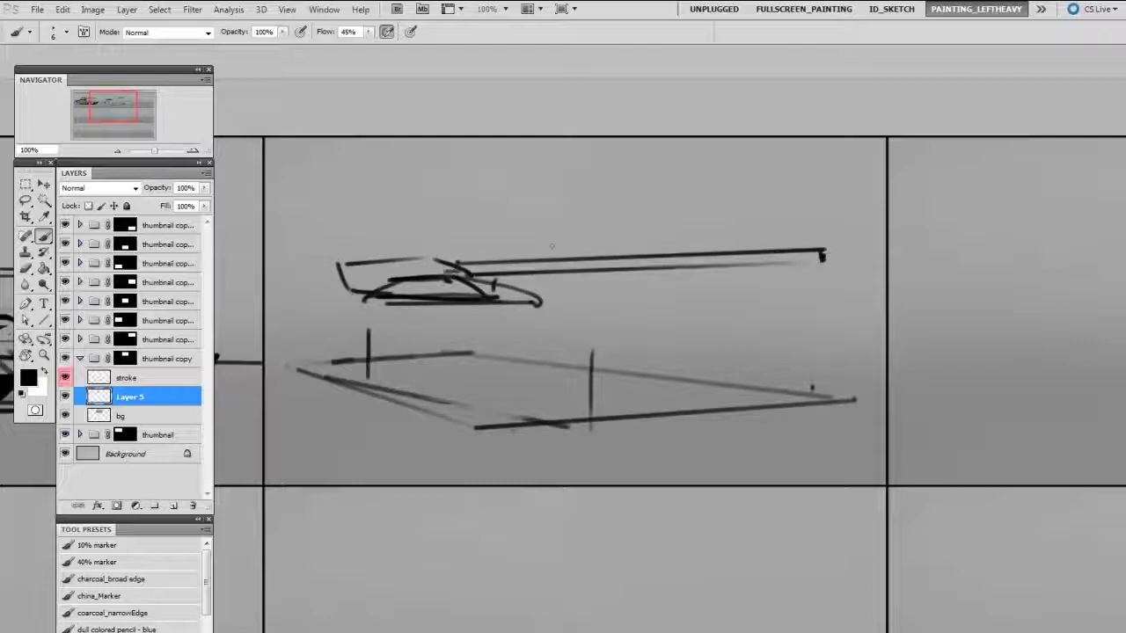
mouse_move(567, 269)
left_mouse_down()
mouse_move(475, 283)
mouse_move(517, 282)
left_mouse_up()
left_click_drag(404, 283, 692, 272)
Erase the overlapping lines where turret and barrel meet, and outline the barrel's stepped lower sleeve.
key("e")
key("b")
key("e")
left_click_drag(500, 270, 592, 268)
key("b")
key("bracketleft")
key("bracketleft")
key("bracketleft")
key("bracketleft")
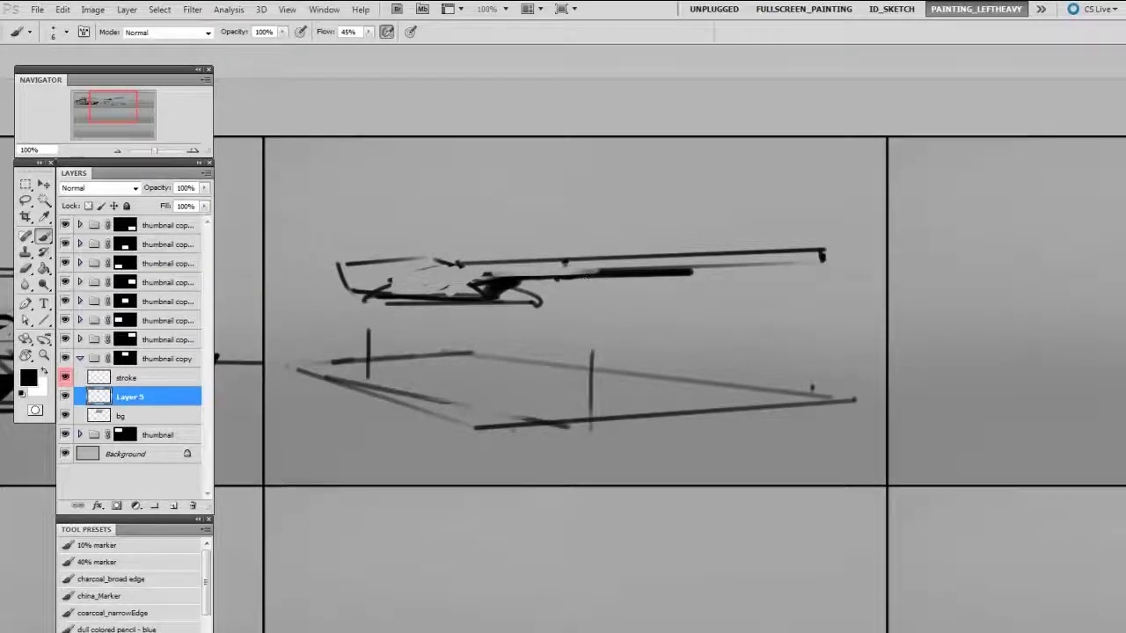
left_click_drag(561, 281, 765, 271)
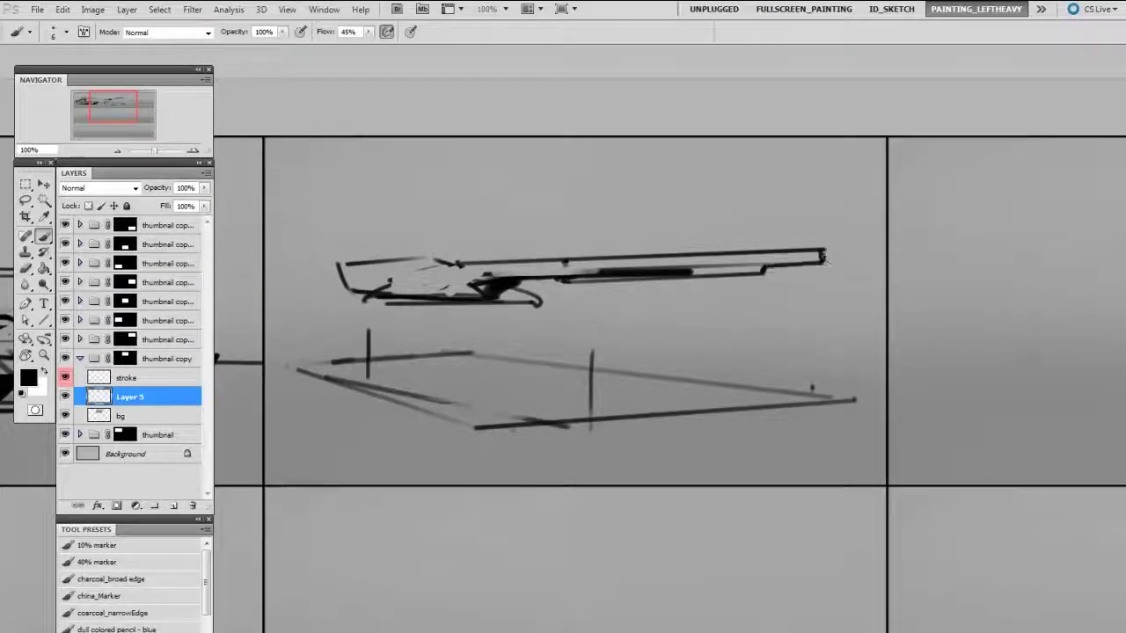
Draw the turret's base line and angled deck corner below it, trimming the overshoot and marking the rear edge.
mouse_move(387, 313)
left_mouse_down()
mouse_move(591, 311)
mouse_move(569, 323)
left_mouse_up()
key("e")
left_click_drag(577, 308, 601, 313)
key("b")
key("bracketleft")
key("bracketleft")
left_click_drag(374, 304, 365, 316)
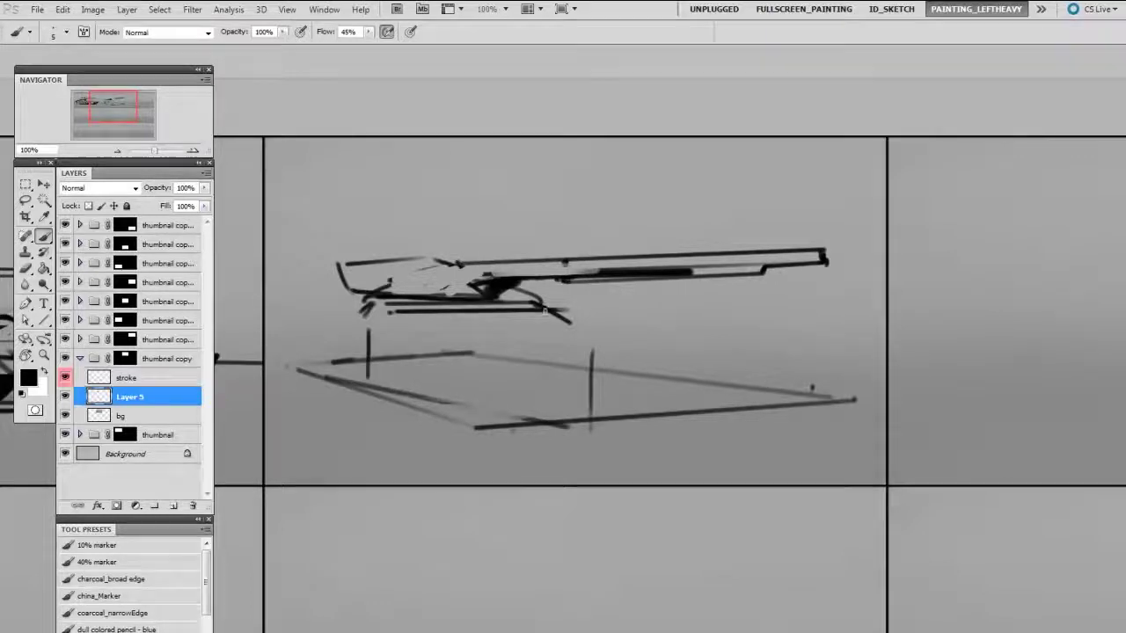
Draw the hull's sloping top edges from the turret to the nose, with short vertical edges at both front corners.
left_click_drag(563, 312, 814, 380)
mouse_move(404, 313)
left_mouse_down()
mouse_move(554, 370)
mouse_move(592, 424)
left_mouse_up()
key("e")
key("b")
left_click_drag(549, 385, 550, 412)
left_click_drag(818, 367, 814, 392)
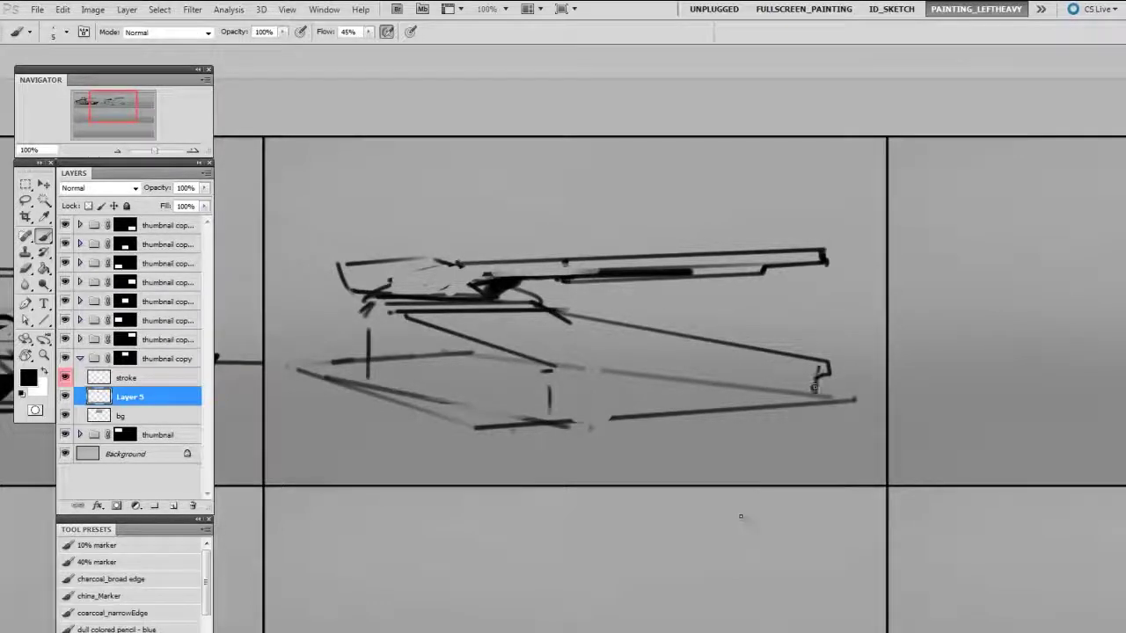
Outline the curved rear fender, the side skirt's upper edge and the front hull plate between the tracks.
left_click_drag(327, 353, 328, 363)
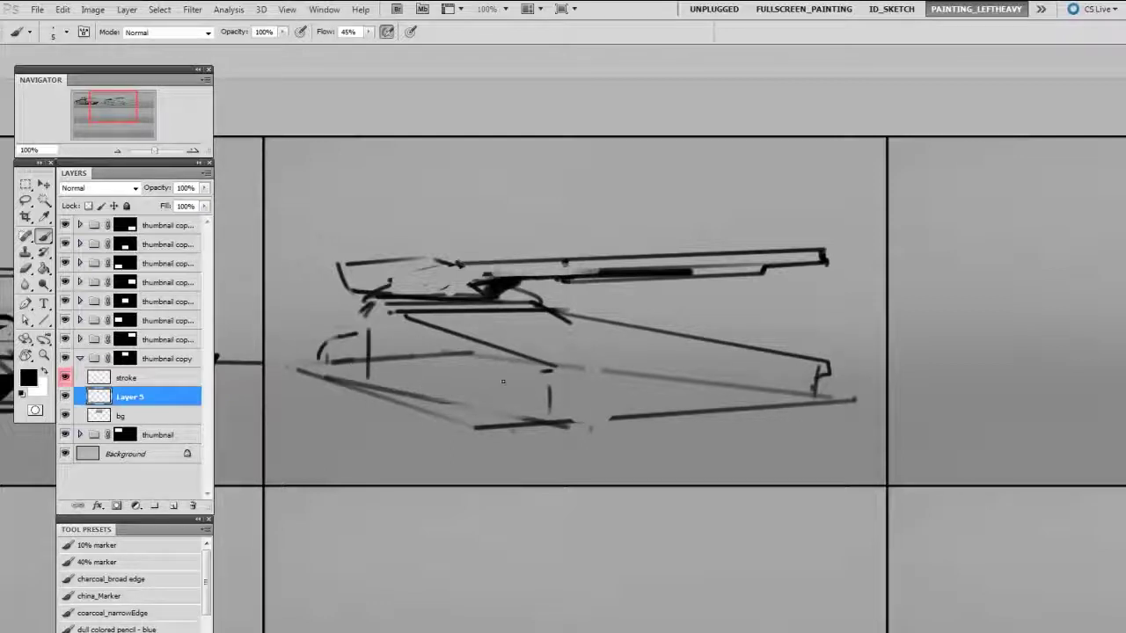
left_click_drag(355, 339, 490, 384)
left_click_drag(826, 359, 816, 391)
left_click_drag(807, 362, 801, 406)
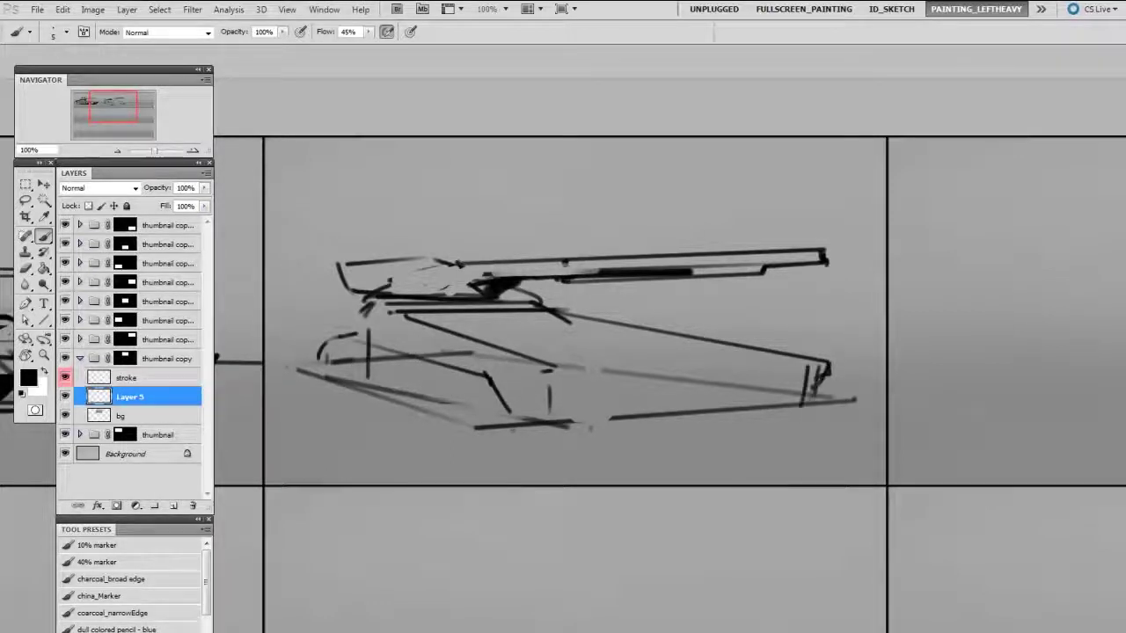
mouse_move(567, 366)
left_mouse_down()
mouse_move(606, 409)
mouse_move(772, 394)
left_mouse_up()
Erase the construction line across the front plate and hatch in the two front track ends in black.
key("e")
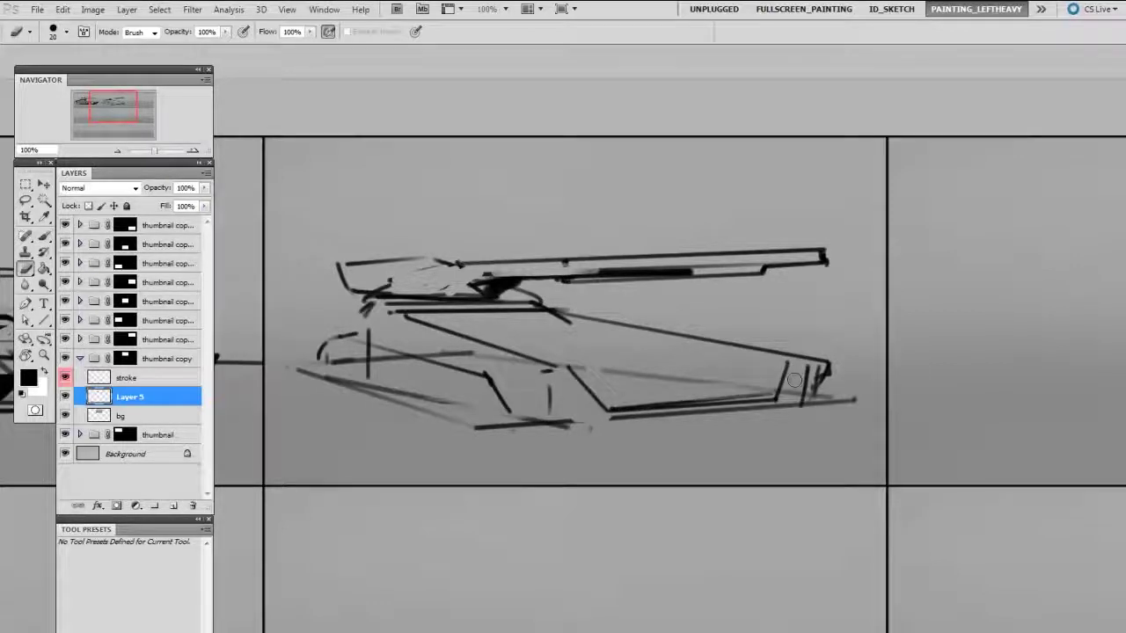
key("]")
left_click_drag(601, 370, 651, 377)
key("b")
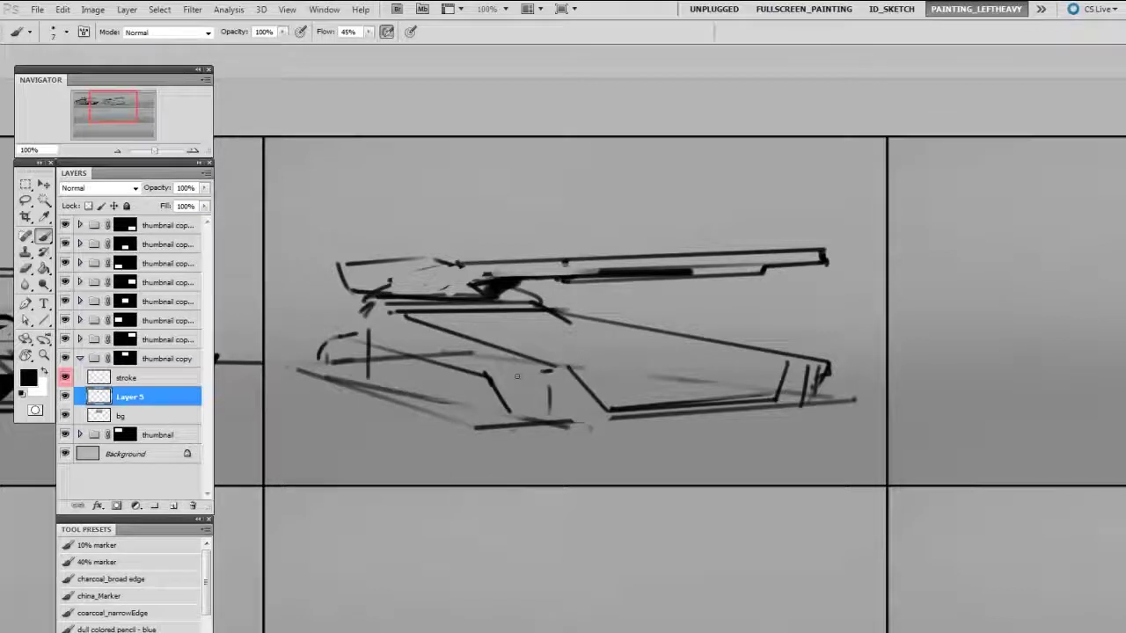
mouse_move(516, 376)
left_mouse_down()
mouse_move(572, 392)
mouse_move(580, 406)
mouse_move(527, 420)
left_mouse_up()
left_click_drag(783, 358, 800, 402)
Thicken the top edges of both front tracks and the near track's inner side with solid black.
key("e")
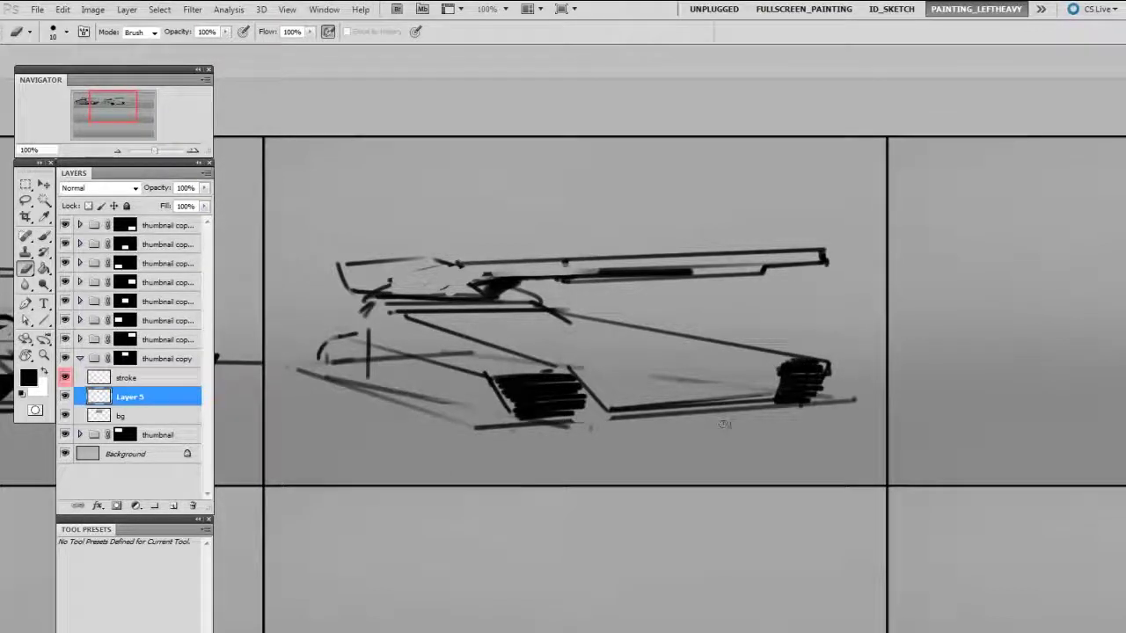
key("b")
left_click_drag(506, 376, 587, 358)
left_click_drag(767, 361, 827, 351)
left_click_drag(580, 368, 578, 430)
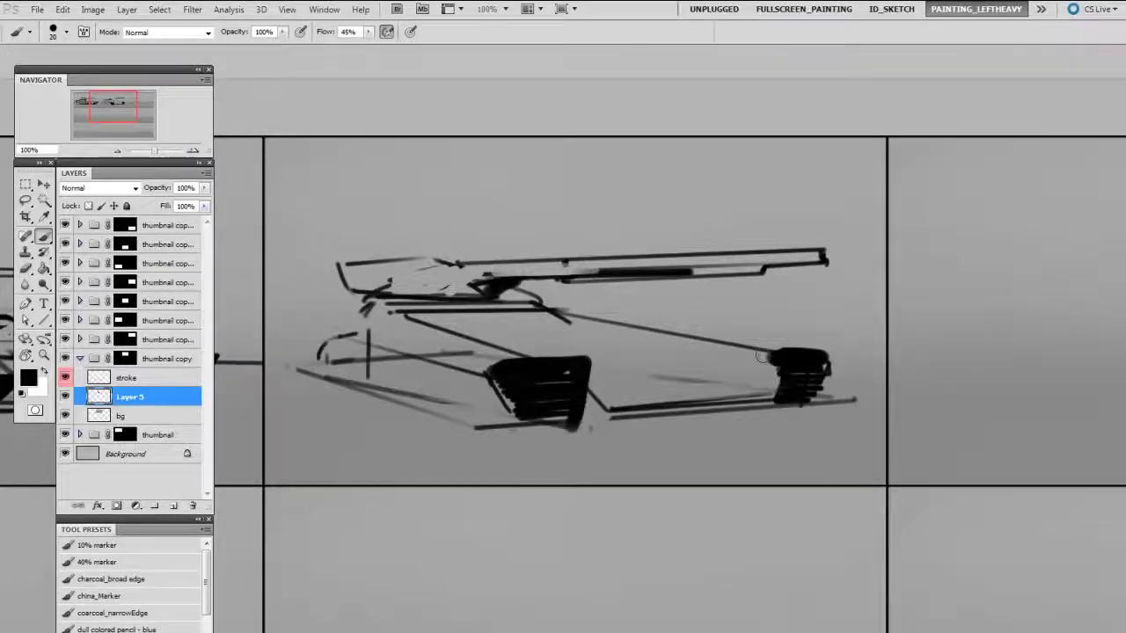
Reshape the two front tracks by erasing their edges, building up the far one and cutting the near one's corner.
key("e")
mouse_move(770, 341)
left_mouse_down()
mouse_move(763, 423)
mouse_move(782, 412)
left_mouse_up()
key("b")
left_click_drag(827, 350, 806, 339)
mouse_move(771, 351)
left_mouse_down()
mouse_move(812, 340)
mouse_move(829, 376)
left_mouse_up()
key("e")
left_click_drag(589, 354, 581, 380)
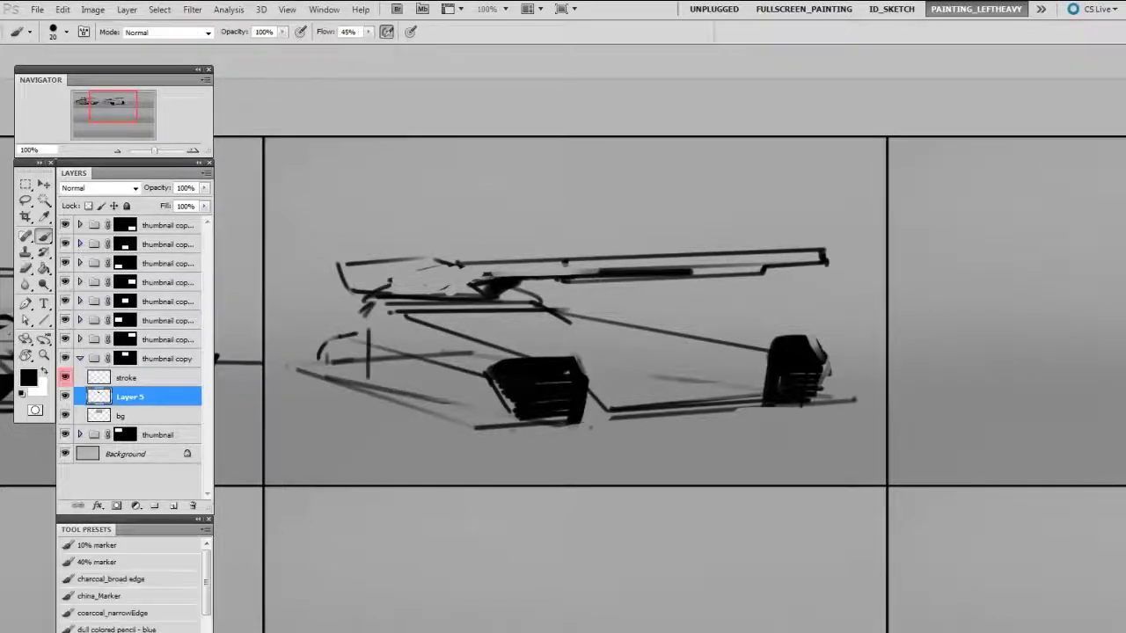
key("b")
key("bracketleft")
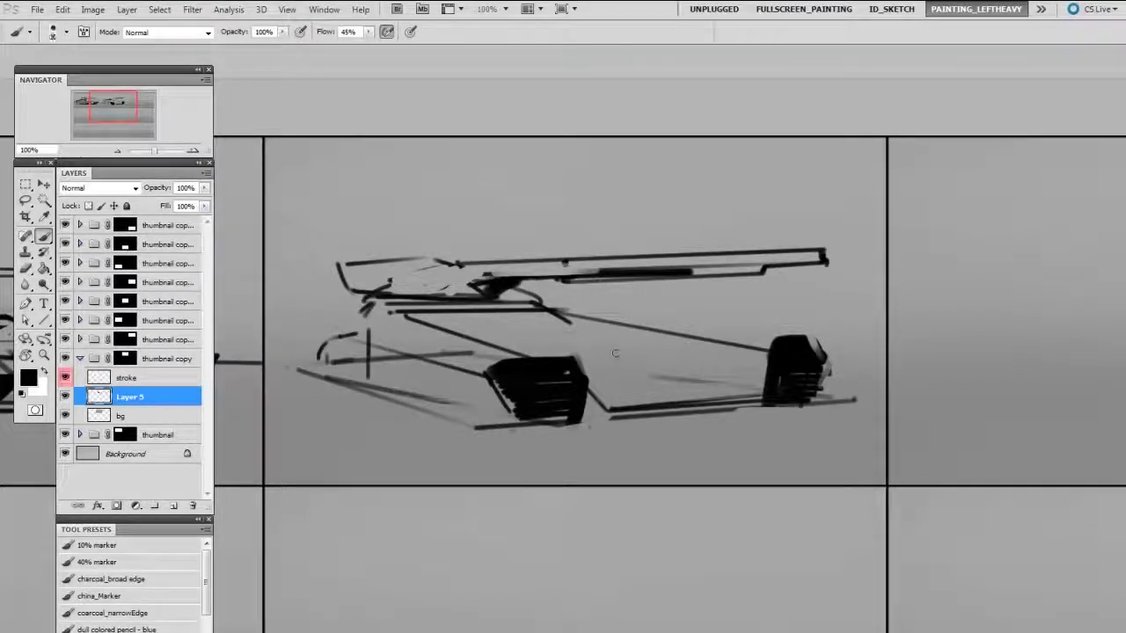
Add the front deck and fender lines, and hatch the recess beside the far track.
left_click_drag(570, 339, 688, 343)
left_click_drag(579, 346, 673, 342)
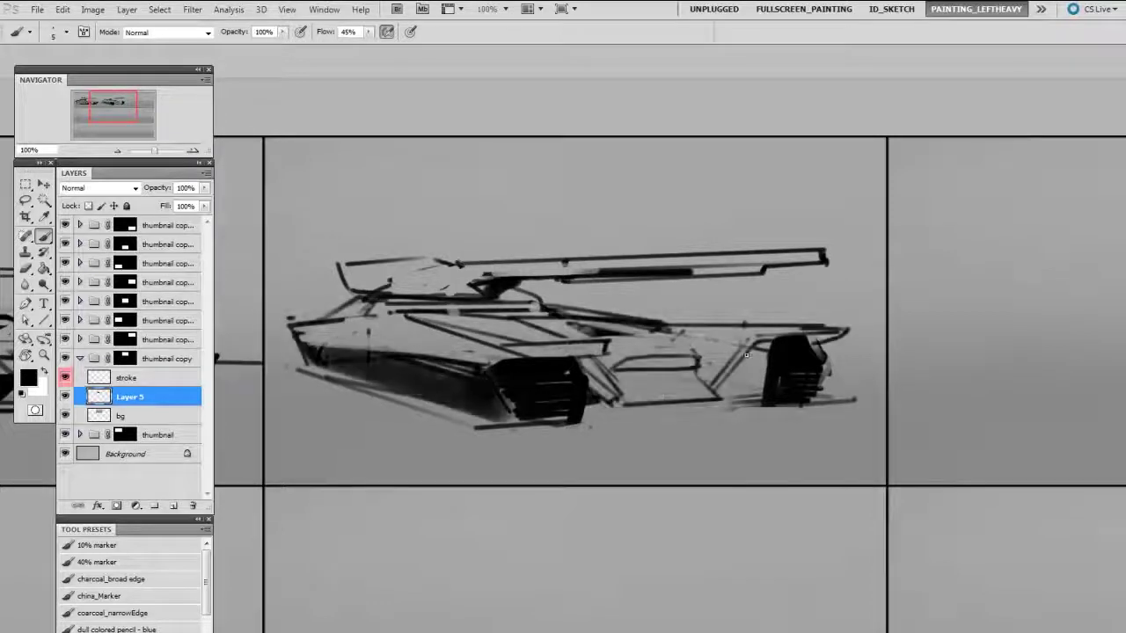
left_click_drag(746, 355, 768, 355)
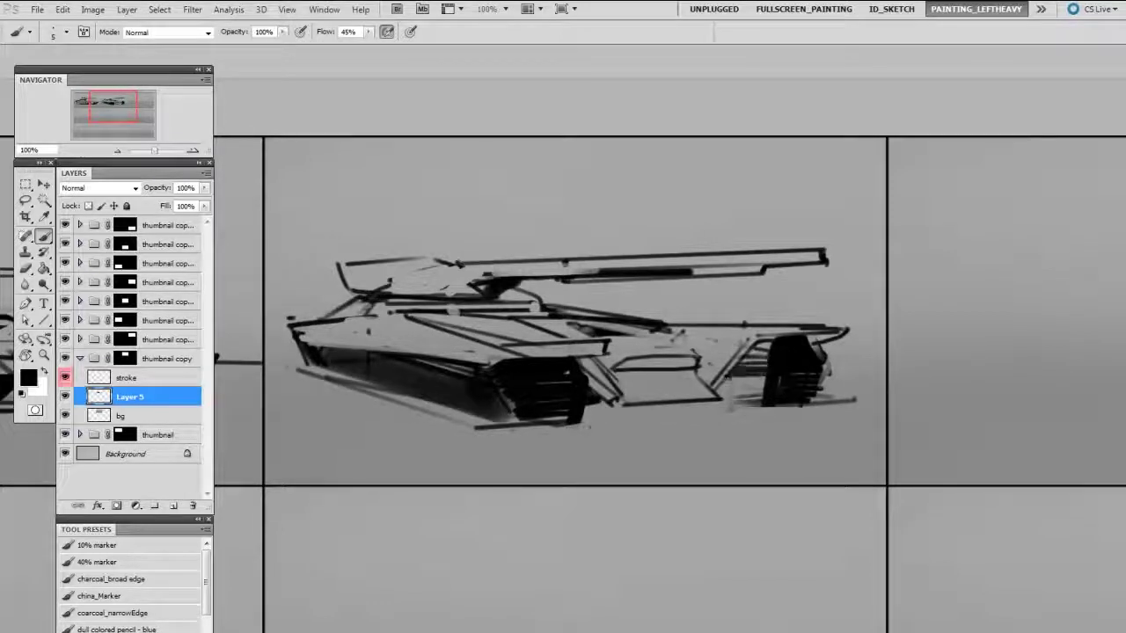
left_click_drag(719, 380, 765, 378)
left_click_drag(716, 389, 763, 392)
mouse_move(766, 338)
left_mouse_down()
mouse_move(762, 392)
mouse_move(737, 374)
mouse_move(736, 387)
left_mouse_up()
Strengthen the side skirt's upper edge from the near track back to the rear corner.
key("e")
key("b")
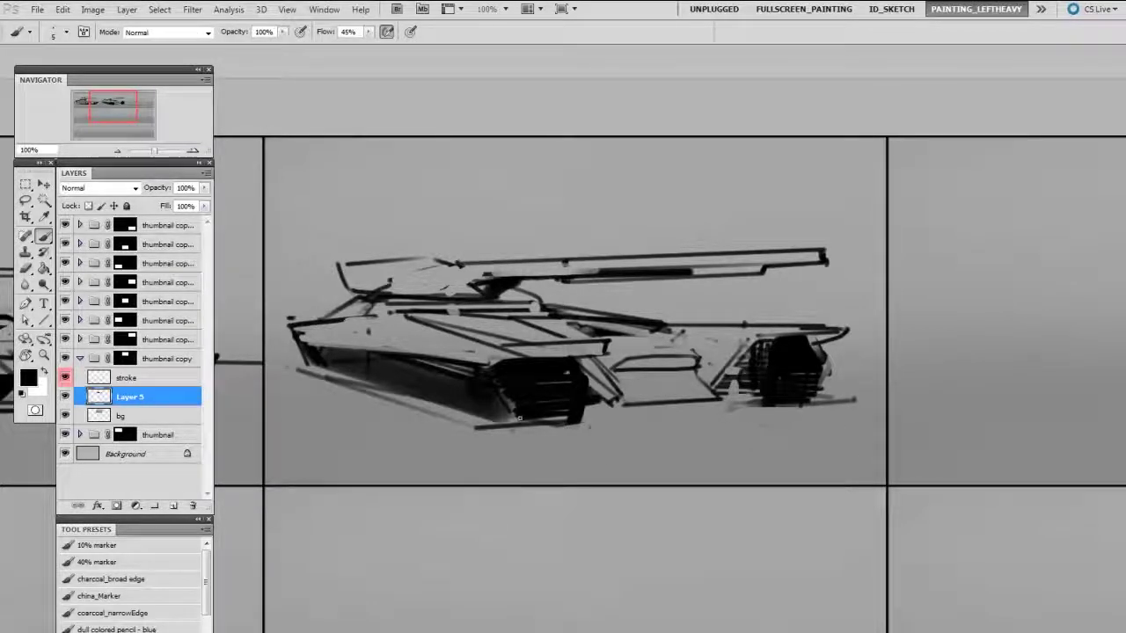
key("e")
key("b")
left_click_drag(487, 361, 297, 336)
left_click_drag(289, 341, 308, 355)
left_click_drag(464, 359, 486, 363)
Add dark panel accents on the hull deck and a round dark spot near the far fender with a larger brush.
key("e")
key("b")
left_click_drag(441, 318, 420, 330)
mouse_move(477, 323)
left_mouse_down()
mouse_move(446, 335)
mouse_move(500, 320)
mouse_move(457, 334)
left_mouse_up()
key("bracketright")
key("bracketright")
key("bracketright")
key("bracketright")
key("bracketright")
mouse_move(617, 318)
left_mouse_down()
mouse_move(615, 327)
mouse_move(609, 315)
mouse_move(640, 324)
left_mouse_up()
key("e")
key("b")
key("e")
key("b")
key("bracketright")
left_click(475, 335)
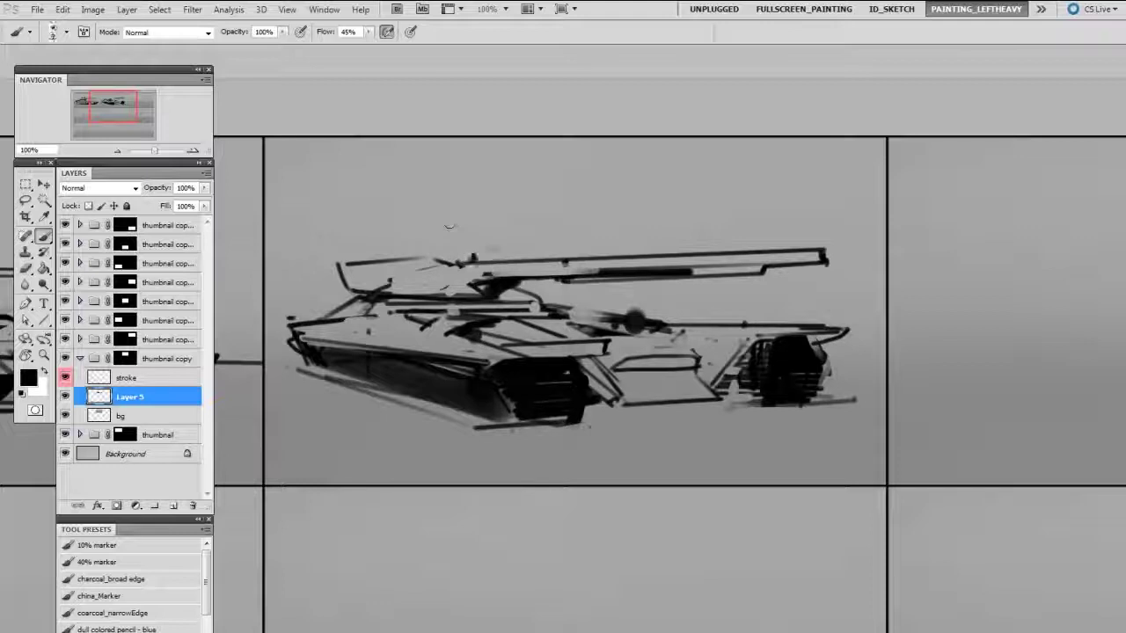
Draw a small mounted gun on top of the turret with a finer brush.
key("bracketleft")
key("bracketleft")
mouse_move(455, 257)
left_mouse_down()
mouse_move(545, 248)
mouse_move(453, 253)
left_mouse_up()
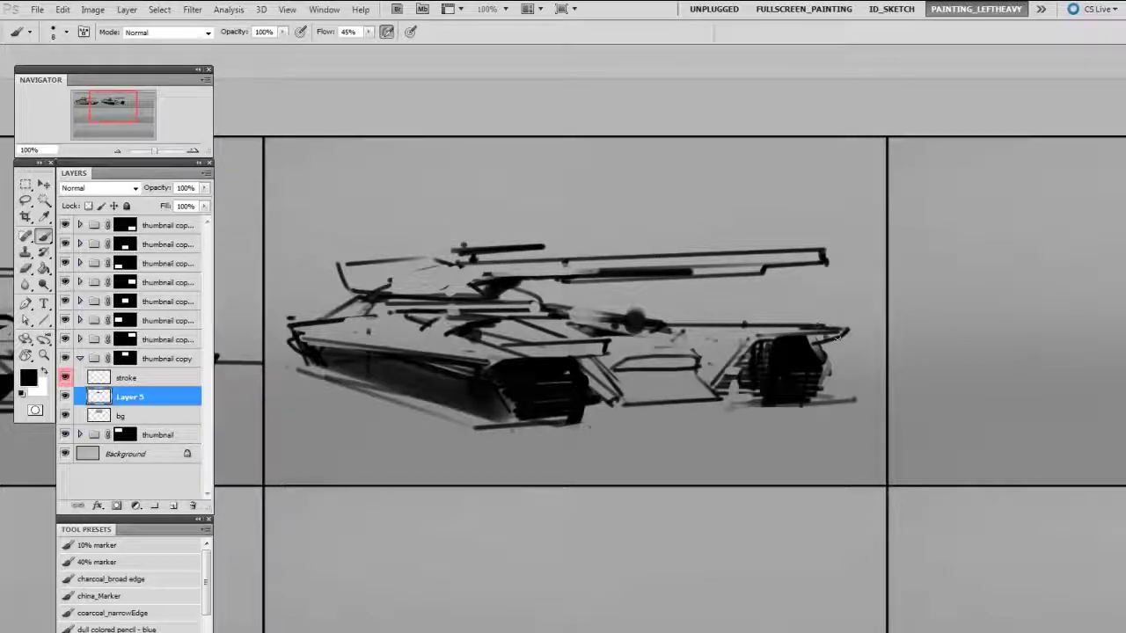
Darken the lower edge of the side skirt and the shadow at its rear corner.
left_click_drag(300, 372, 476, 416)
mouse_move(313, 381)
left_mouse_down()
mouse_move(508, 427)
mouse_move(498, 423)
left_mouse_up()
key("bracketright")
key("bracketright")
left_click_drag(307, 357, 313, 361)
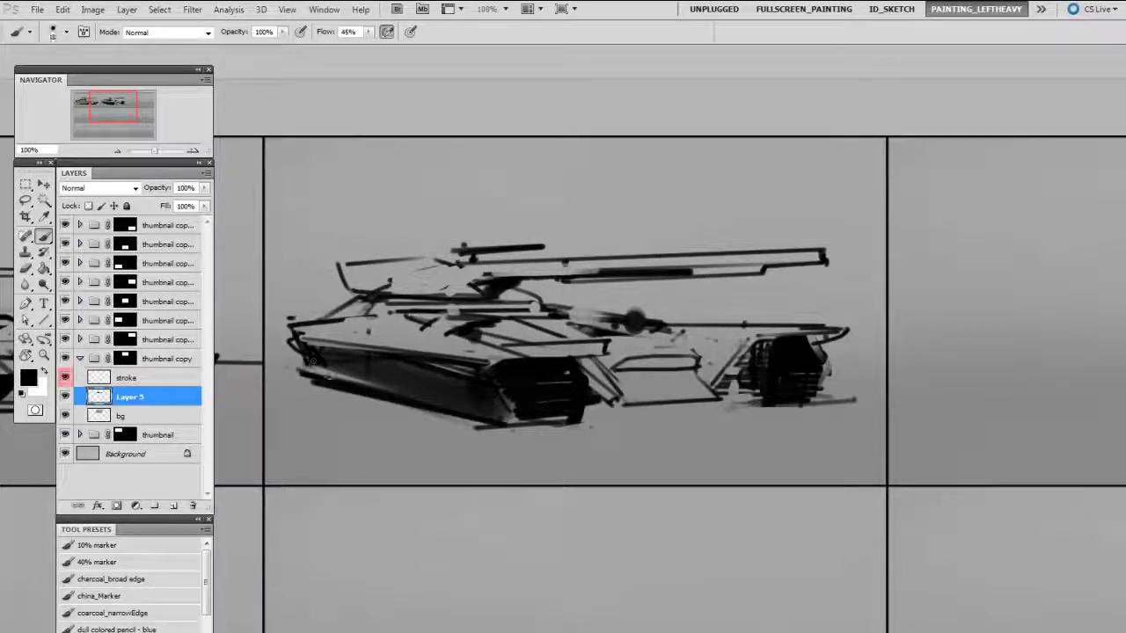
Erase most of the dark shading from the side skirt to form a light armour panel.
key("e")
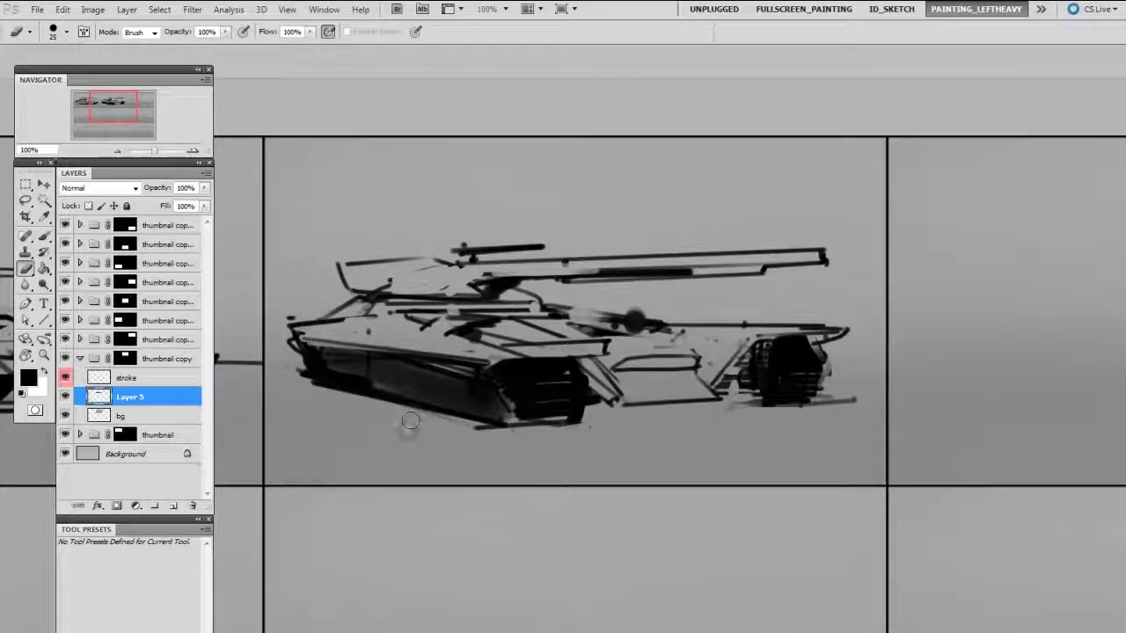
mouse_move(452, 356)
left_mouse_down()
mouse_move(427, 371)
mouse_move(432, 387)
mouse_move(456, 357)
left_mouse_up()
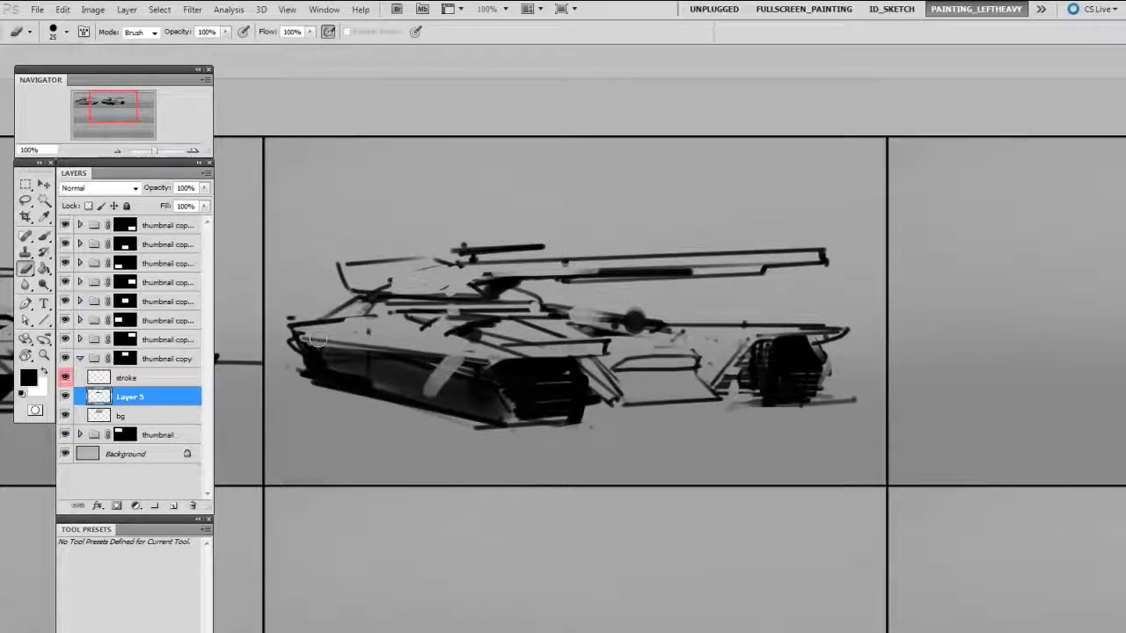
mouse_move(318, 340)
left_mouse_down()
mouse_move(340, 378)
mouse_move(429, 395)
left_mouse_up()
mouse_move(349, 363)
left_mouse_down()
mouse_move(371, 353)
mouse_move(420, 364)
mouse_move(338, 373)
mouse_move(422, 387)
mouse_move(434, 400)
mouse_move(467, 354)
left_mouse_up()
key("bracketright")
key("bracketright")
Brush in shading and a dark edge at the rear of the light side panel.
key("b")
left_click_drag(335, 381, 311, 329)
key("bracketleft")
key("bracketleft")
key("bracketleft")
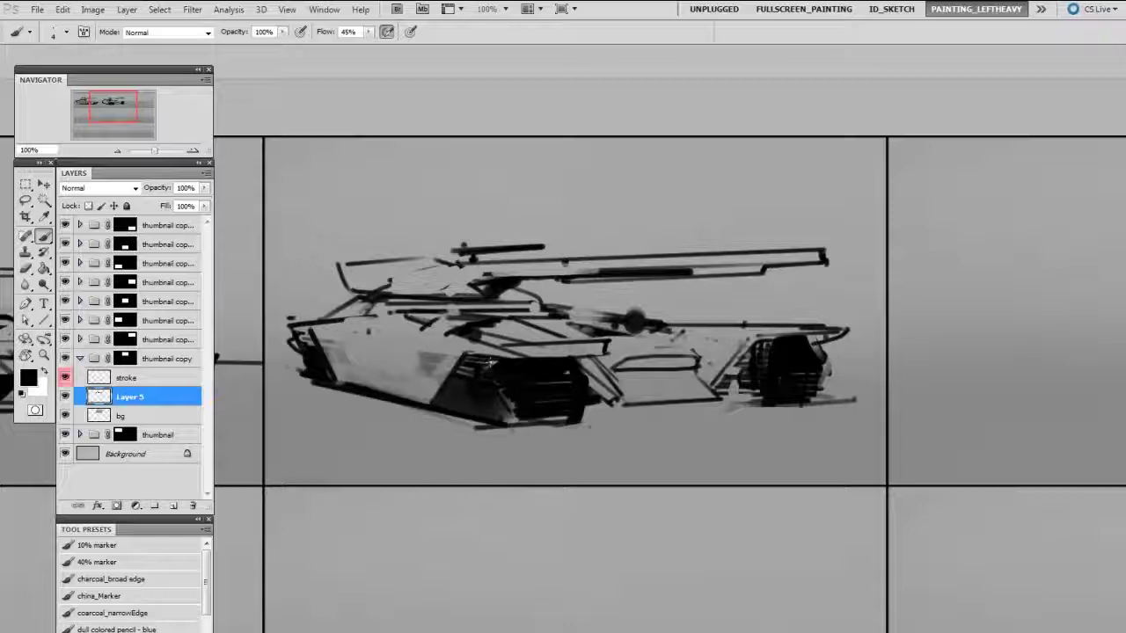
Close the second frame's layer group, open the third frame's group and select Layer 3.
key("e")
key("ctrl+minus")
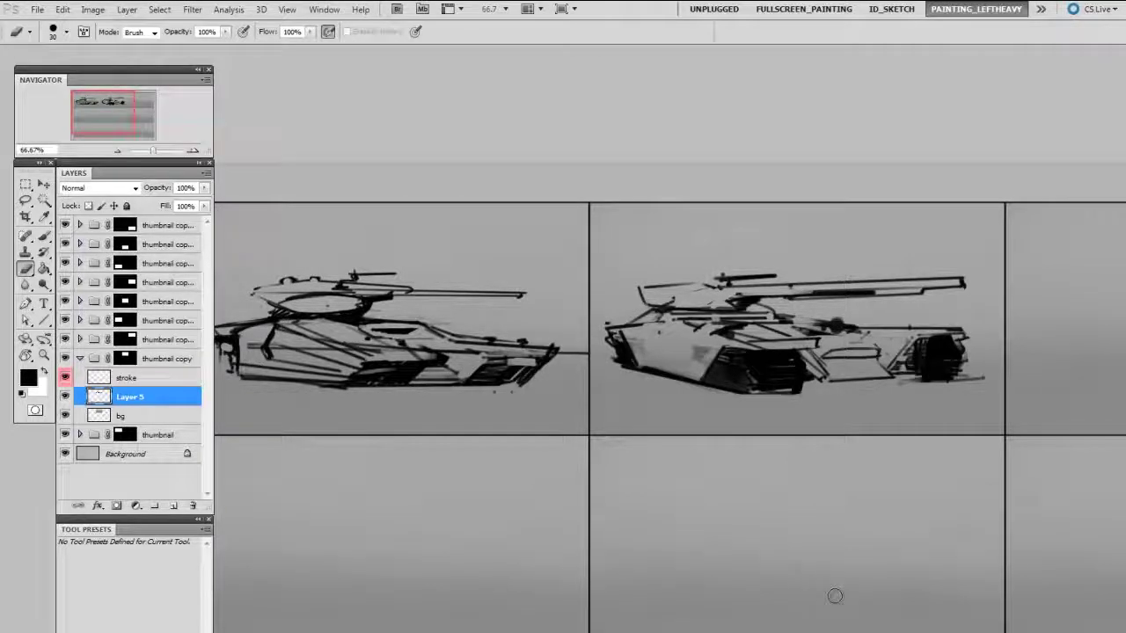
left_click_drag(836, 596, 325, 548)
left_click_drag(469, 391, 416, 460)
left_click(80, 359)
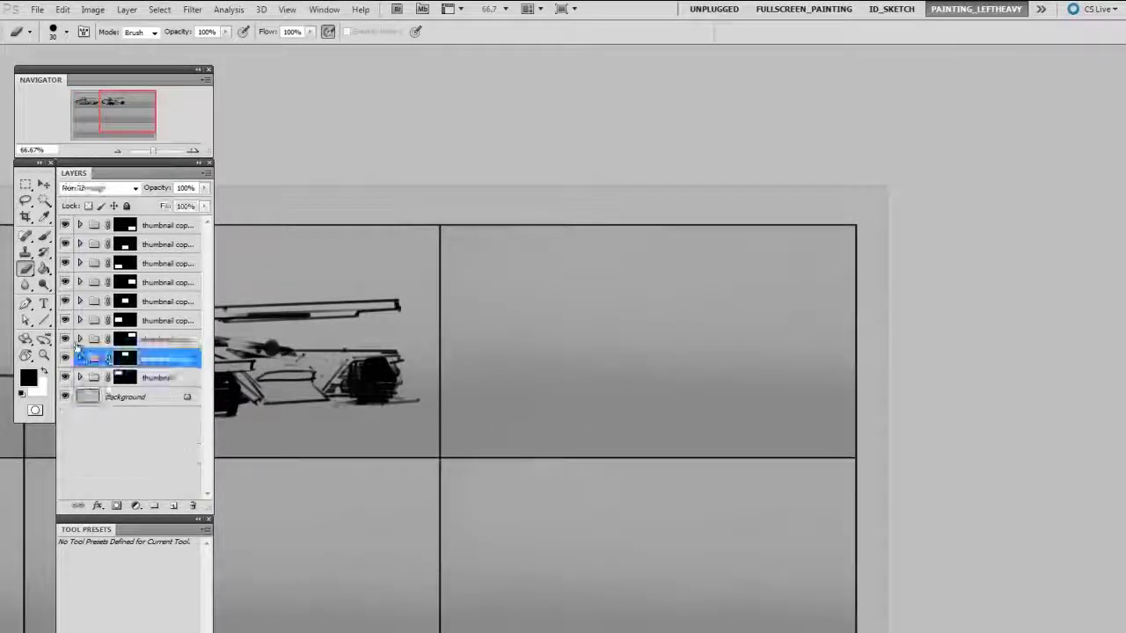
left_click(80, 340)
left_click(182, 362)
left_click(165, 377)
Draw a horizon line across the third frame on a new layer, and add another layer above it.
key("ctrl+shift+alt+n")
left_click(478, 415, "ctrl")
left_click_drag(479, 415, 417, 459)
key("b")
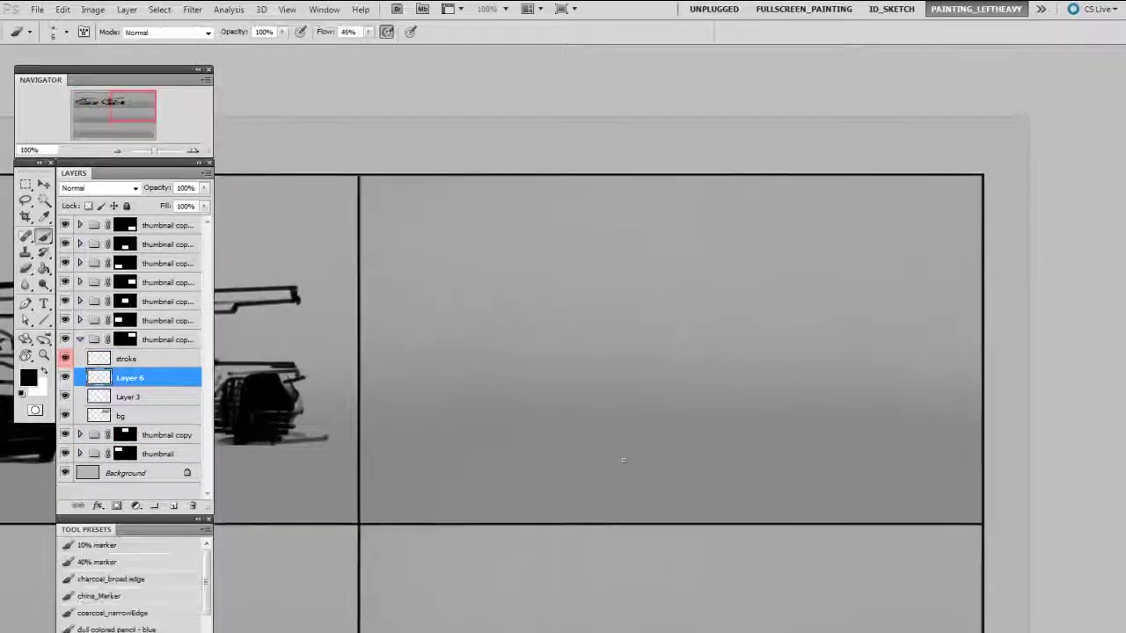
left_click_drag(362, 389, 983, 389)
key("ctrl+shift+alt+n")
Draw the hull's lower side edge and lower front edge as straight lines meeting below the horizon in the third frame.
left_click_drag(390, 409, 582, 458)
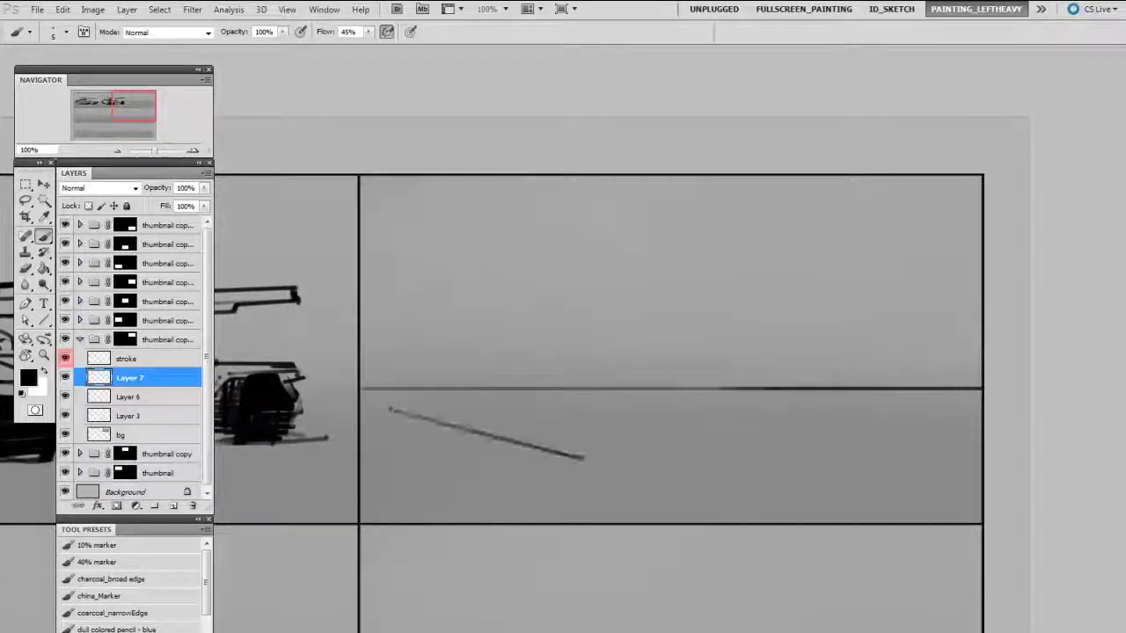
key("ctrl+z")
left_click(437, 423)
left_click(758, 459, "shift")
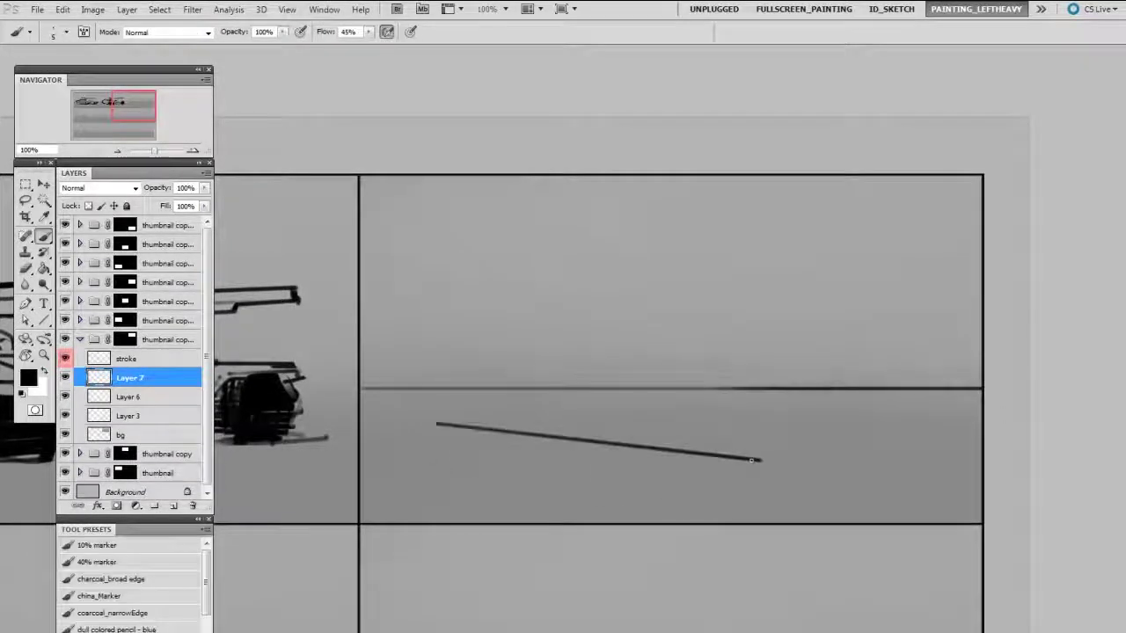
left_click(972, 433, "shift")
Draw the box-shaped front face and the long top edge of the hull with straight lines.
left_click(735, 394, "shift")
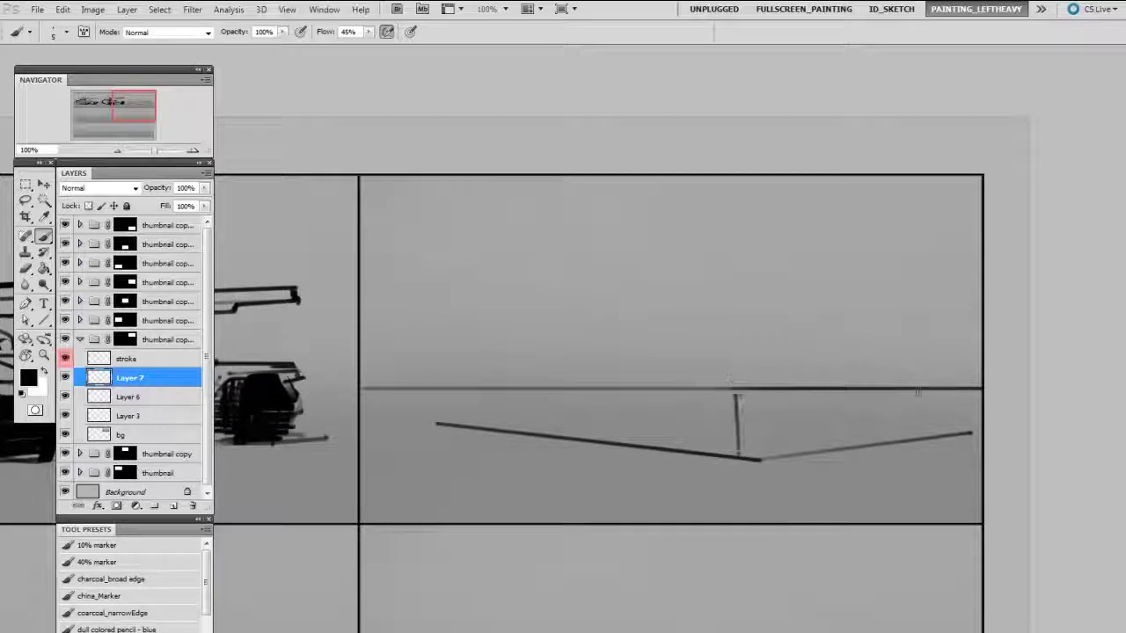
left_click(940, 394, "shift")
left_click(939, 462, "shift")
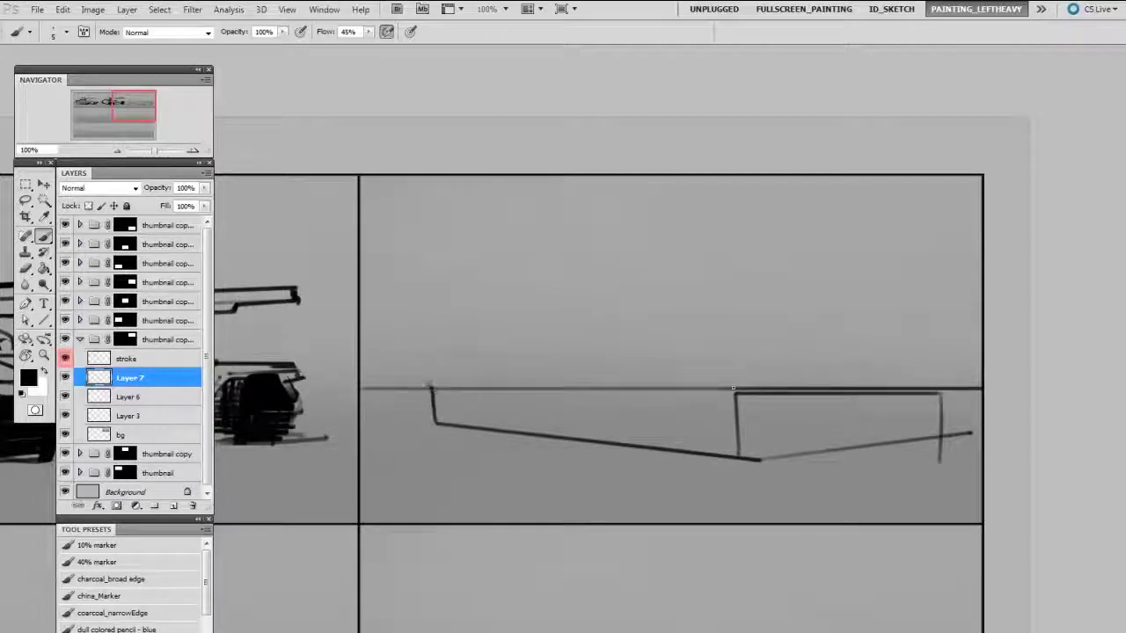
left_click(733, 387, "shift")
left_click(939, 383, "shift")
left_click(946, 416, "shift")
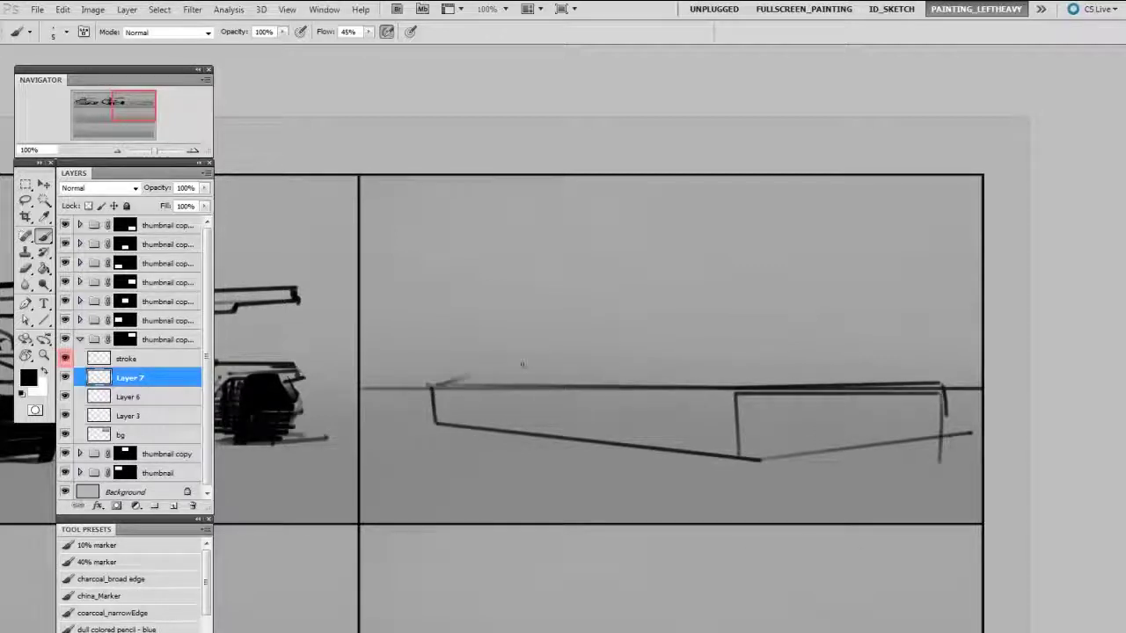
Sketch a low turret base on the hull deck and the angular rear outline of the turret above it.
mouse_move(465, 384)
left_mouse_down()
mouse_move(532, 364)
mouse_move(702, 384)
left_mouse_up()
key("e")
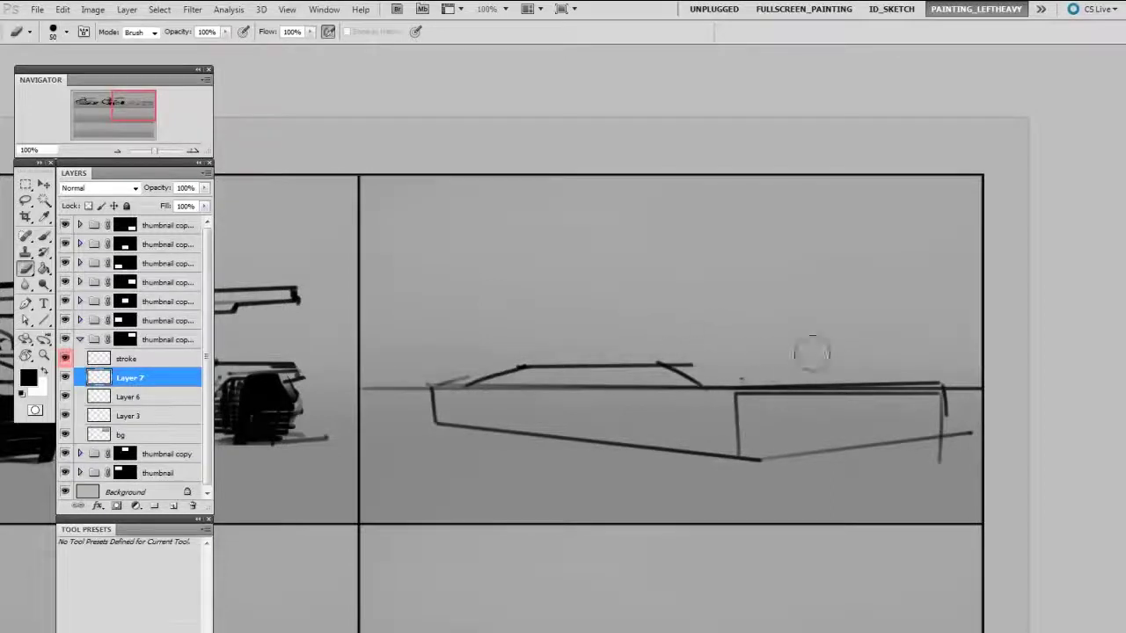
key("b")
left_click_drag(519, 368, 661, 370)
left_click_drag(486, 343, 563, 336)
left_click_drag(563, 336, 615, 365)
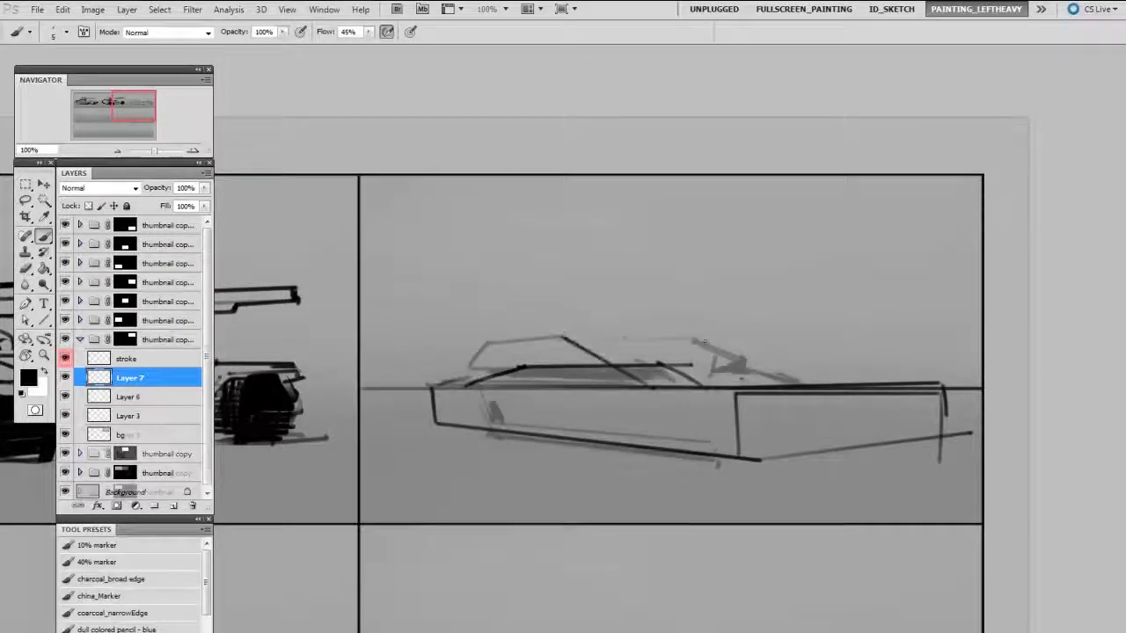
On a new layer, sketch the turret's front slope and the side skirt's inner edges, darkening the gap beneath the turret.
key("ctrl+shift+alt+n")
left_click_drag(692, 340, 800, 382)
left_click_drag(490, 431, 718, 460)
key("e")
mouse_move(499, 398)
left_mouse_down()
mouse_move(499, 418)
mouse_move(499, 393)
mouse_move(673, 397)
left_mouse_up()
key("b")
key("e")
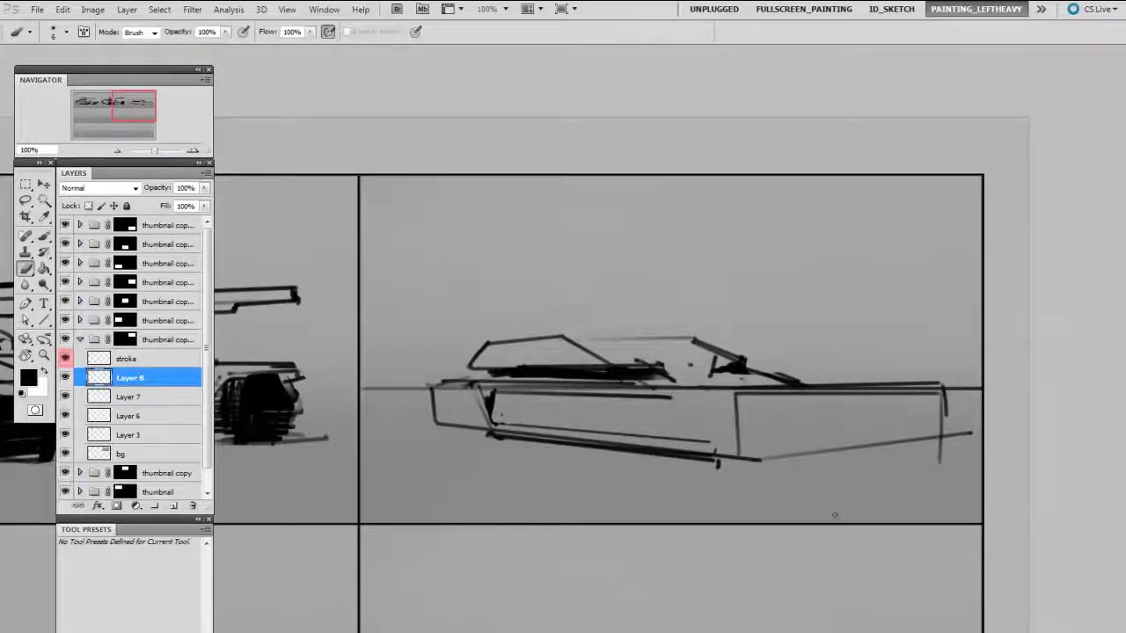
Brush in dark ribbed tracks at both front corners of the hull and draw a higher roofline over the turret.
key("b")
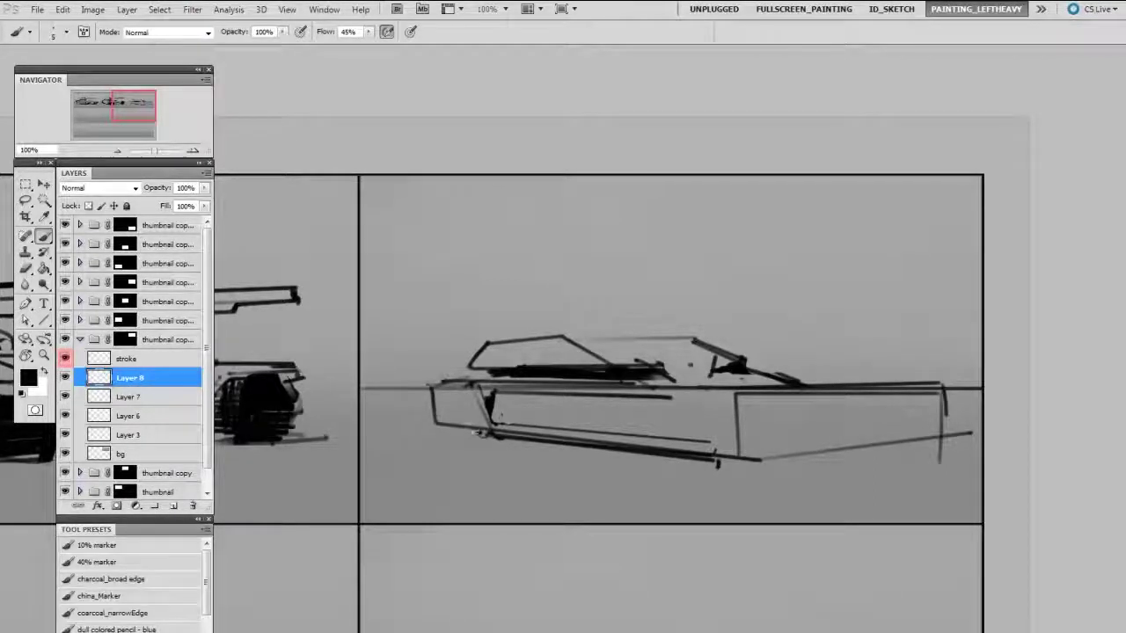
mouse_move(579, 323)
left_mouse_down()
mouse_move(483, 333)
mouse_move(657, 313)
mouse_move(730, 359)
left_mouse_up()
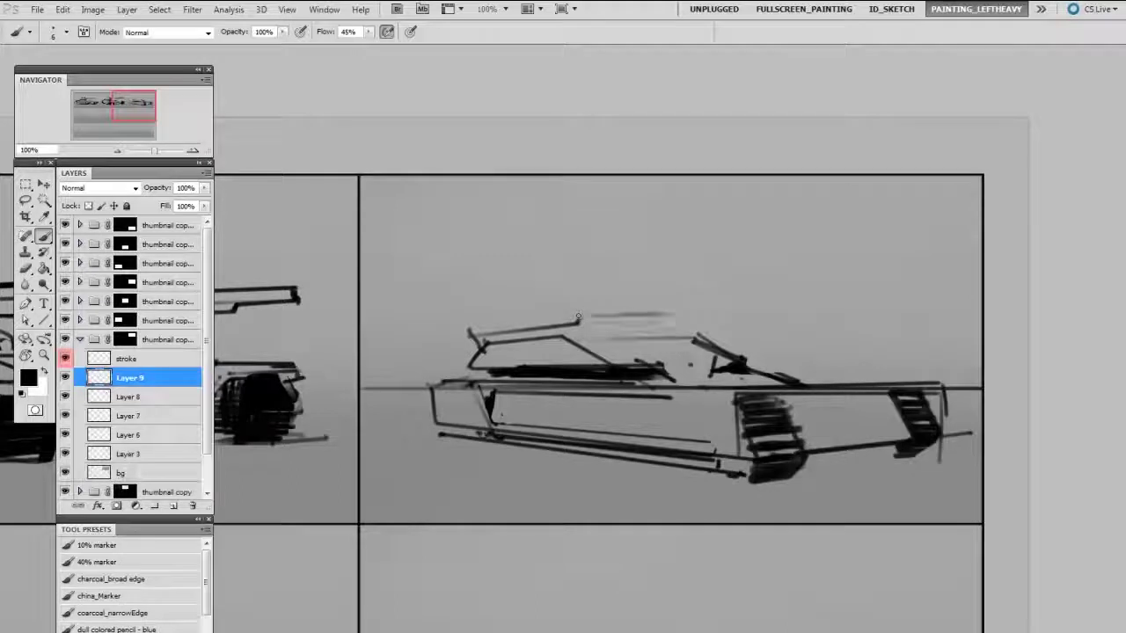
key("e")
key("b")
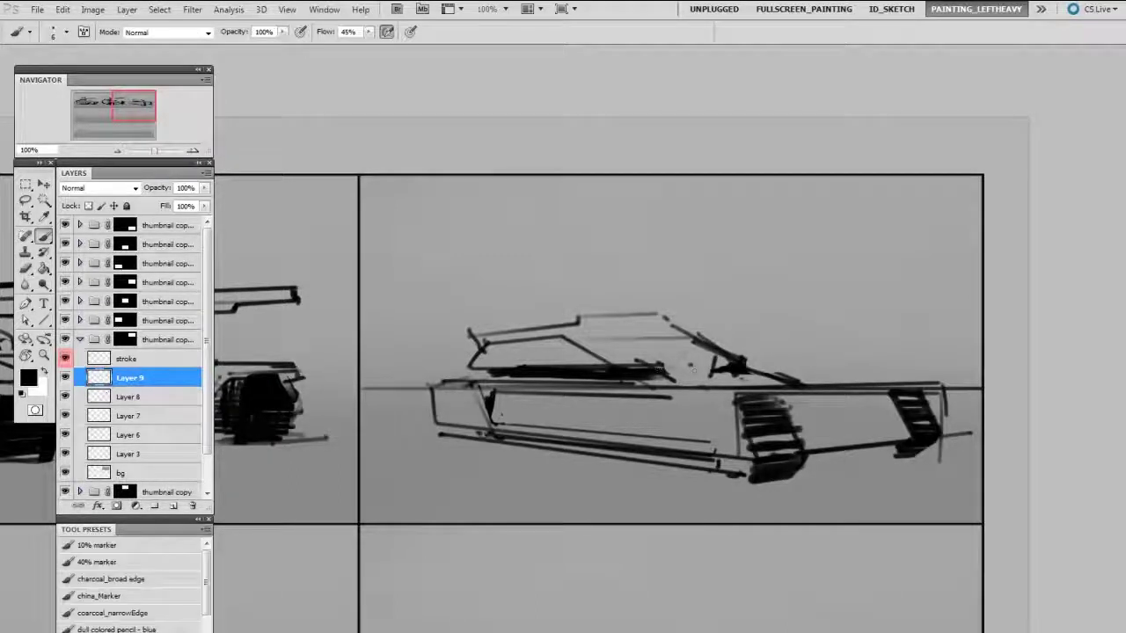
Merge the tank's sketch layers down into Layer 6.
key("ctrl+e")
key("ctrl+e")
key("ctrl+e")
key("ctrl+e")
key("ctrl+shift+alt+n")
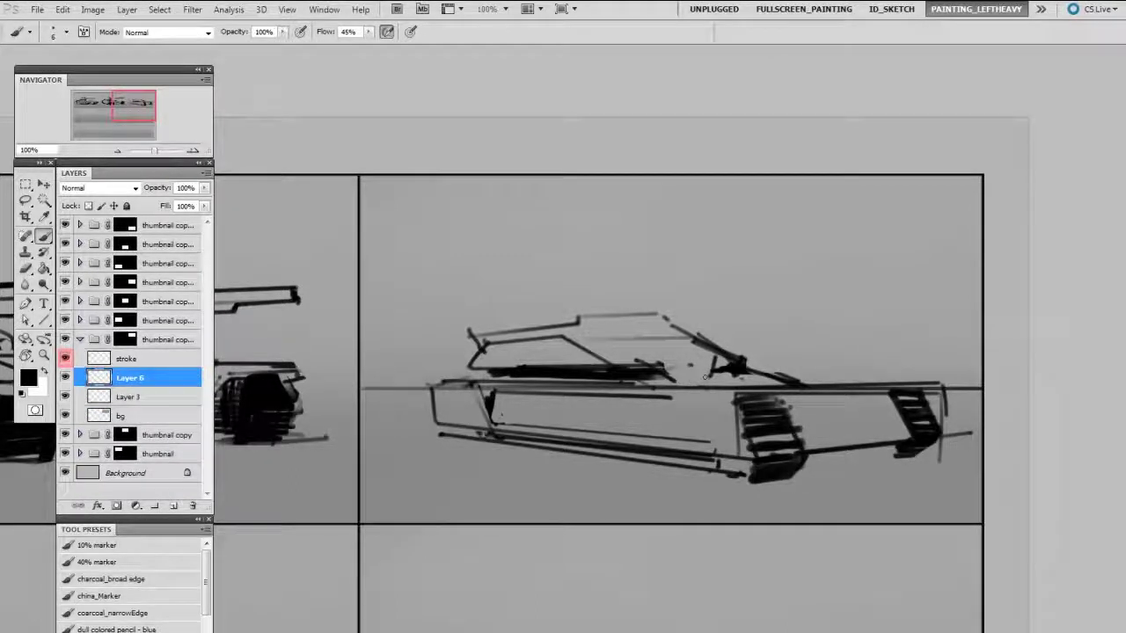
Enlarge the eraser and fade the line between the two front tracks and the near track's lower corner.
key("e")
key("]")
key("]")
mouse_move(803, 453)
left_mouse_down()
mouse_move(909, 442)
mouse_move(733, 477)
mouse_move(765, 465)
left_mouse_up()
Shift the tank sketch slightly up and toward its rear, and rotate it slightly clockwise with Free Transform.
key("v")
key("ctrl+t")
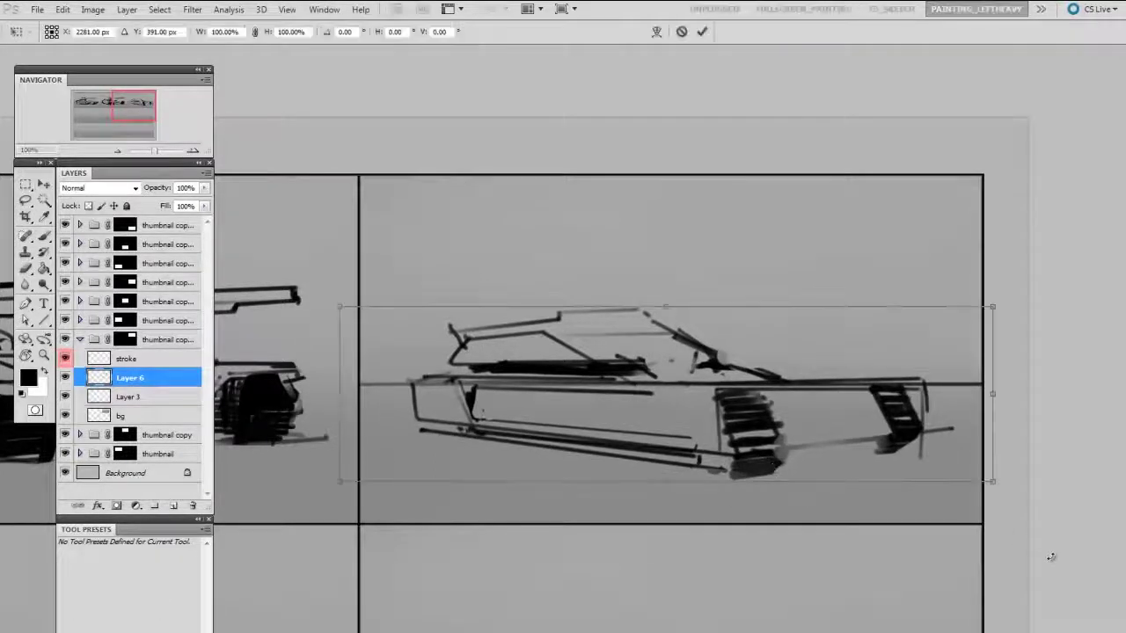
left_click_drag(1047, 555, 1043, 569)
key("Return")
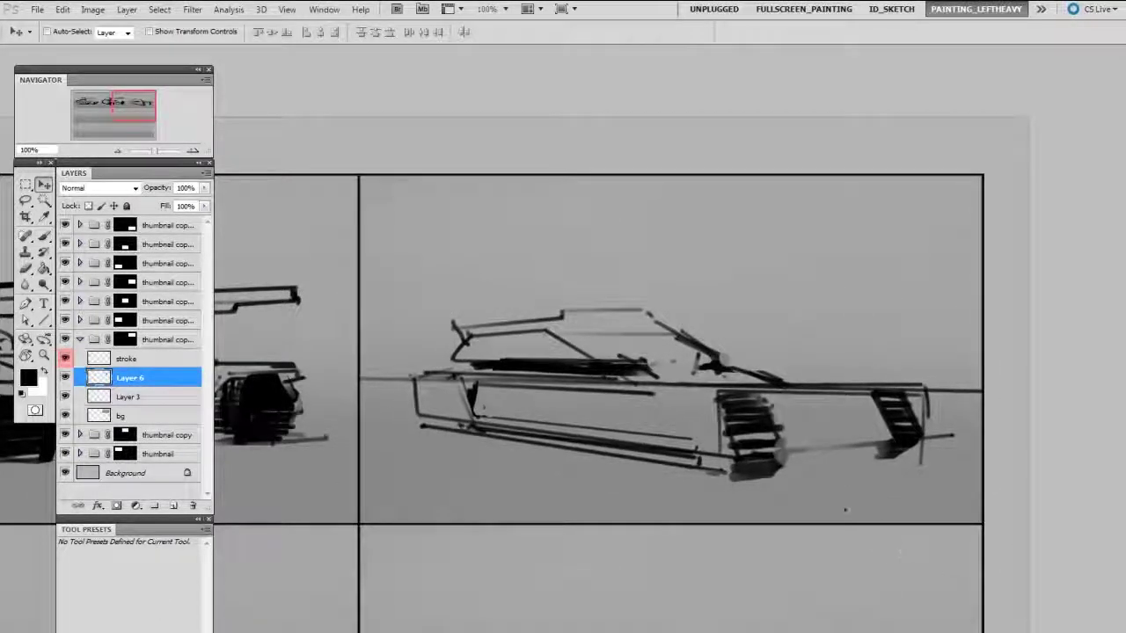
On a new layer, draw straight raised gun barrel lines from the turret's rear and front, and cap the front barrel's muzzle.
key("ctrl+shift+alt+n")
key("b")
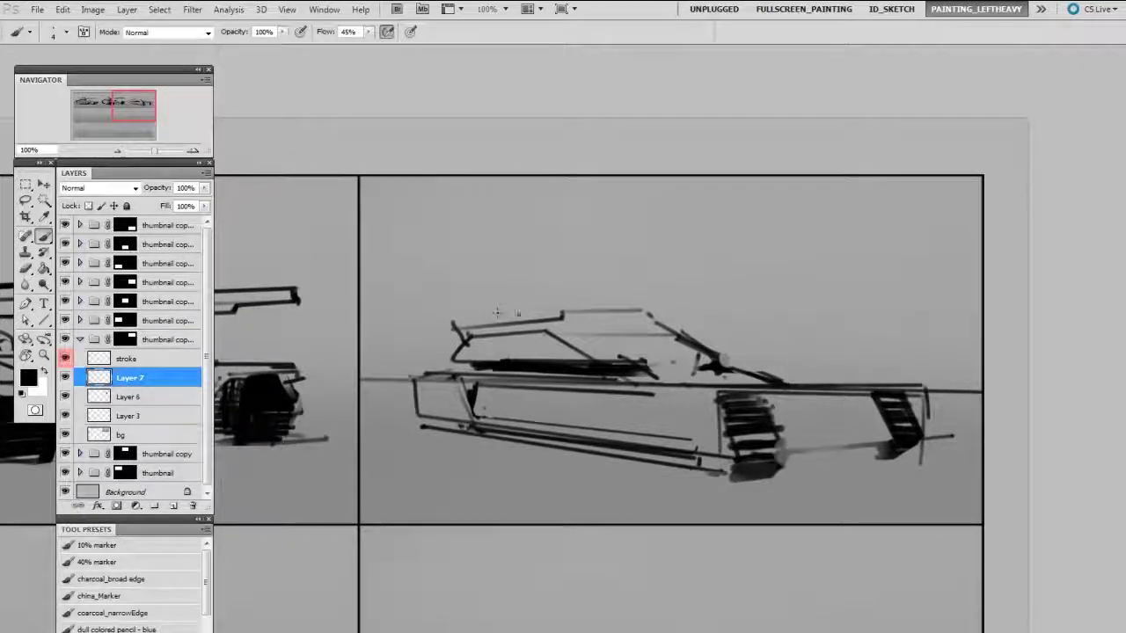
left_click(496, 322)
left_click(696, 234, "shift")
left_click(648, 316)
left_click(876, 226, "shift")
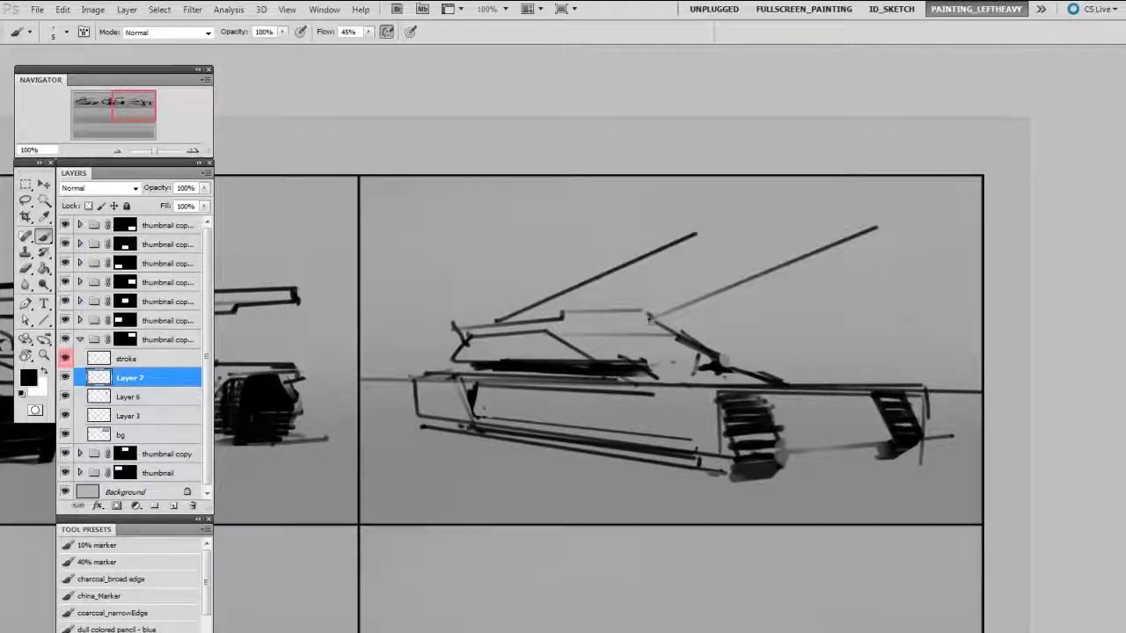
left_click(651, 323)
left_click(881, 234, "shift")
left_click_drag(877, 222, 882, 240)
Complete the twin barrels with second edges, a rear muzzle and angular gun housings, and add a raised edge to the front deck.
left_click_drag(607, 311, 695, 274)
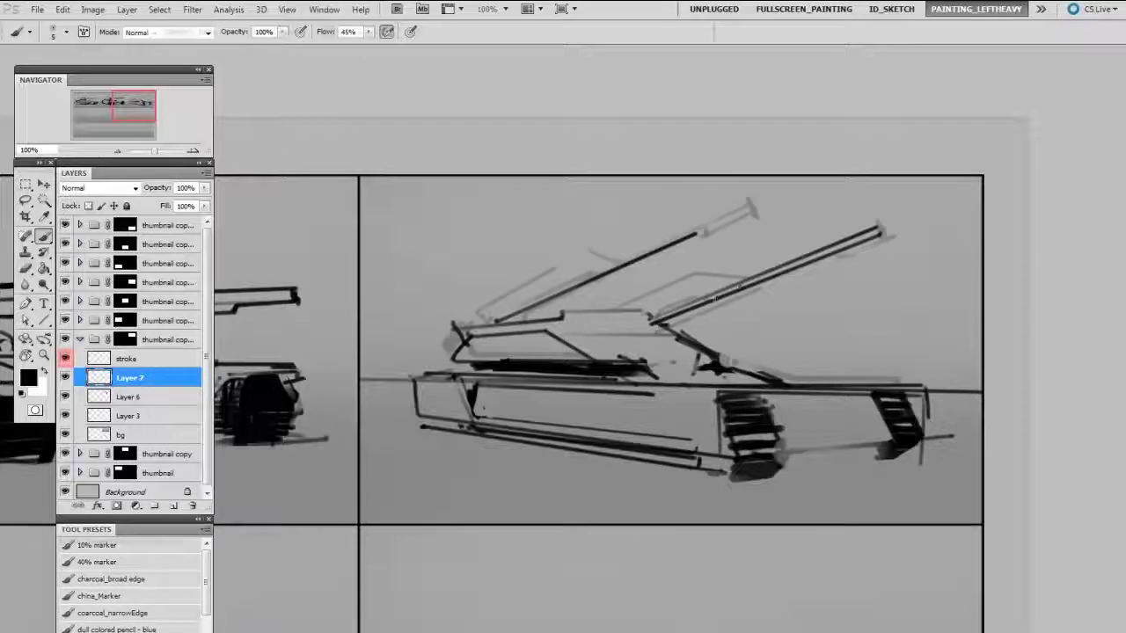
left_click_drag(595, 278, 752, 206)
left_click_drag(749, 199, 756, 217)
left_click_drag(792, 379, 899, 379)
left_click_drag(478, 312, 556, 268)
left_click_drag(589, 251, 626, 265)
left_click_drag(700, 315, 685, 335)
mouse_move(584, 311)
left_mouse_down()
mouse_move(537, 325)
mouse_move(619, 349)
left_mouse_up()
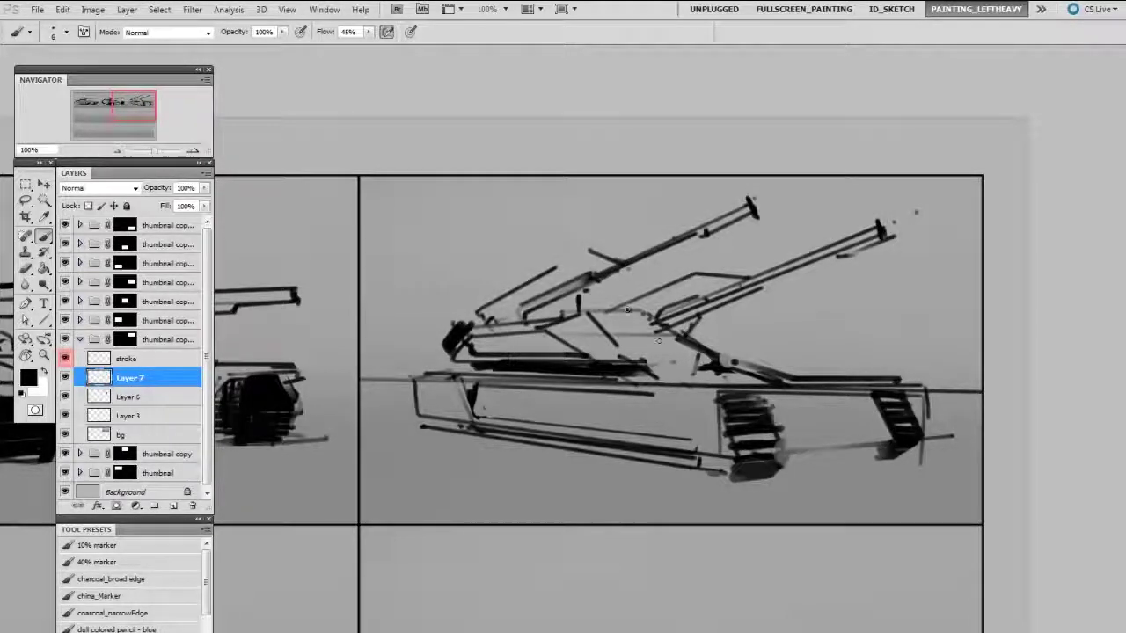
Draw the slanted panel lines on the turret's front face and darken the panel's top edge between the guns.
left_click_drag(627, 310, 672, 343)
key("e")
key("b")
left_click_drag(591, 312, 633, 356)
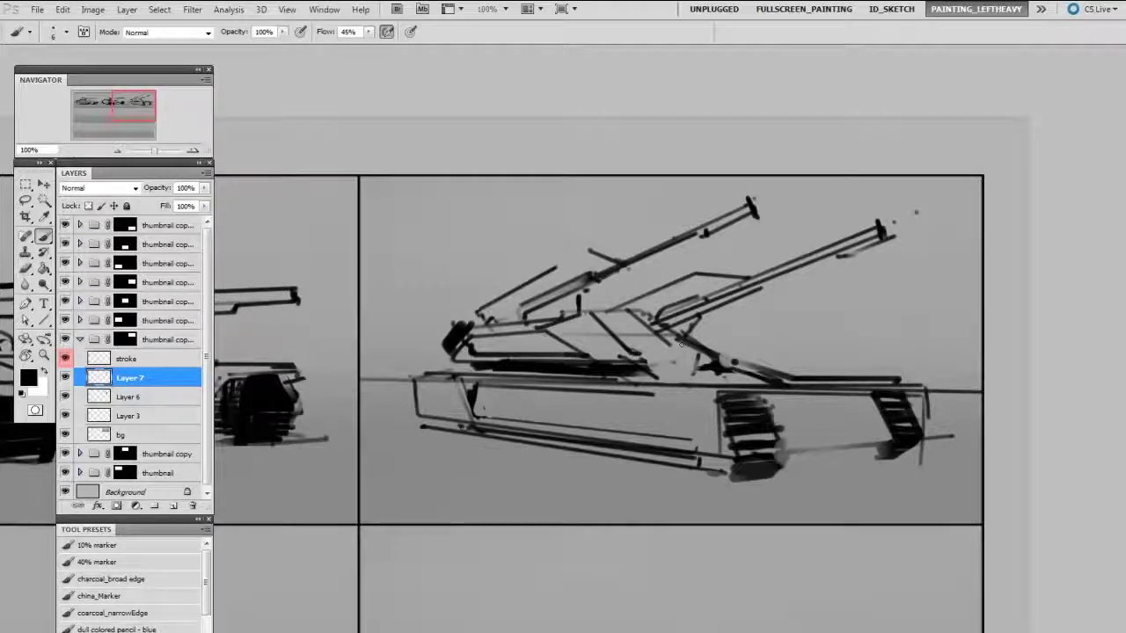
left_click_drag(638, 313, 605, 320)
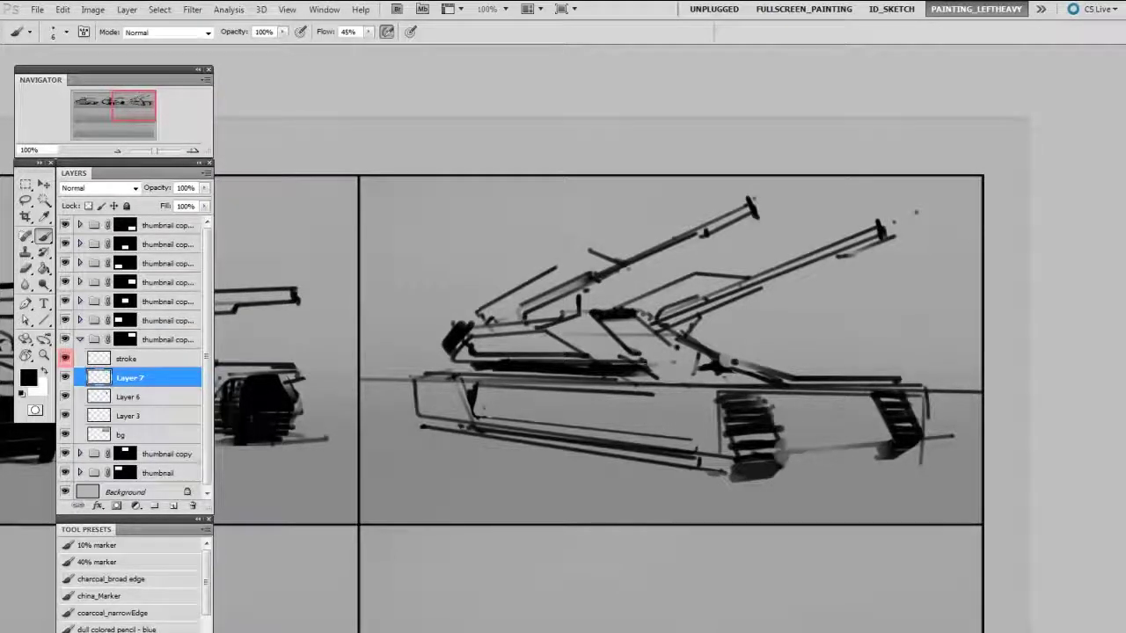
Reinforce the turret's base where it meets the hull and outline the angular armour from the rear gun housing to the turret's back.
mouse_move(634, 357)
left_mouse_down()
mouse_move(744, 366)
mouse_move(648, 376)
left_mouse_up()
left_click_drag(736, 368, 751, 378)
left_click_drag(648, 375, 765, 382)
left_click_drag(766, 362, 764, 371)
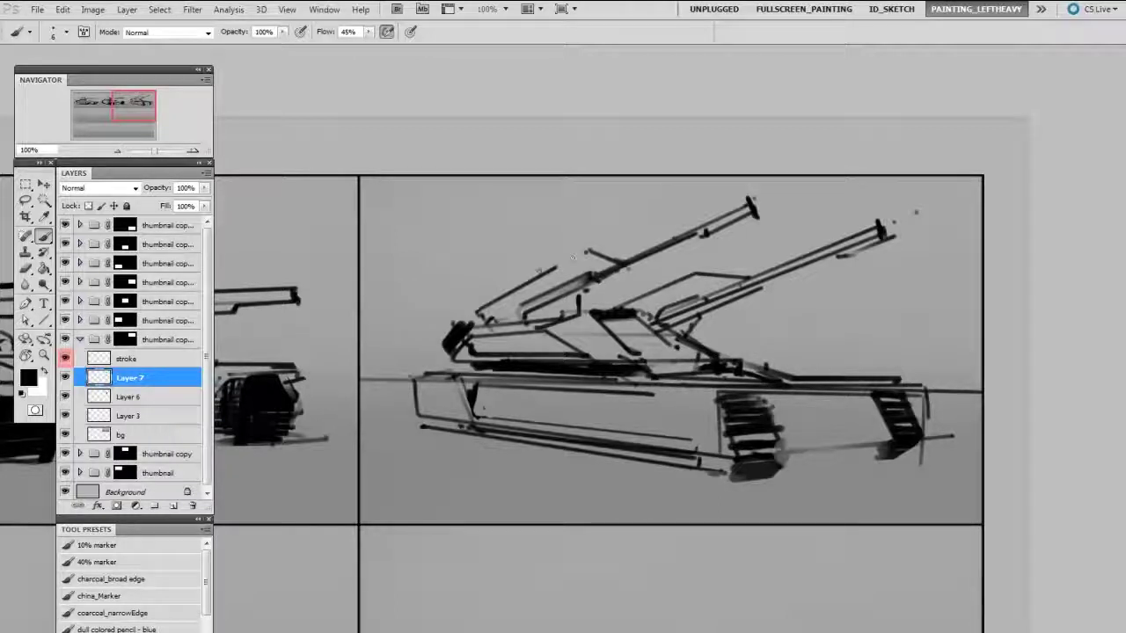
left_click_drag(587, 252, 487, 301)
left_click_drag(438, 338, 488, 284)
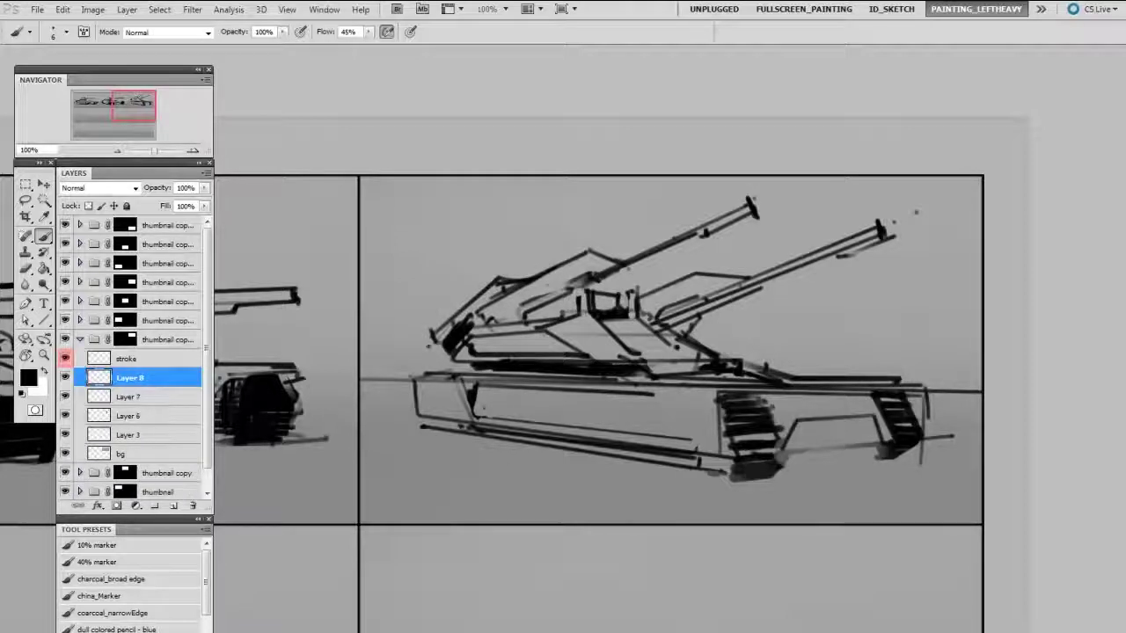
Draw diagonal panel lines across the side skirt and strengthen the hull's lower side edge and top edge.
mouse_move(603, 431)
left_mouse_down()
mouse_move(533, 387)
mouse_move(693, 440)
left_mouse_up()
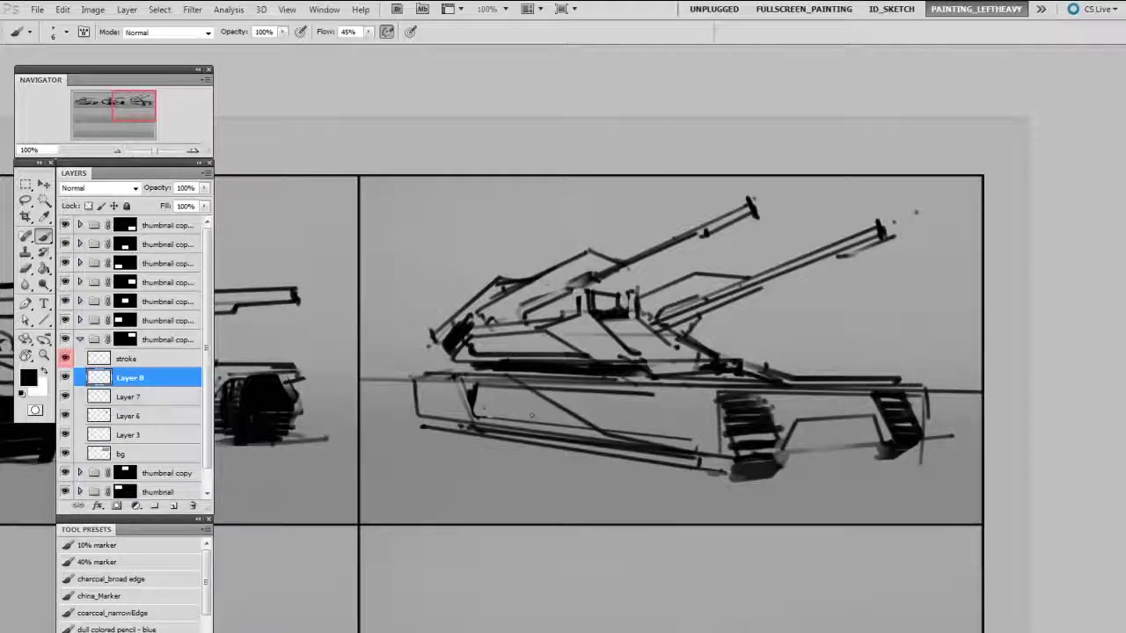
left_click_drag(482, 385, 550, 434)
mouse_move(570, 444)
left_mouse_down()
mouse_move(726, 473)
mouse_move(696, 464)
left_mouse_up()
mouse_move(572, 384)
left_mouse_down()
mouse_move(712, 411)
mouse_move(722, 392)
left_mouse_up()
left_click_drag(733, 391, 912, 391)
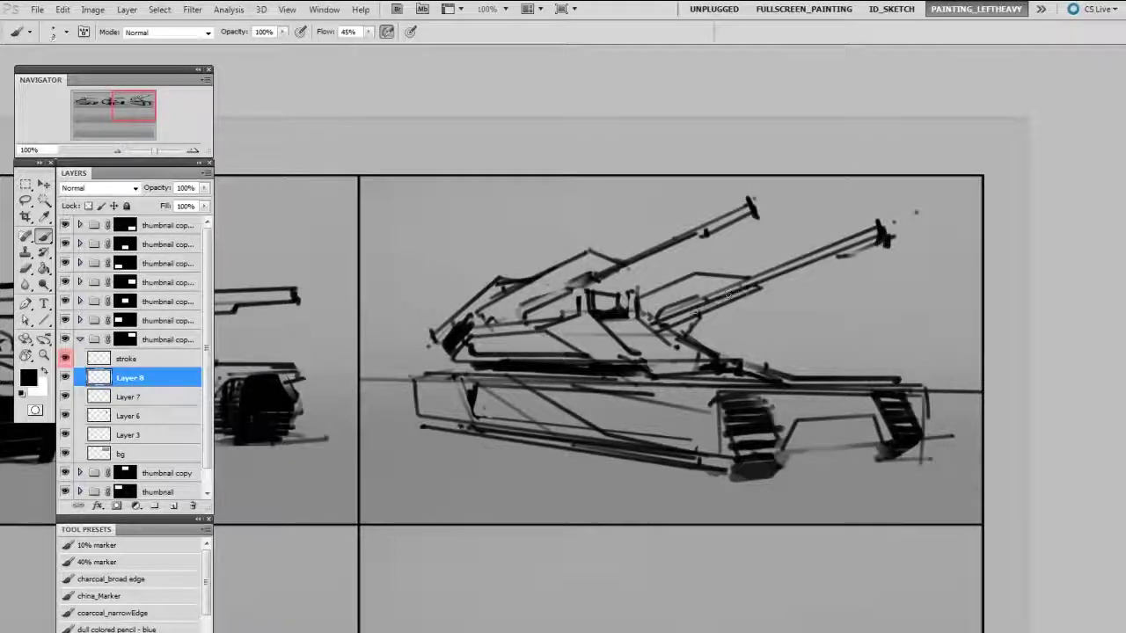
Darken the turret around both gun mounts and draw short, thin antennas at the turret's rear, trimming the tall one.
mouse_move(739, 287)
left_mouse_down()
mouse_move(660, 325)
mouse_move(679, 334)
left_mouse_up()
left_click_drag(581, 325, 619, 280)
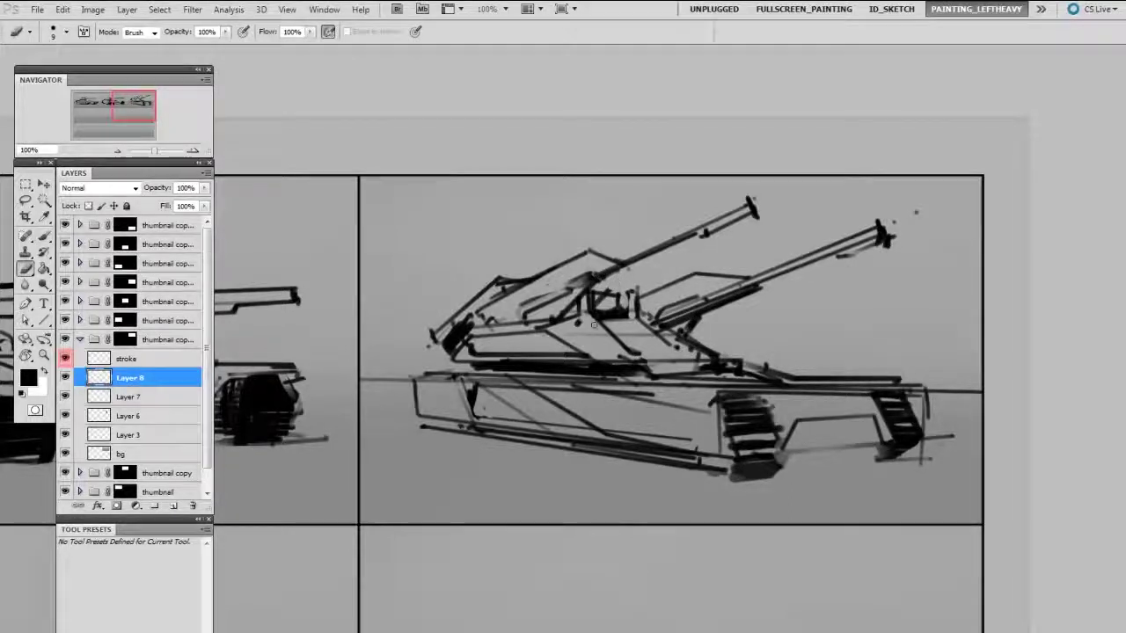
left_click_drag(475, 224, 482, 317)
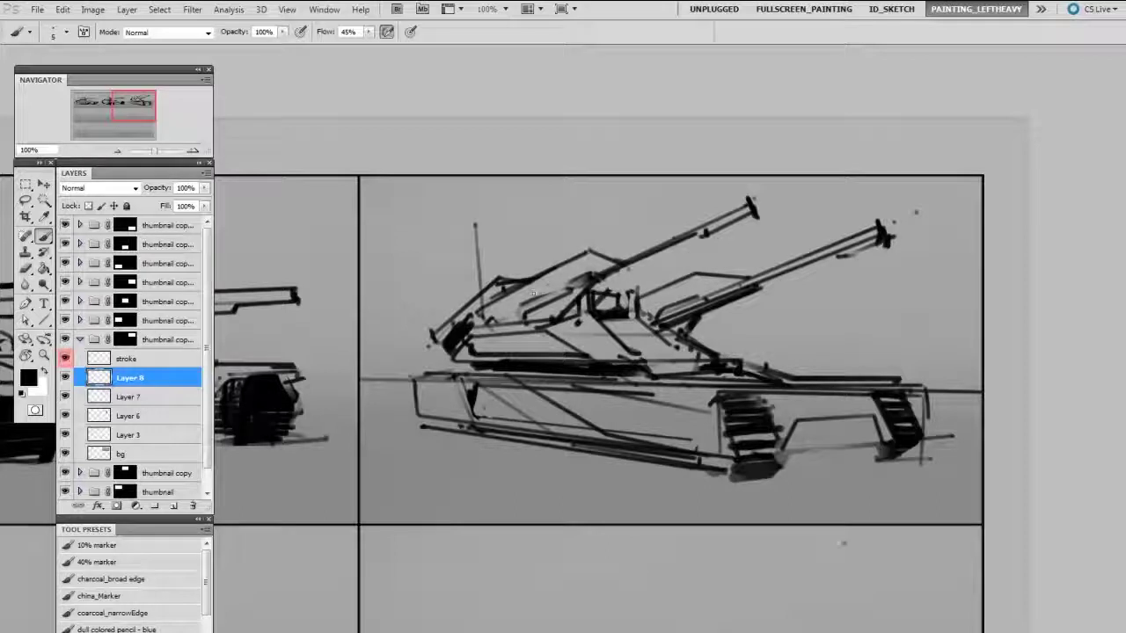
key("e")
left_click_drag(475, 222, 479, 278)
key("b")
key("bracketleft")
key("bracketleft")
key("bracketleft")
key("bracketleft")
key("bracketleft")
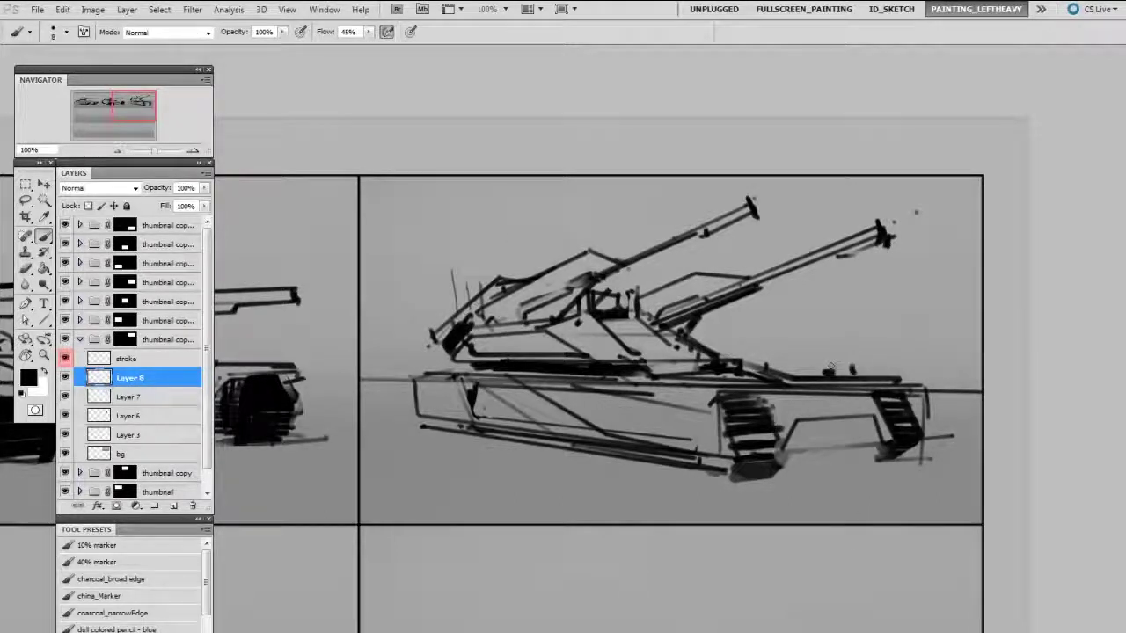
Add small dark fittings on the front deck and shade the lower edge of the hull's front panel.
mouse_move(838, 365)
left_mouse_down()
mouse_move(898, 362)
mouse_move(852, 373)
left_mouse_up()
left_click_drag(786, 453, 890, 446)
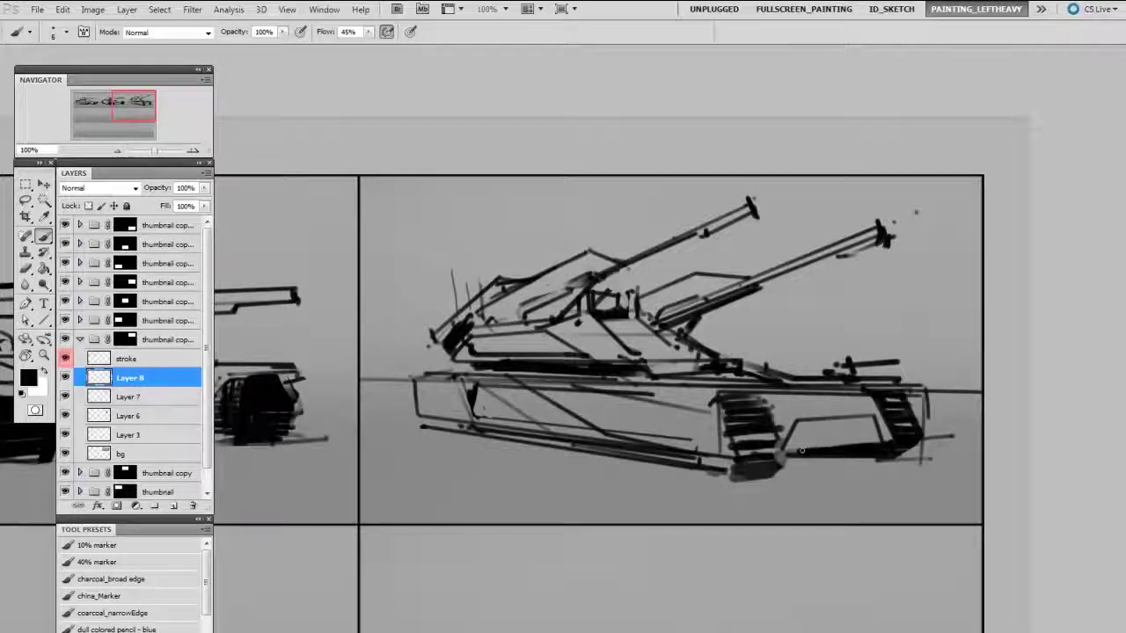
left_click_drag(801, 450, 868, 442)
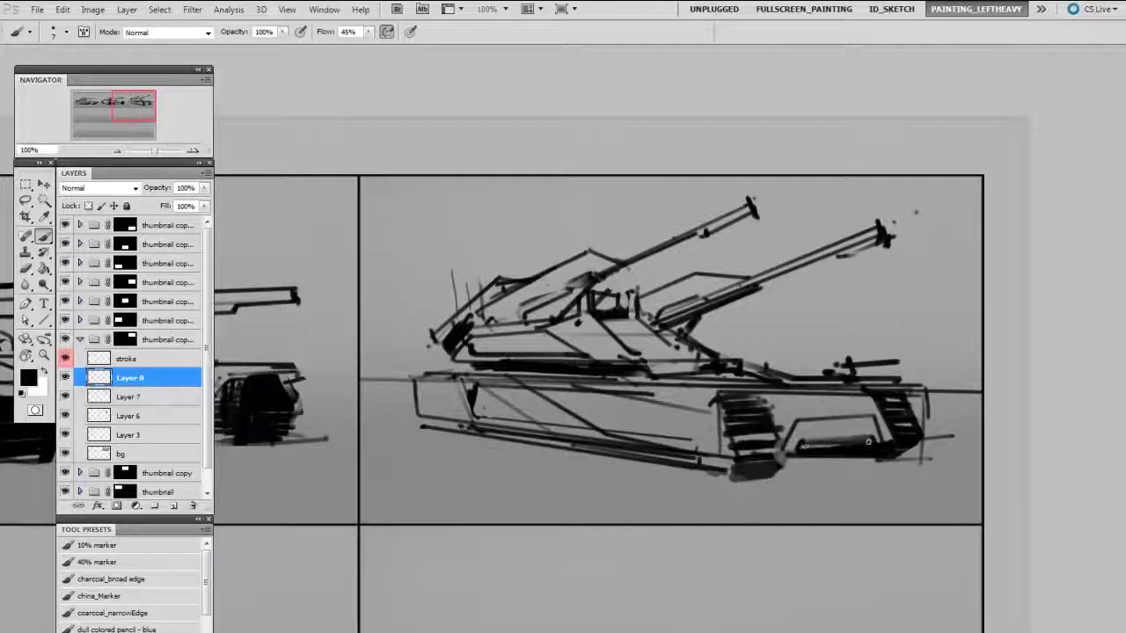
Merge the detail layers into Layer 6 and erase the stray lines around the base of the far front track.
key("e")
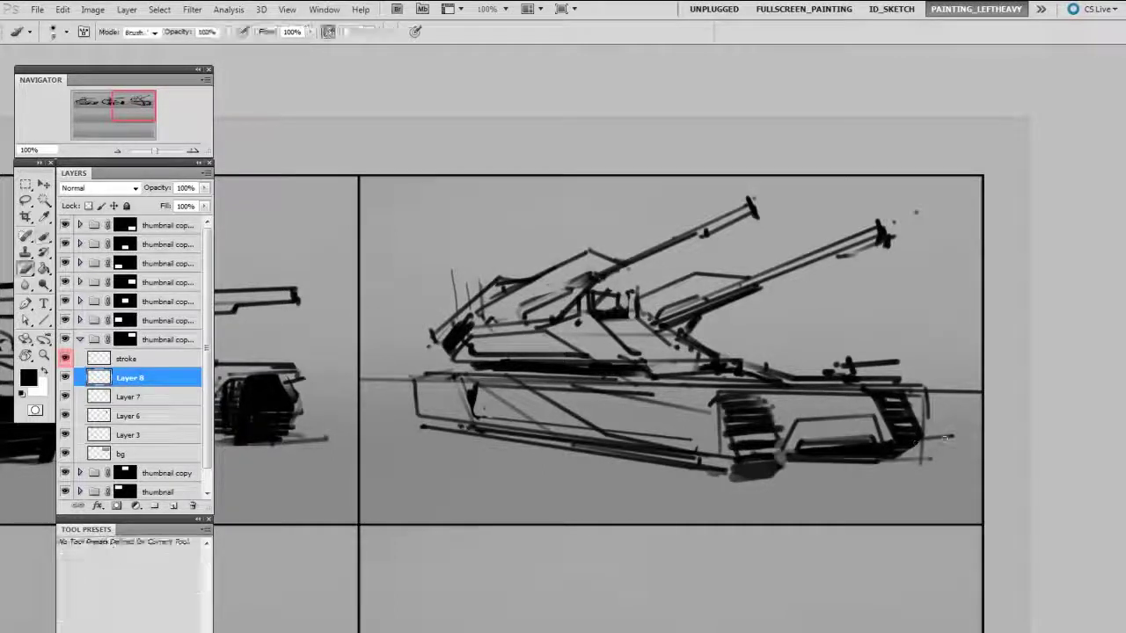
key("ctrl+e")
key("ctrl+e")
left_click_drag(919, 450, 785, 462)
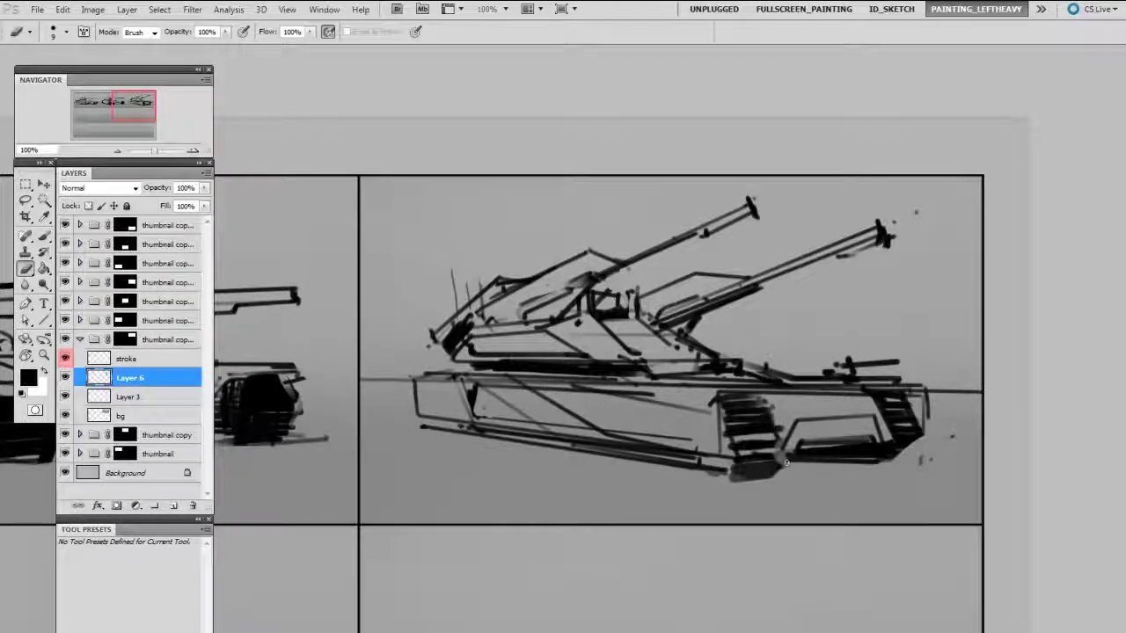
Redraw the outer edges of both front tracks, clean up the near track's inner edge and fill the far track's base with black.
key("b")
left_click_drag(924, 394, 935, 440)
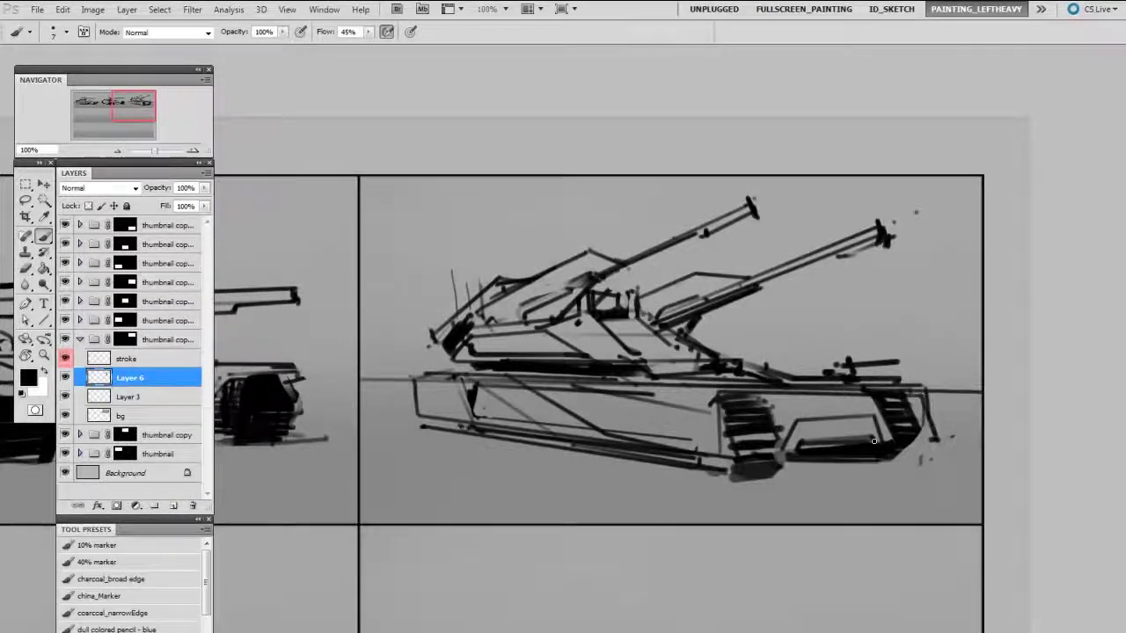
key("e")
left_click_drag(768, 399, 784, 430)
key("b")
left_click_drag(704, 396, 719, 459)
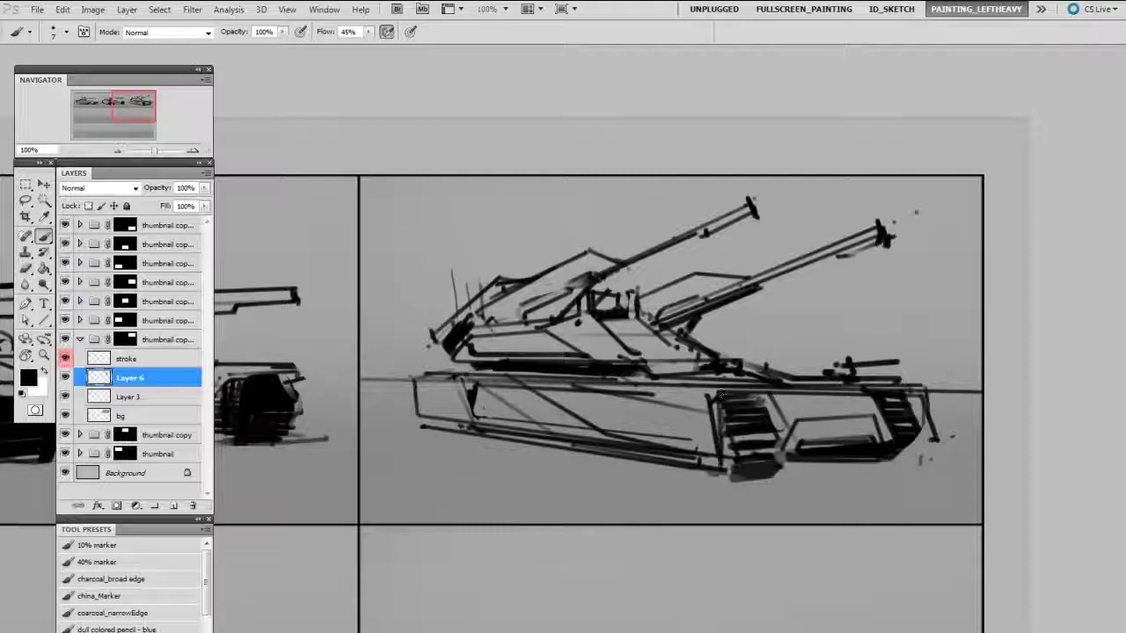
left_click_drag(908, 439, 906, 444)
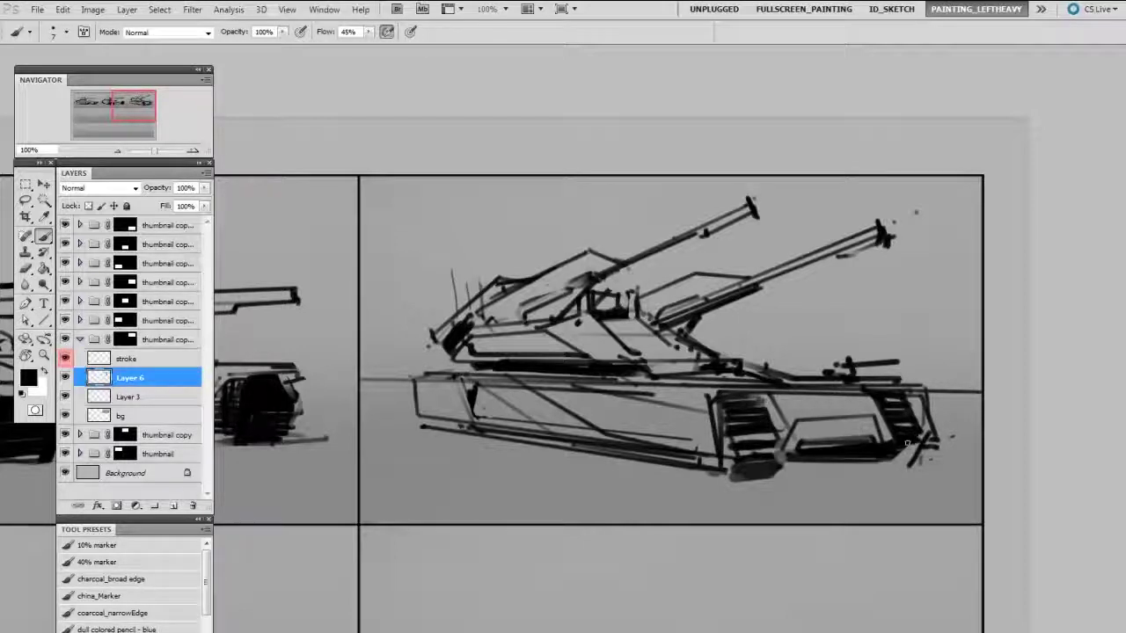
key("e")
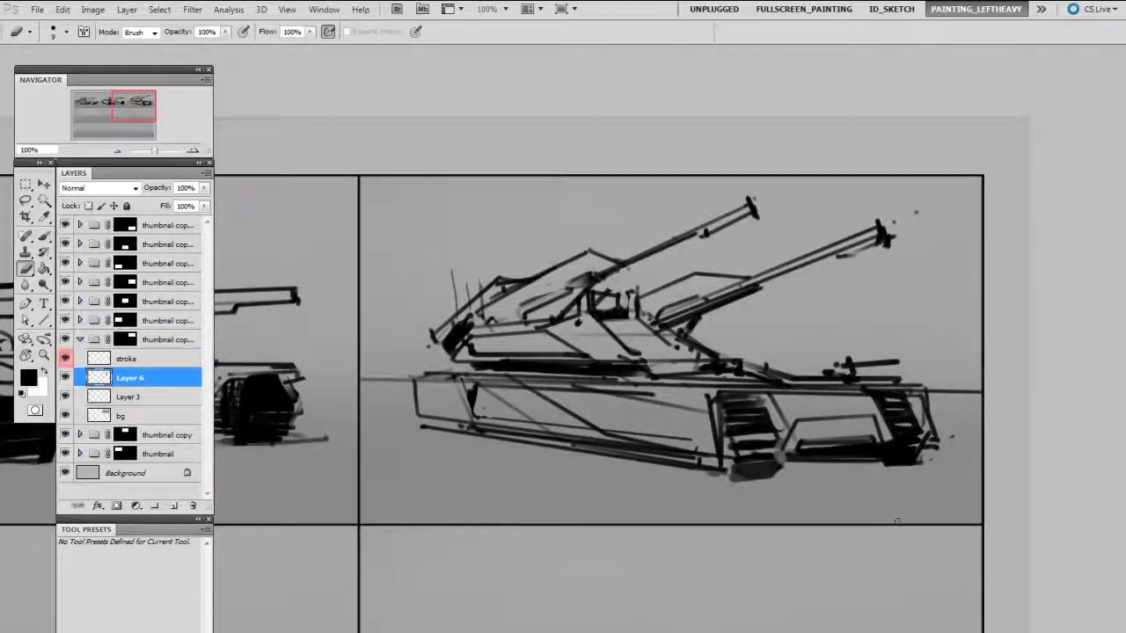
Darken the near front track's edges on the third tank and collapse that thumbnail's layer group.
key("b")
mouse_move(693, 387)
left_mouse_down()
mouse_move(723, 464)
mouse_move(721, 379)
mouse_move(728, 459)
mouse_move(704, 422)
left_mouse_up()
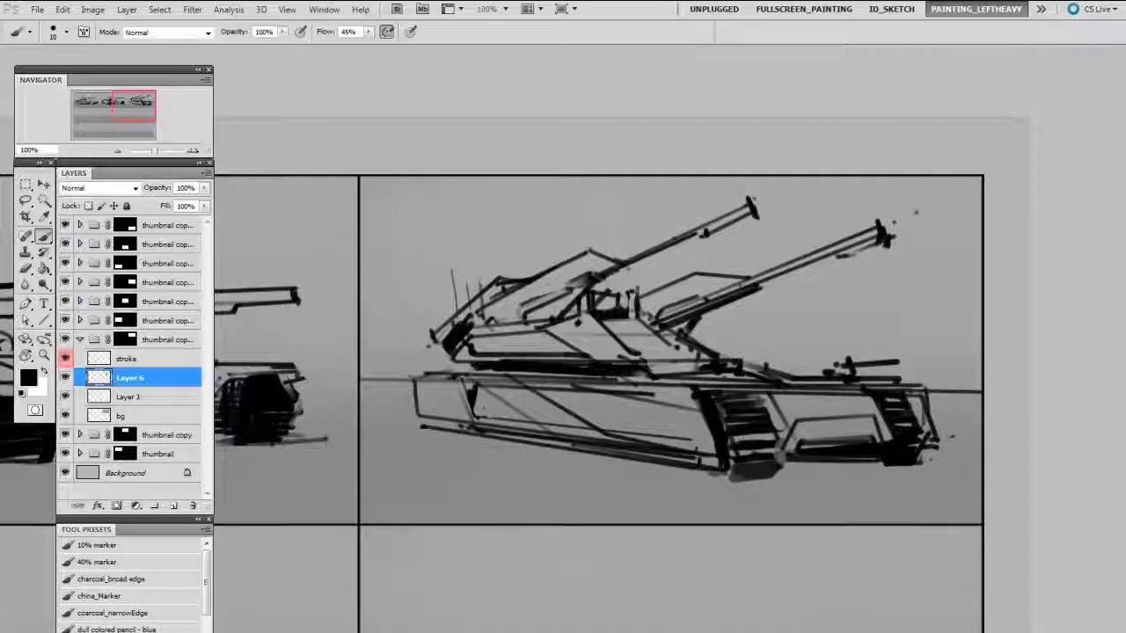
left_click(80, 340)
Open the layer group of the second row's first thumbnail and add a new layer above its existing drawing layer.
key("ctrl+minus")
key("ctrl+minus")
left_click_drag(378, 574, 682, 429)
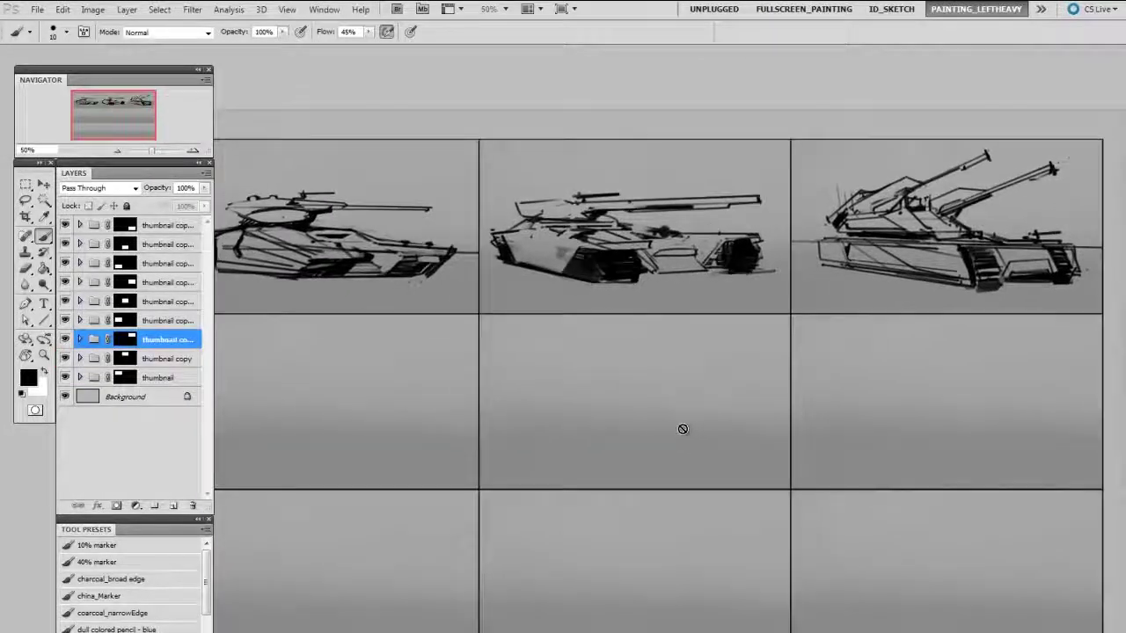
key("v")
left_click(351, 410, "ctrl")
key("alt+bracketright")
key("ctrl+alt+shift+n")
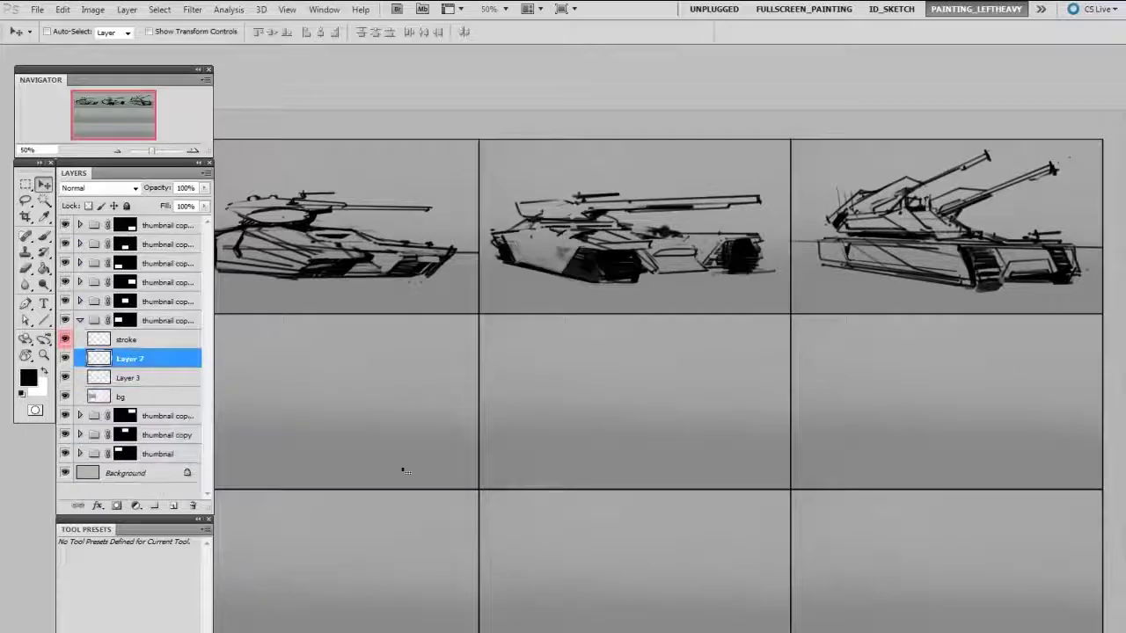
Draw a thin horizontal horizon line across the upper part of the second row's first frame with a 6 px brush.
left_click_drag(456, 443, 584, 422)
key("ctrl+plus")
key("ctrl+plus")
left_click_drag(457, 360, 680, 377)
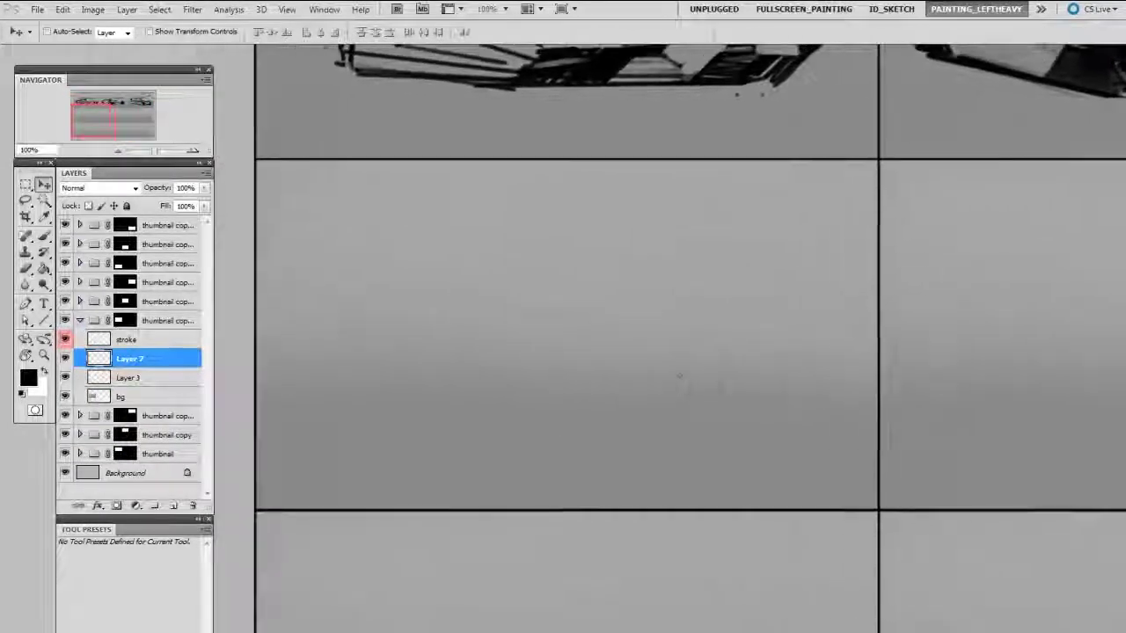
key("b")
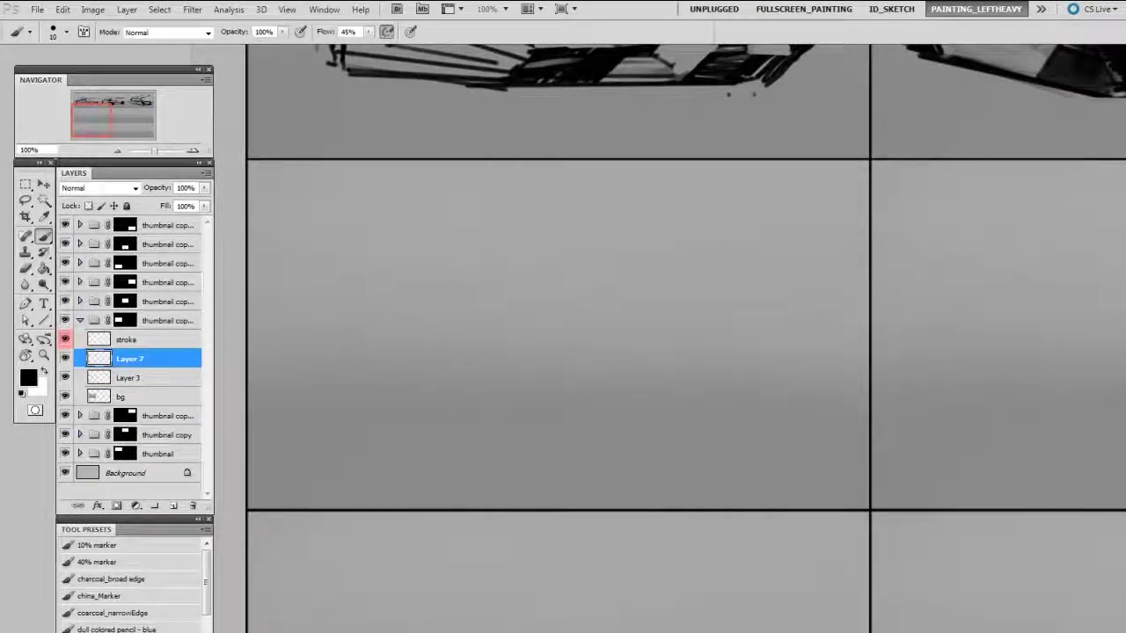
key("bracketleft")
key("bracketleft")
key("bracketleft")
key("bracketleft")
left_click_drag(248, 220, 869, 220)
On another new layer, rough in the fourth tank's raised rear block, long low hull and angled front end.
key("ctrl+shift+alt+n")
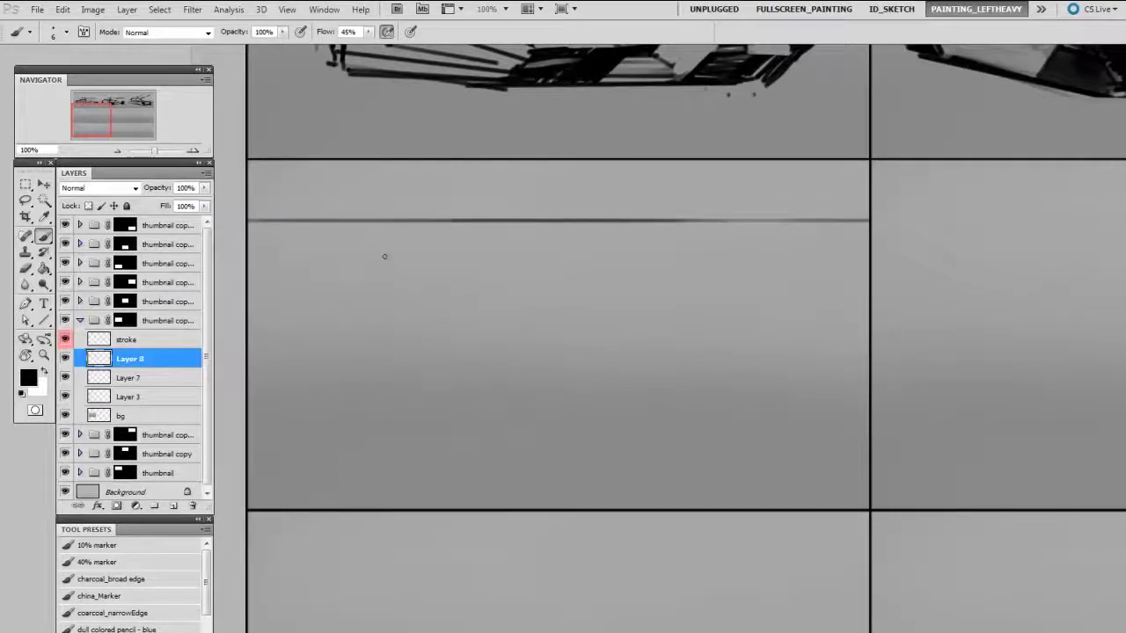
mouse_move(378, 252)
left_mouse_down()
mouse_move(279, 290)
mouse_move(570, 253)
left_mouse_up()
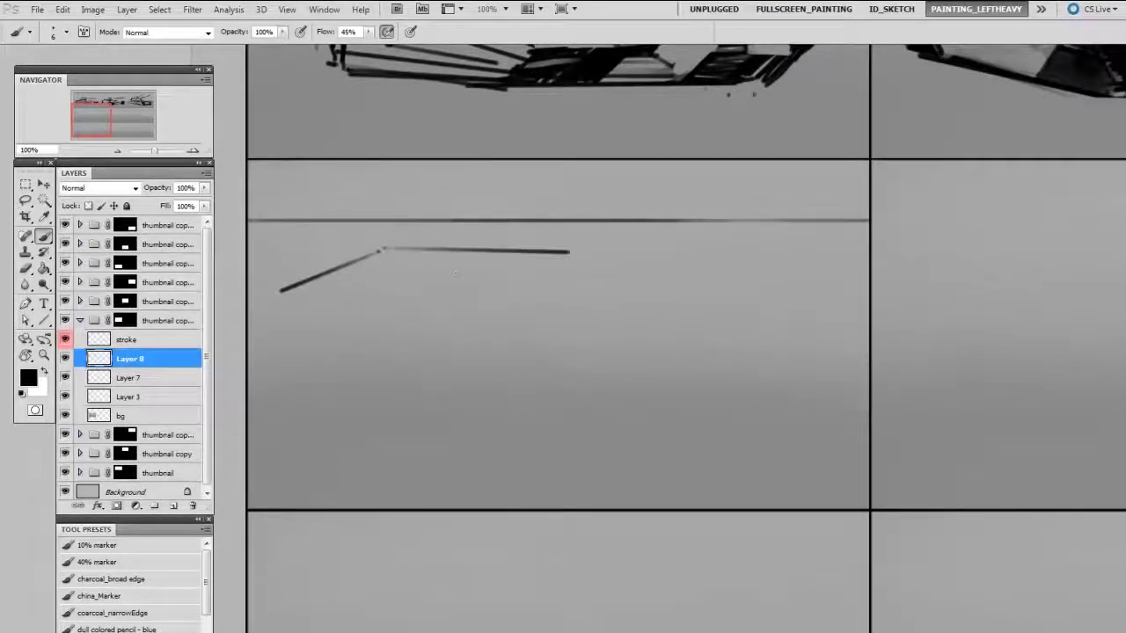
left_click(517, 318, "shift")
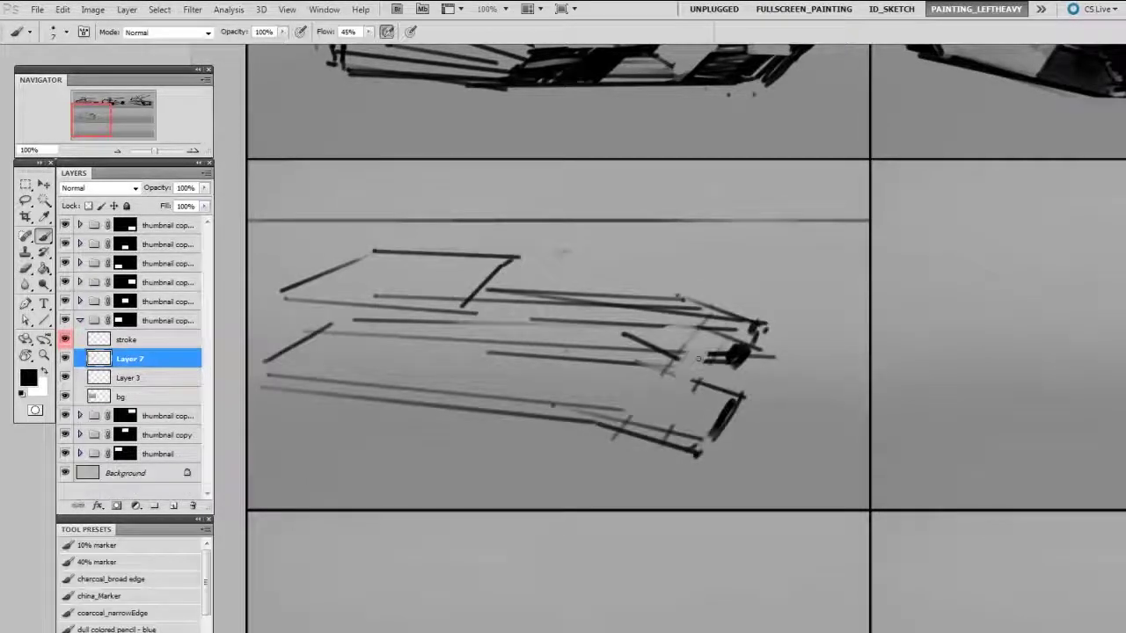
left_click_drag(717, 340, 694, 380)
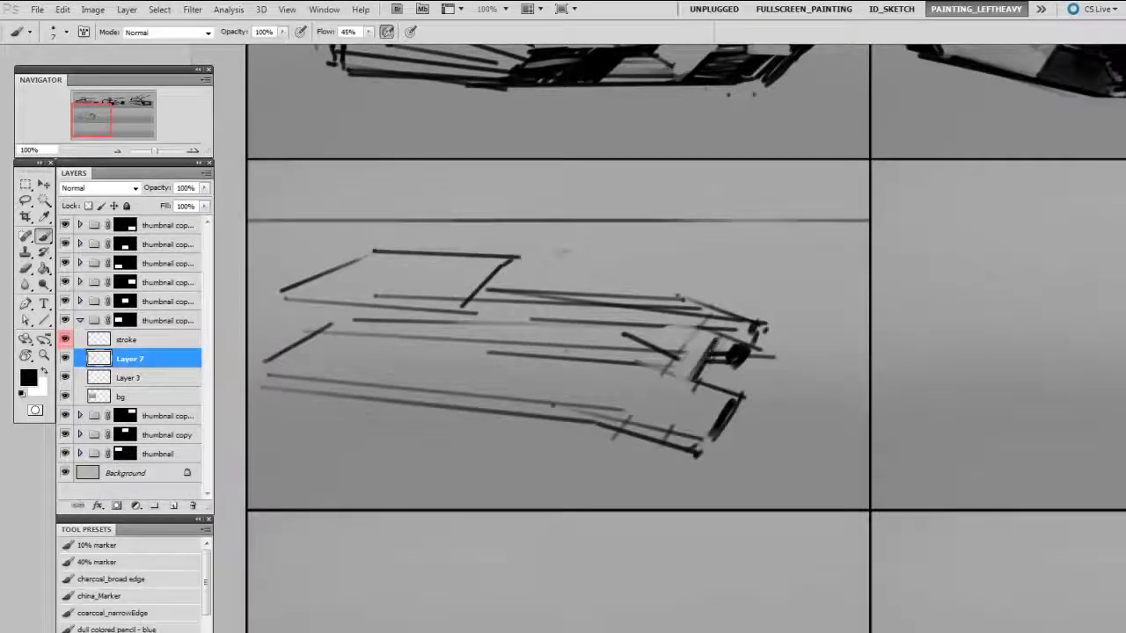
With a 20 px brush, darken the front lower corner and lay a heavy black stroke along the hull's base.
key("bracketright")
key("bracketright")
key("bracketright")
key("bracketright")
left_click_drag(703, 438, 688, 468)
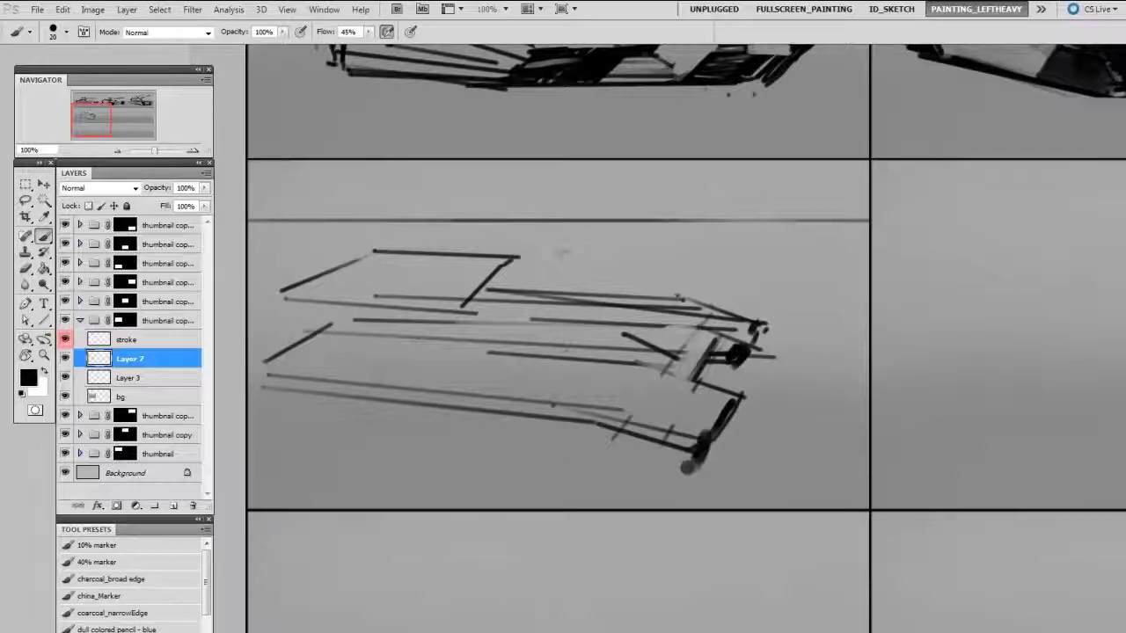
left_click(281, 430, "shift")
left_click(686, 468, "shift")
Draw a thinner line just above the hull's heavy base stroke and erase along the stroke's underside.
key("bracketleft")
left_click(292, 415)
left_click(673, 454, "shift")
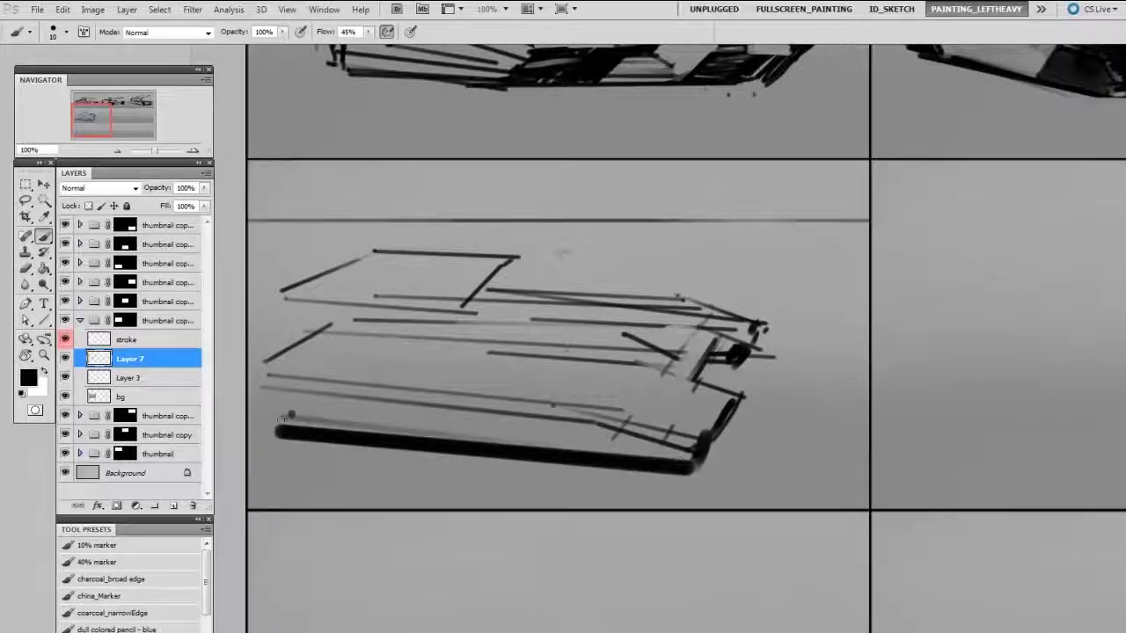
left_click(291, 416, "shift")
left_click(275, 413)
left_click(673, 455, "shift")
key("e")
left_click(281, 436)
left_click(697, 481, "shift")
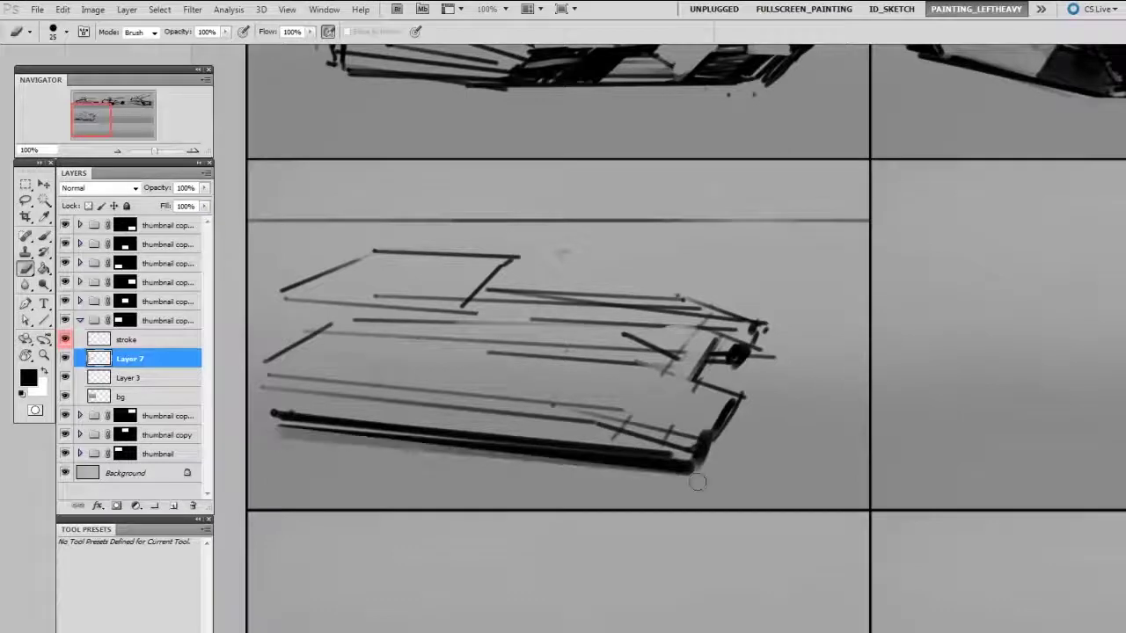
Reinforce the lower hull edge, thicken the dark front fitting and thin the base stroke with the Eraser.
key("b")
left_click(282, 415)
left_click(690, 459, "shift")
left_click_drag(734, 366, 708, 369)
key("e")
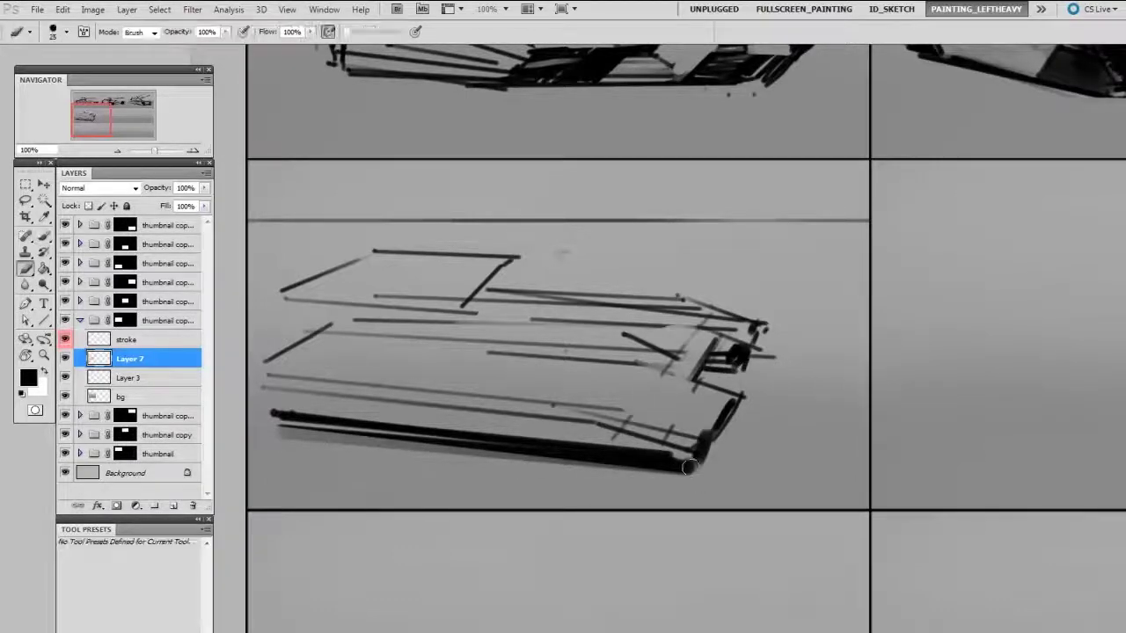
left_click(691, 469)
left_click(293, 433, "shift")
left_click(685, 463)
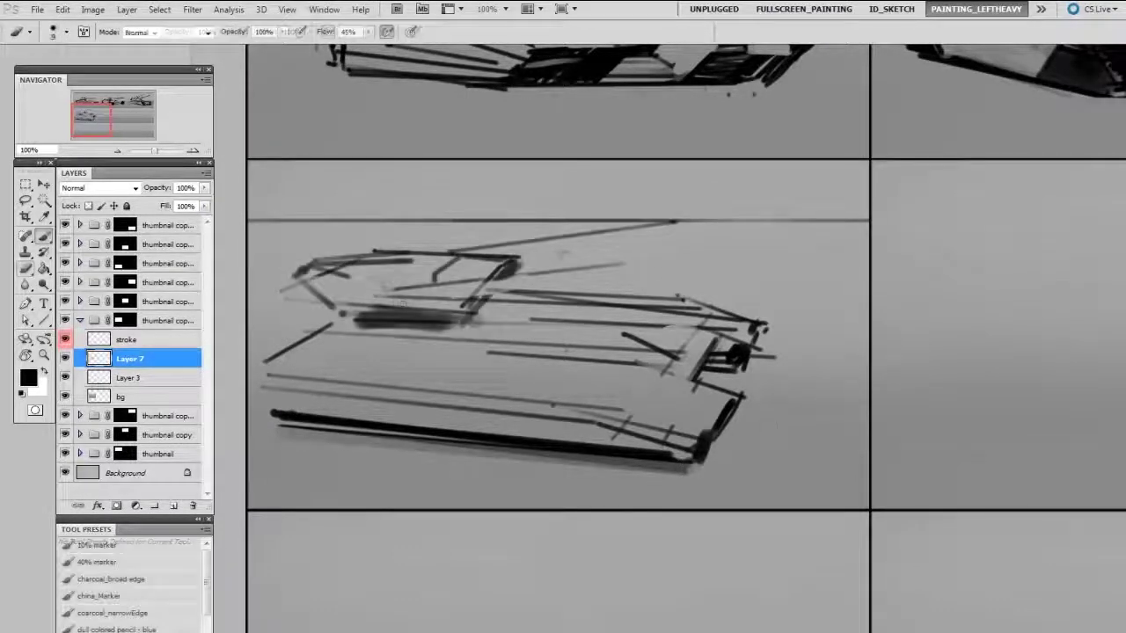
Sketch two long gun barrels projecting forward from the turret, mark their muzzles and clean up the upper barrel's root.
left_click_drag(395, 302, 656, 274)
left_click_drag(739, 223, 476, 258)
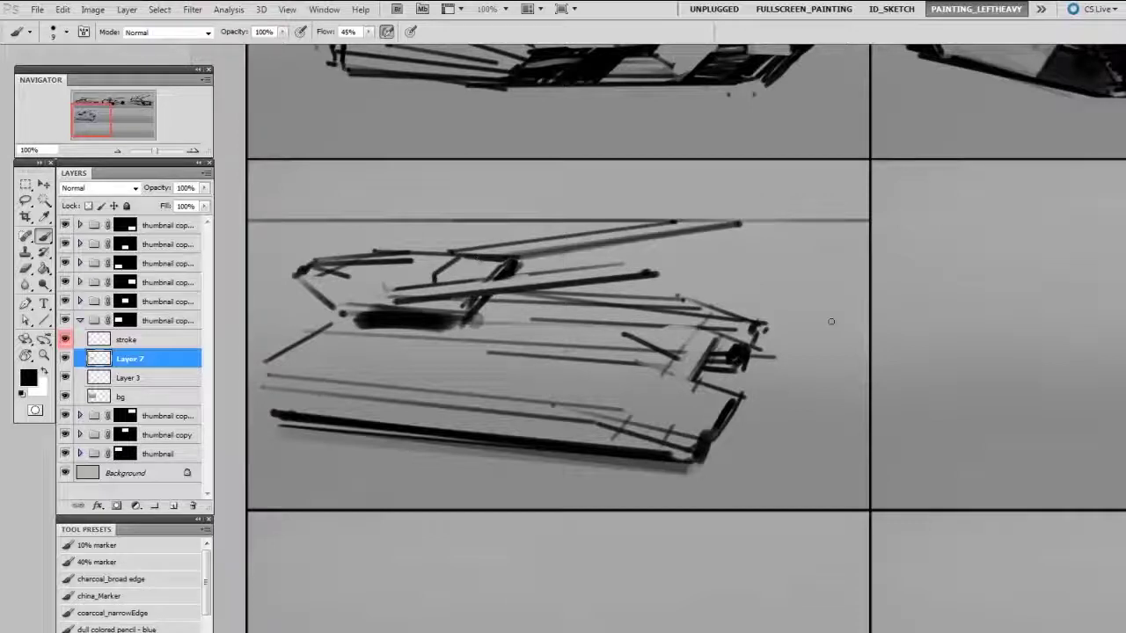
key("e")
mouse_move(754, 222)
left_mouse_down()
mouse_move(666, 230)
mouse_move(745, 215)
left_mouse_up()
key("b")
left_click(758, 219)
left_click(669, 269)
key("e")
mouse_move(469, 254)
left_mouse_down()
mouse_move(781, 213)
mouse_move(479, 263)
left_mouse_up()
Shorten the upper gun barrel by erasing its far end with a 50 px eraser.
key("bracketright")
key("bracketright")
key("bracketright")
key("bracketright")
key("bracketright")
key("bracketright")
key("b")
key("e")
left_click_drag(693, 231, 756, 219)
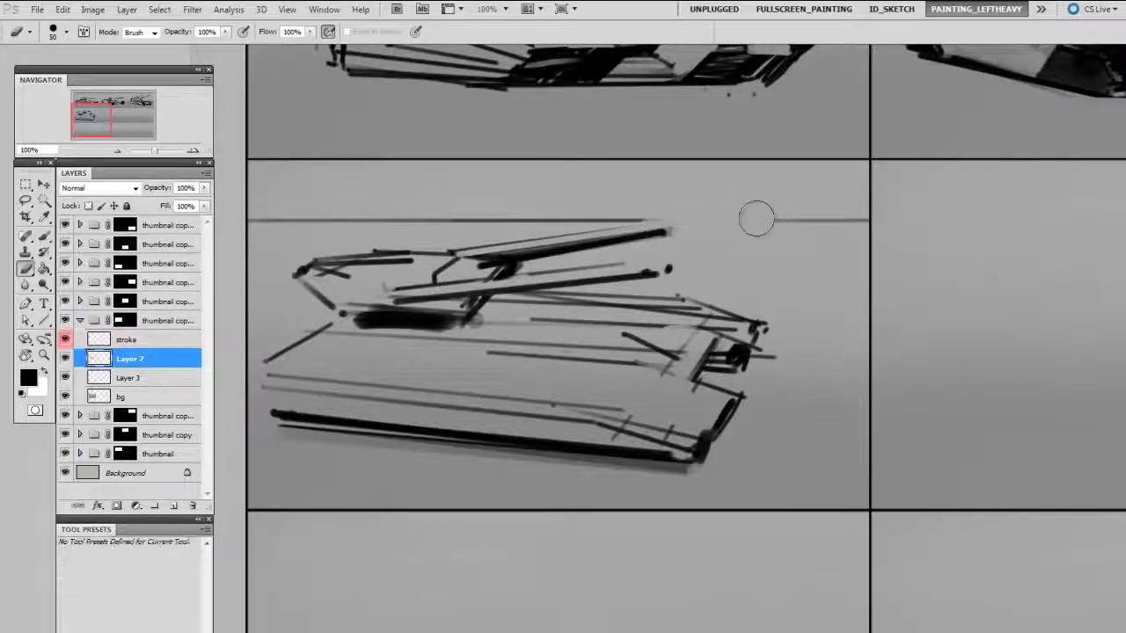
Build up the gun pack with long barrel lines above the turret and lighten the dark stroke between the barrels.
key("b")
left_click(677, 226)
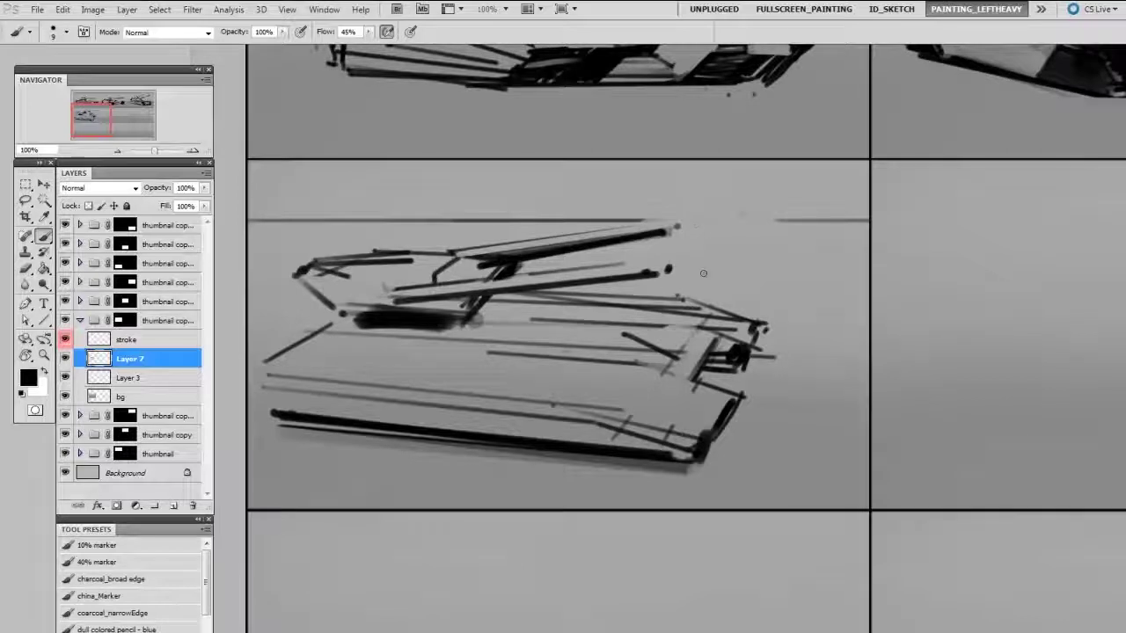
mouse_move(381, 247)
left_mouse_down()
mouse_move(392, 227)
mouse_move(693, 189)
mouse_move(259, 257)
mouse_move(669, 239)
left_mouse_up()
left_click(702, 190)
key("e")
left_click_drag(385, 265, 601, 243)
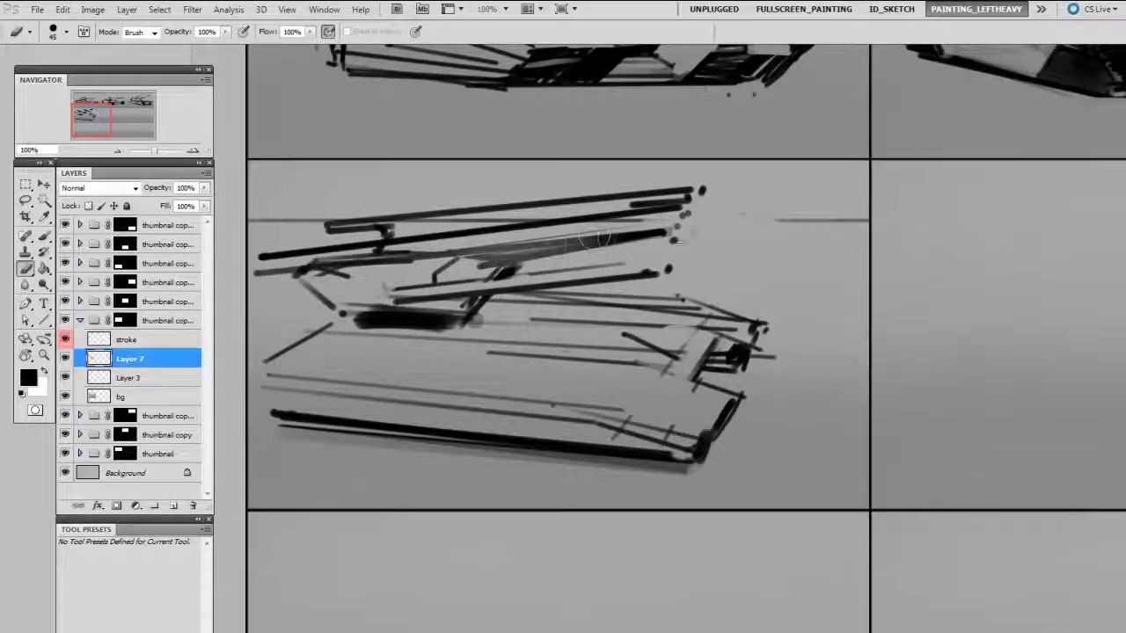
left_click_drag(486, 250, 610, 243)
Outline the hull's side deck with a long lower edge and angled front corner, erasing the excess at the front tip.
key("b")
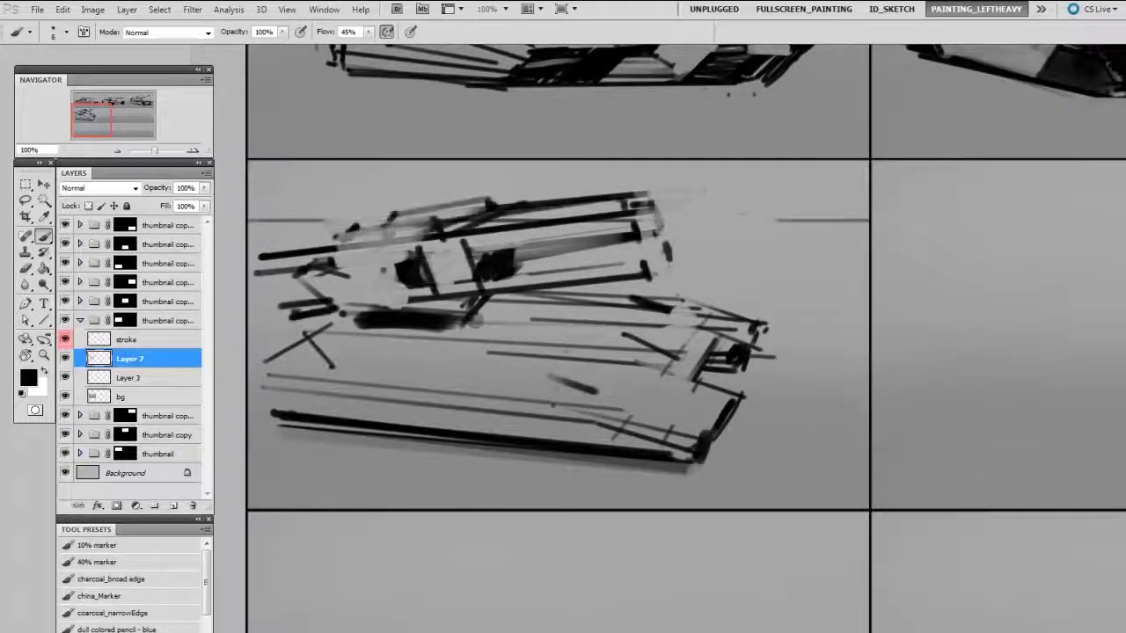
mouse_move(329, 364)
left_mouse_down()
mouse_move(550, 385)
mouse_move(610, 361)
left_mouse_up()
mouse_move(645, 306)
left_mouse_down()
mouse_move(607, 363)
mouse_move(656, 309)
mouse_move(610, 350)
left_mouse_up()
key("e")
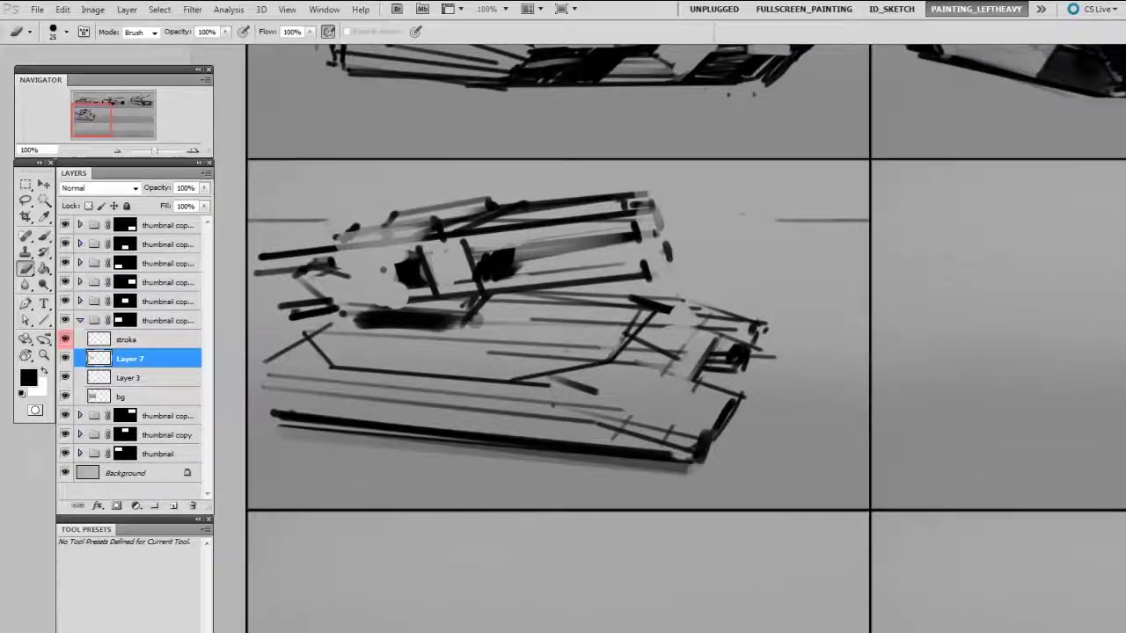
key("b")
key("e")
key("b")
key("e")
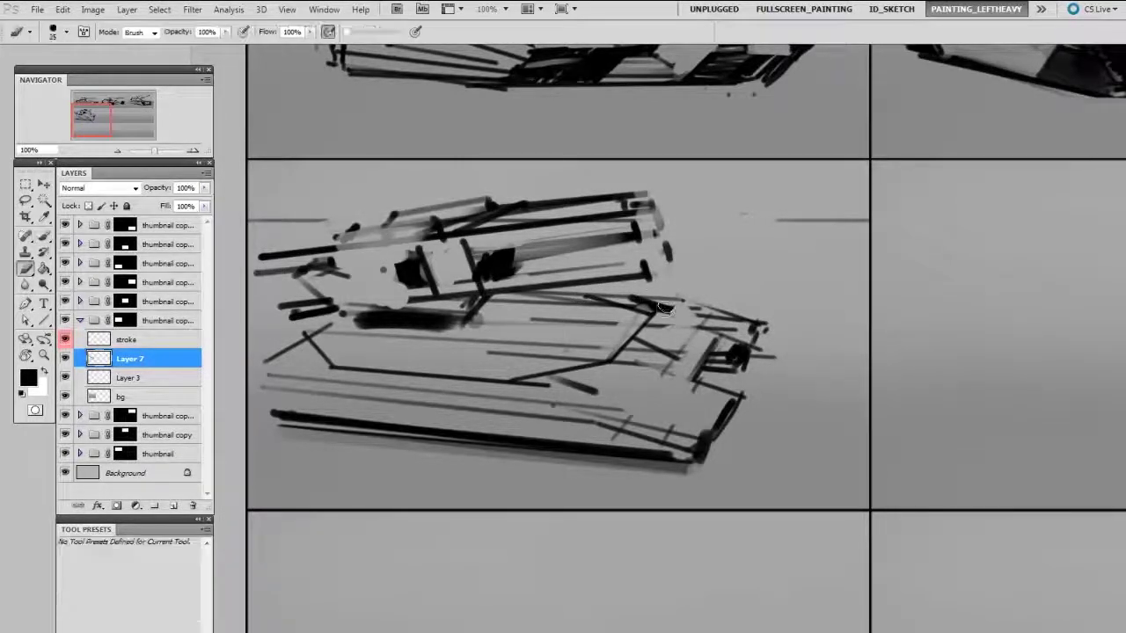
left_click_drag(672, 311, 632, 302)
Thicken the angled front edge of the side deck with a heavy black stroke and tidy around it.
key("b")
key("]")
key("]")
key("]")
key("]")
key("]")
mouse_move(515, 382)
left_mouse_down()
mouse_move(608, 362)
mouse_move(664, 313)
left_mouse_up()
key("e")
key("b")
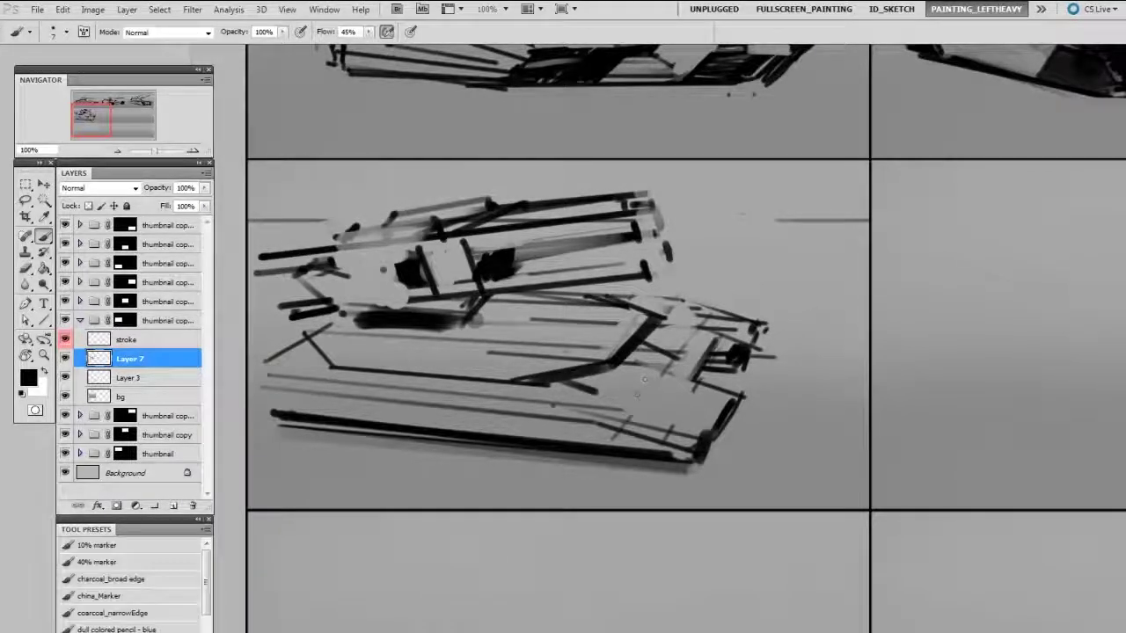
Redraw the hull's long side lines and the outlines of both front ends, erasing stray marks.
left_click_drag(578, 384, 571, 387)
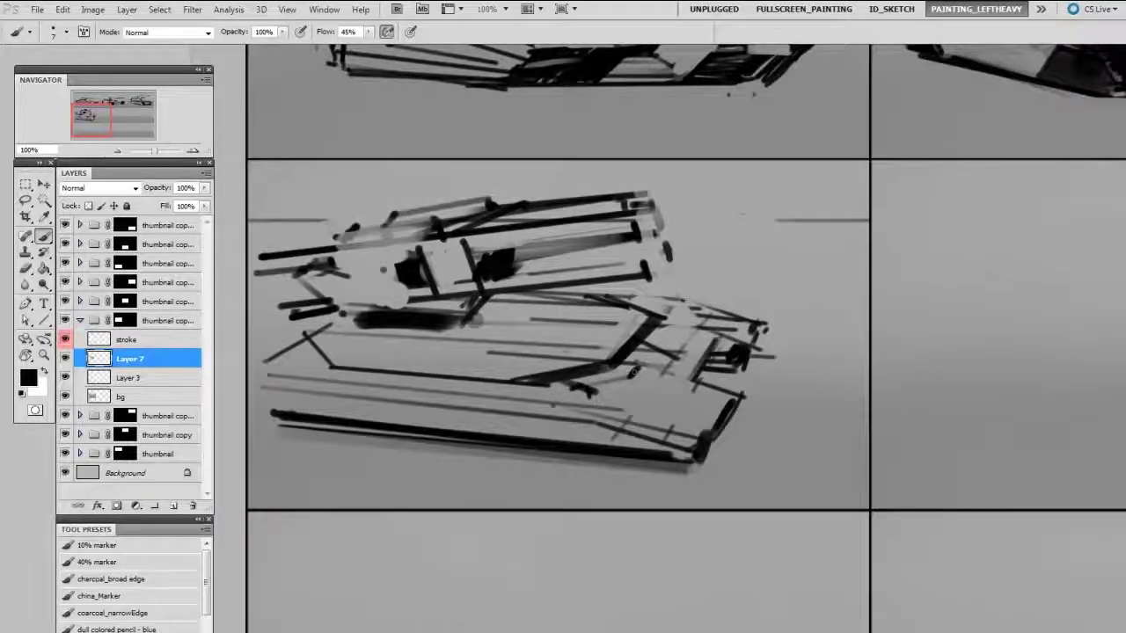
mouse_move(320, 375)
left_mouse_down()
mouse_move(580, 392)
mouse_move(610, 371)
left_mouse_up()
key("e")
key("bracketright")
key("bracketright")
key("bracketright")
key("bracketright")
key("b")
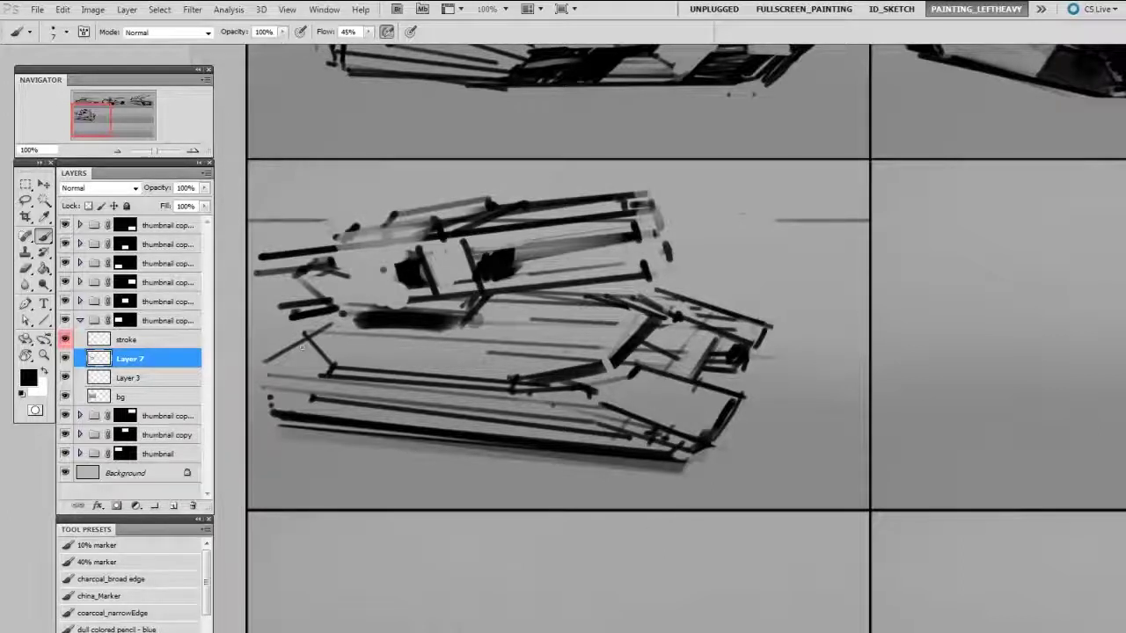
Reshape the hull's rear end with angled upper and lower corner lines and erase the old construction lines.
left_click_drag(300, 342, 267, 366)
key("e")
left_click_drag(344, 315, 269, 366)
key("b")
left_click_drag(323, 414, 265, 372)
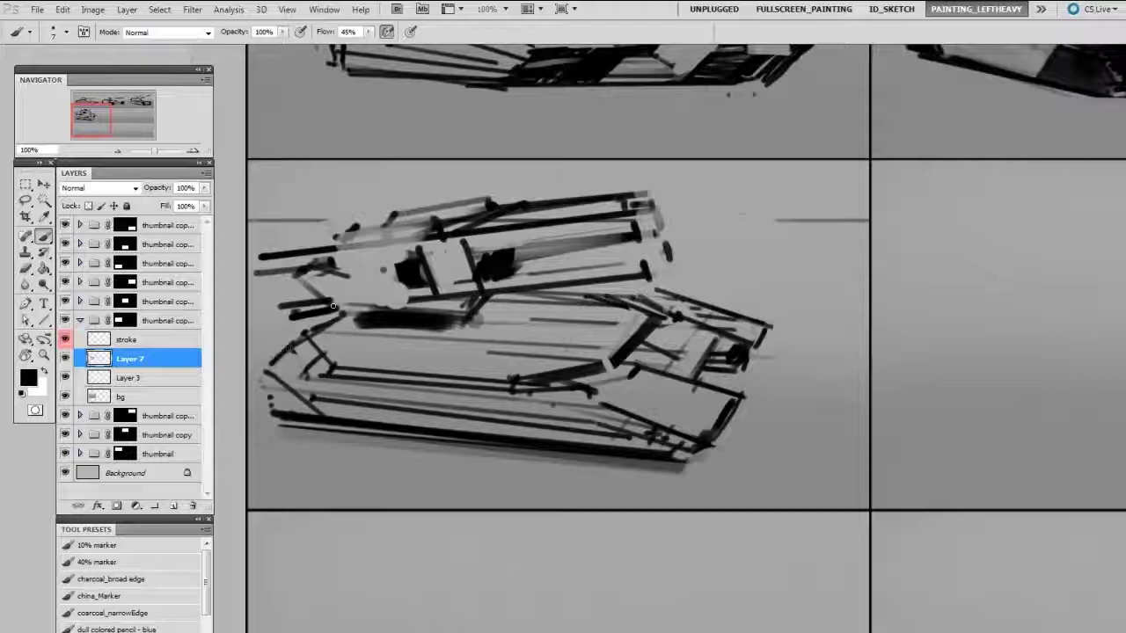
Copy the fourth tank sketch into the second row's middle thumbnail group and centre it in that frame.
key("ctrl+minus")
left_click_drag(956, 485, 849, 549)
key("v")
left_click_drag(688, 506, 778, 512)
key("ctrl+minus")
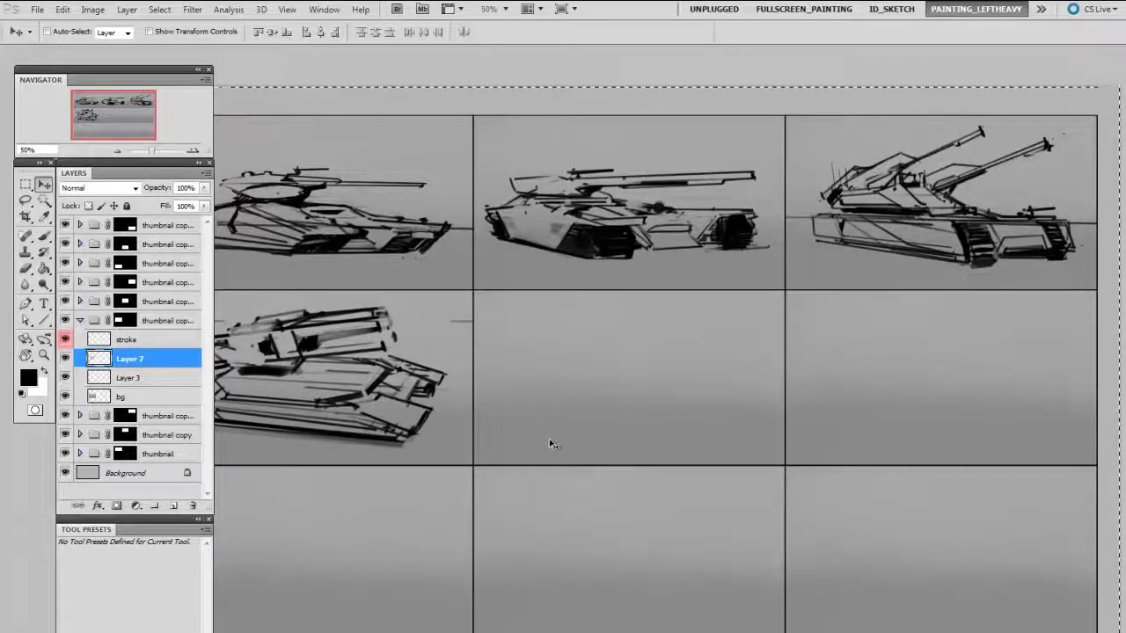
left_click(620, 390, "ctrl")
key("ctrl+v")
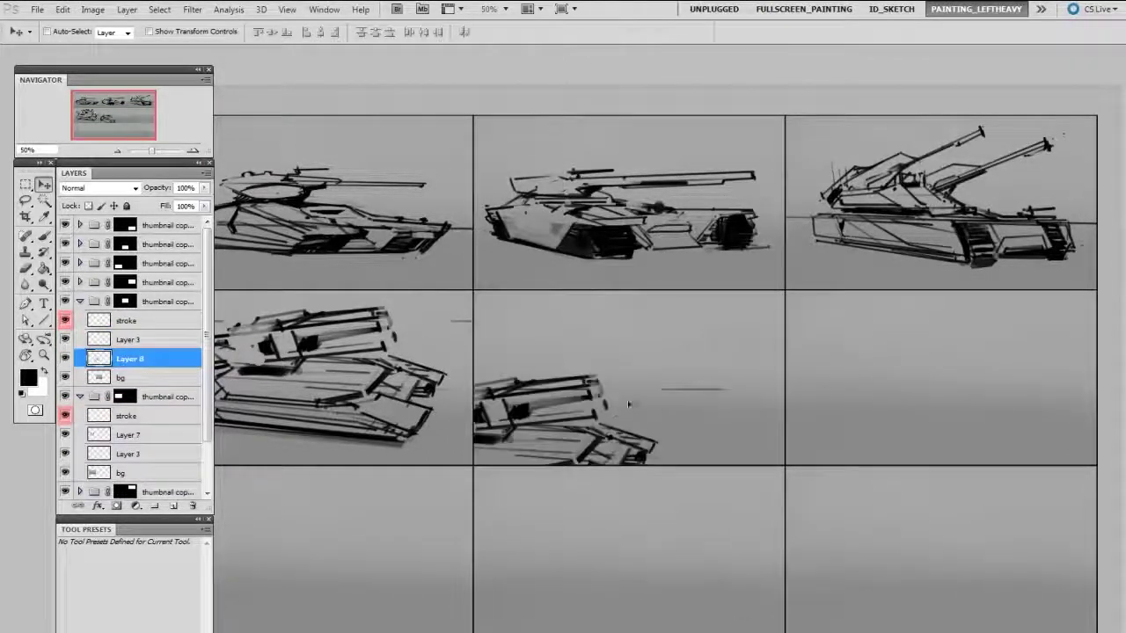
mouse_move(673, 482)
left_mouse_down()
mouse_move(739, 414)
mouse_move(761, 430)
left_mouse_up()
Erase the hull from the copied sketch with a 100 px eraser, keeping only the turret and gun pack.
key("b")
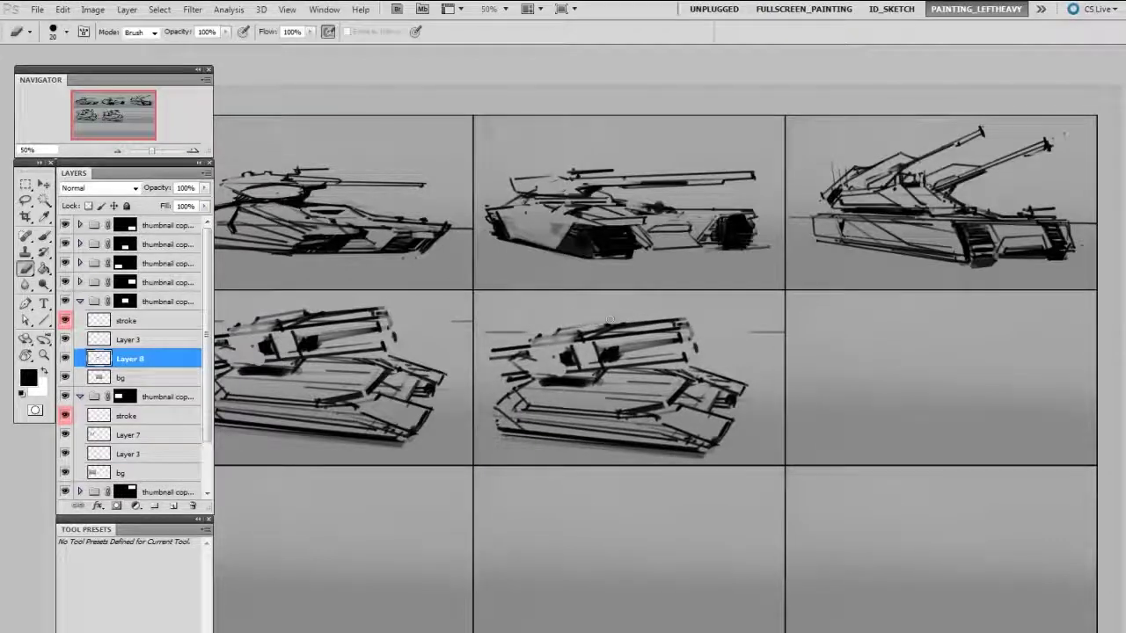
key("bracketright")
key("bracketright")
key("bracketright")
mouse_move(591, 402)
left_mouse_down()
mouse_move(528, 409)
mouse_move(730, 378)
left_mouse_up()
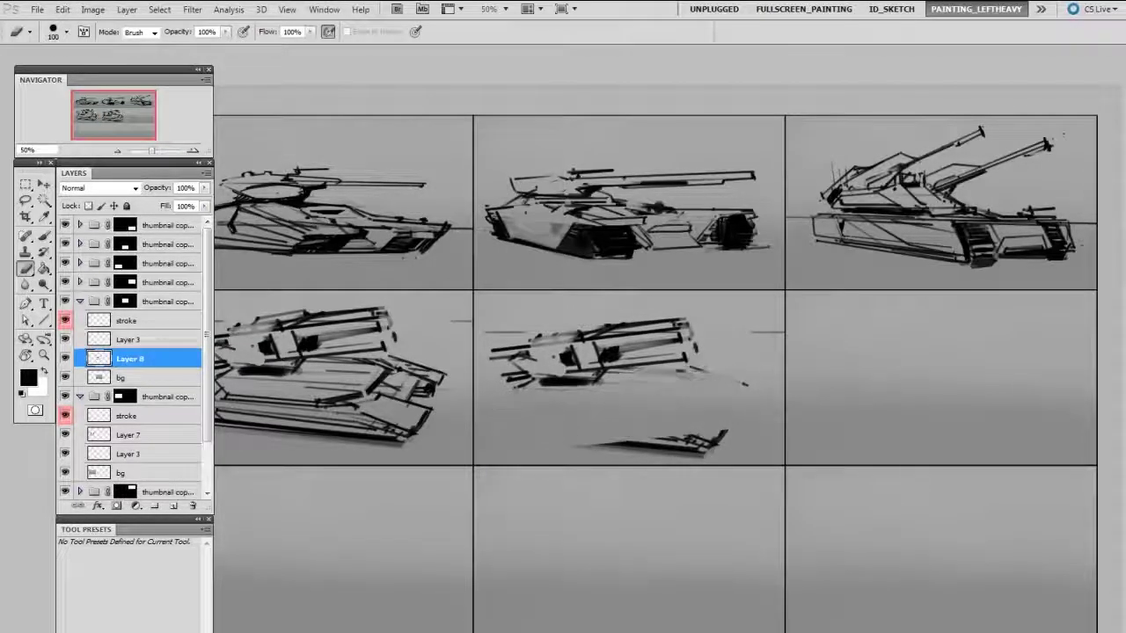
left_click_drag(717, 440, 519, 386)
left_click_drag(669, 379, 724, 384)
key("ctrl+plus")
left_click_drag(709, 475, 774, 500)
Erase the dark bands across the middle of the copied gun pack with a 20 px eraser.
key("bracketleft")
key("bracketleft")
key("bracketleft")
key("bracketleft")
key("bracketleft")
key("bracketleft")
key("bracketleft")
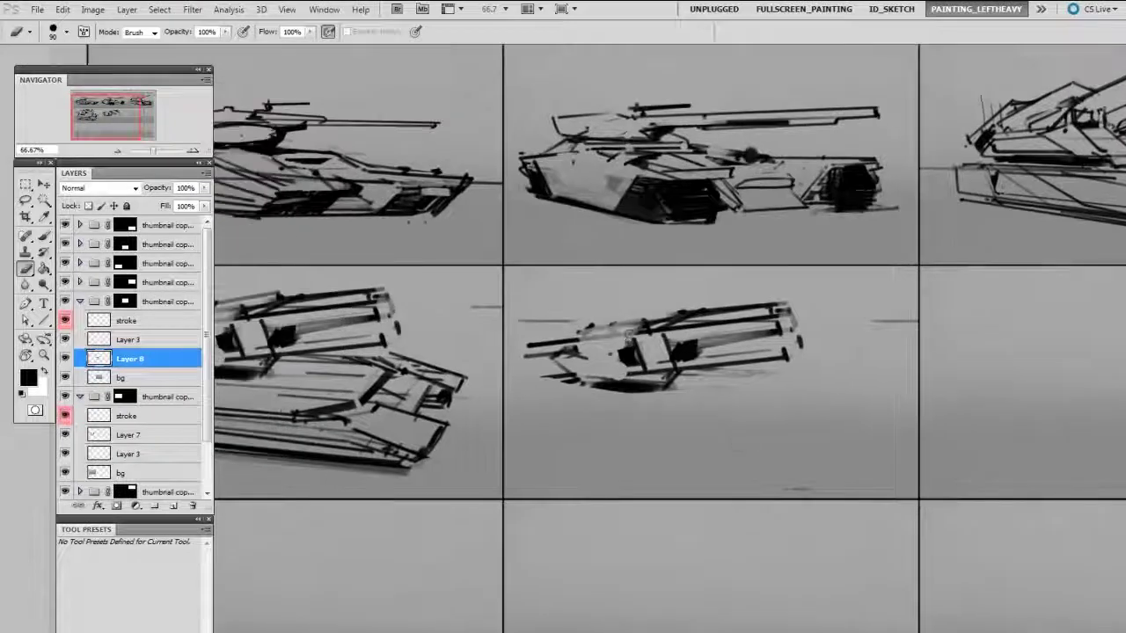
mouse_move(629, 334)
left_mouse_down()
mouse_move(614, 365)
mouse_move(644, 360)
left_mouse_up()
left_click_drag(665, 355, 697, 348)
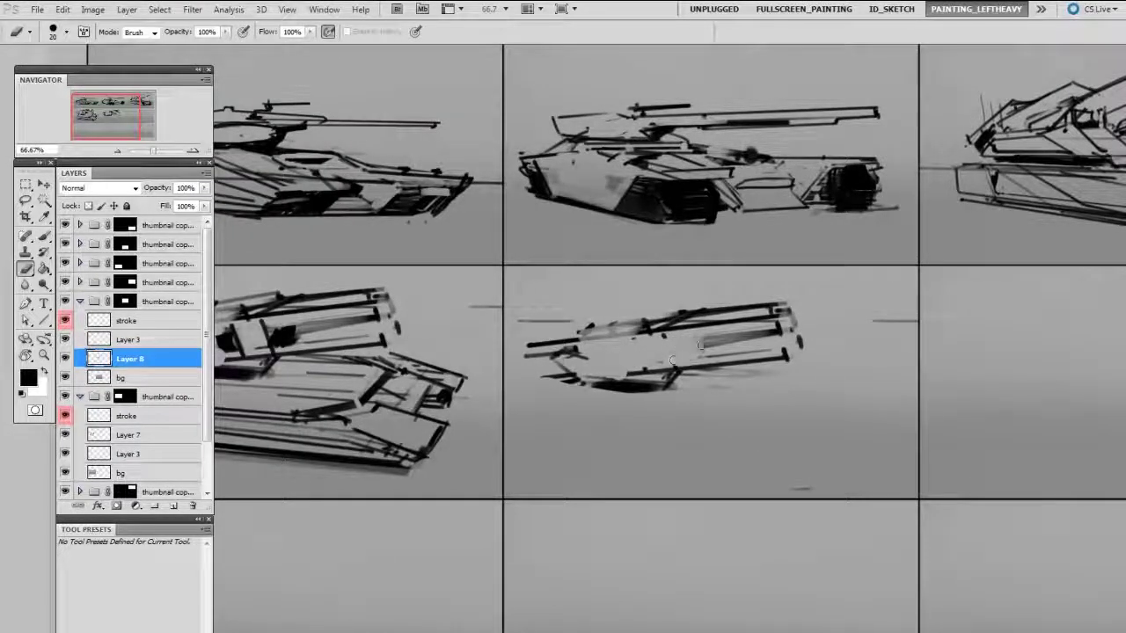
Redraw the gun housing's side with long parallel lines and fill a dark elongated panel between them.
key("b")
left_click_drag(595, 369, 703, 353)
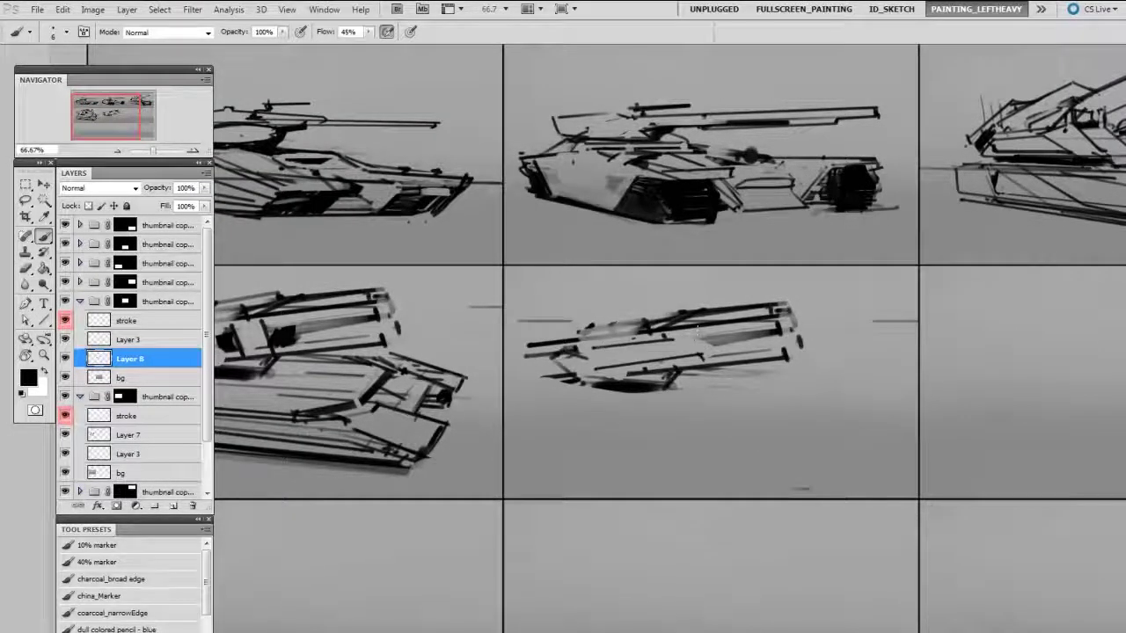
mouse_move(600, 355)
left_mouse_down()
mouse_move(675, 348)
mouse_move(585, 360)
mouse_move(600, 382)
mouse_move(703, 367)
left_mouse_up()
key("e")
key("b")
key("e")
key("b")
key("bracketleft")
key("bracketleft")
key("bracketleft")
key("bracketleft")
Add a new layer and sketch a long, low hull outline with a boxed front end beneath the gun pack.
key("ctrl+alt+shift+n")
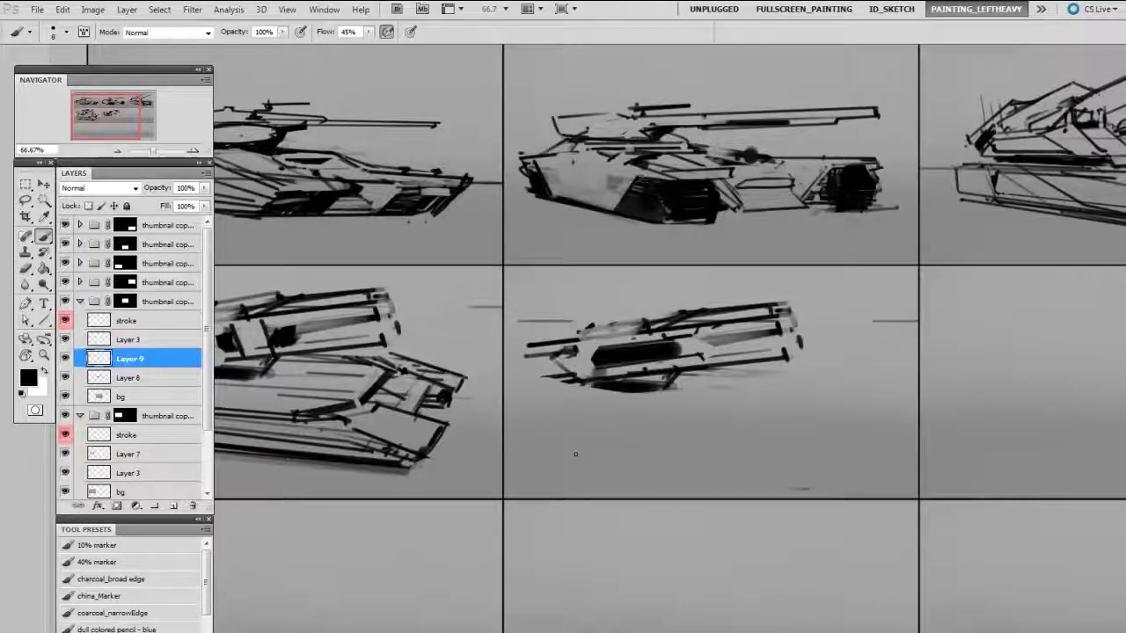
left_click(538, 453)
left_click(876, 455, "shift")
left_click_drag(849, 456, 853, 408)
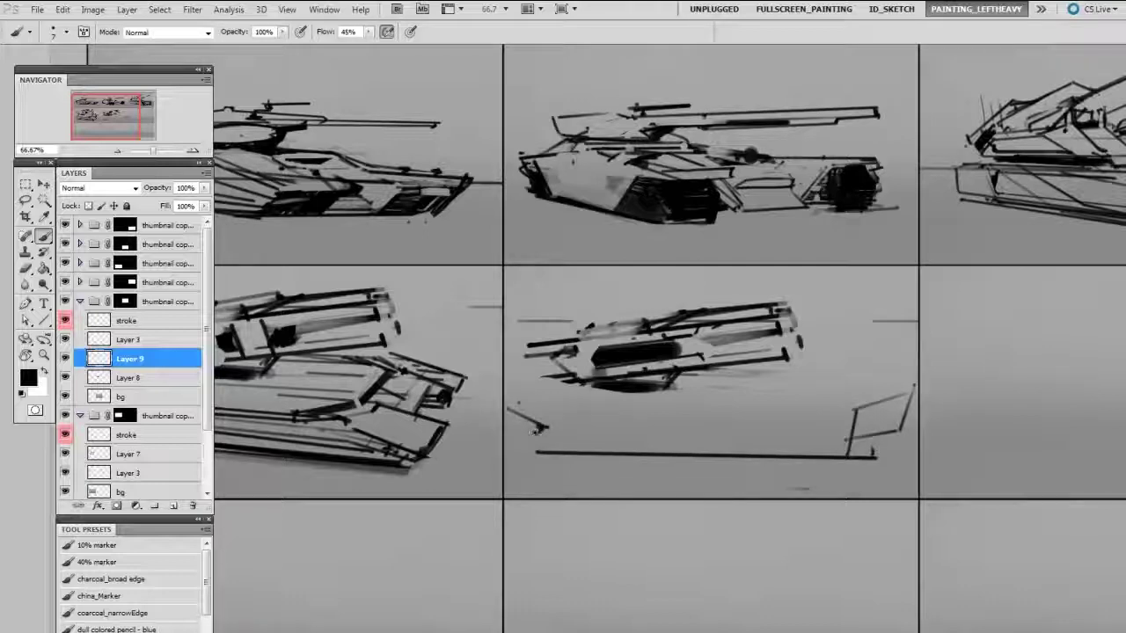
left_click(848, 431, "shift")
left_click(854, 431)
left_click(542, 421, "shift")
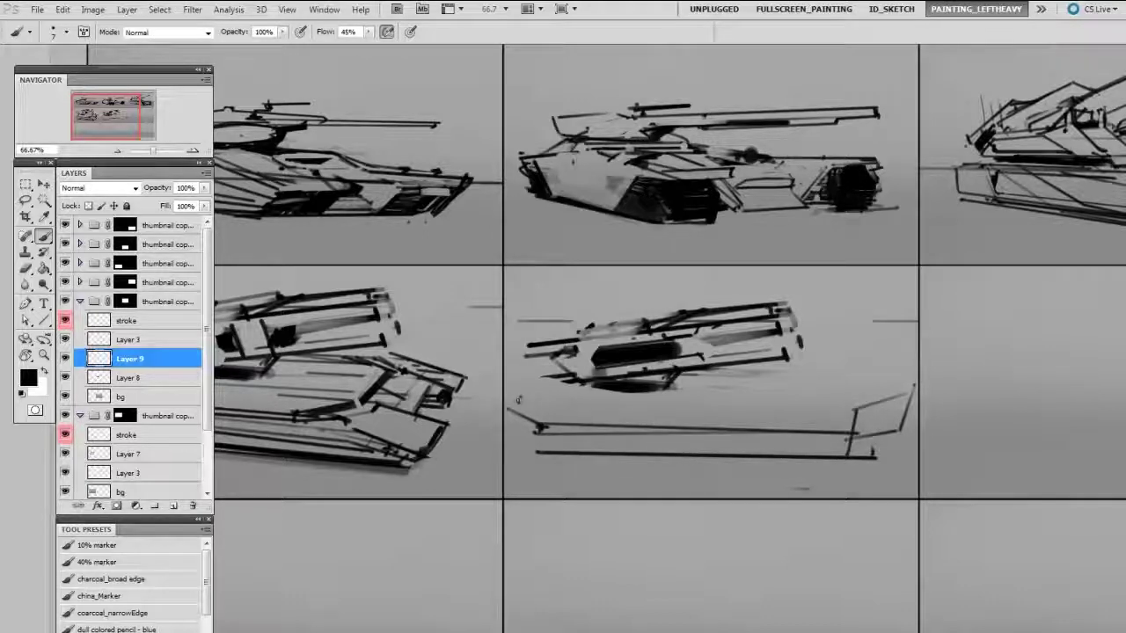
left_click_drag(514, 403, 576, 379)
left_click_drag(677, 376, 914, 385)
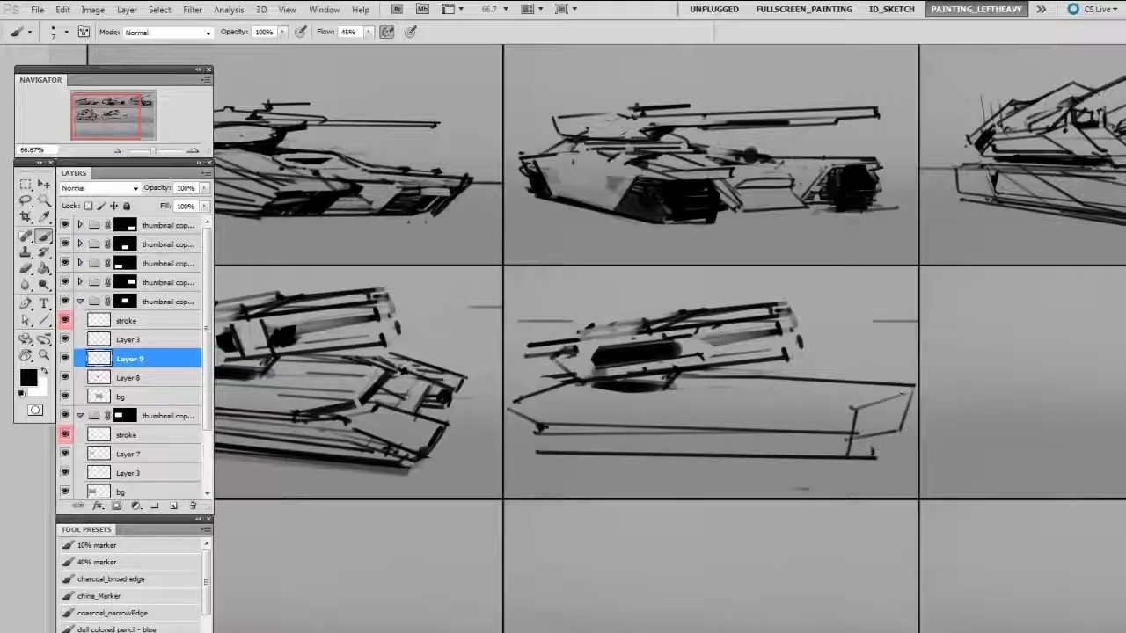
Merge the hull lines into the gun pack layer and erase the copied gun pack above the hull.
key("e")
key("ctrl+e")
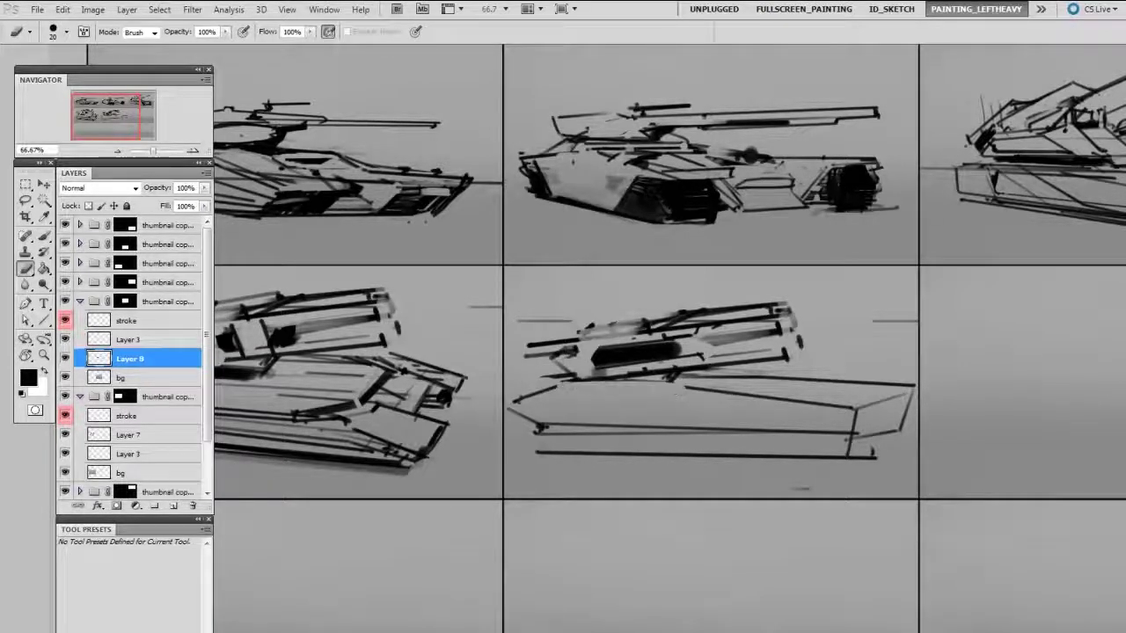
mouse_move(567, 341)
left_mouse_down()
mouse_move(791, 334)
mouse_move(563, 369)
mouse_move(571, 318)
mouse_move(764, 296)
mouse_move(771, 342)
left_mouse_up()
Redraw the turret as a wedge with two short barrels and parallel slots along its side, trimming stray line ends.
key("b")
left_click_drag(803, 328, 803, 342)
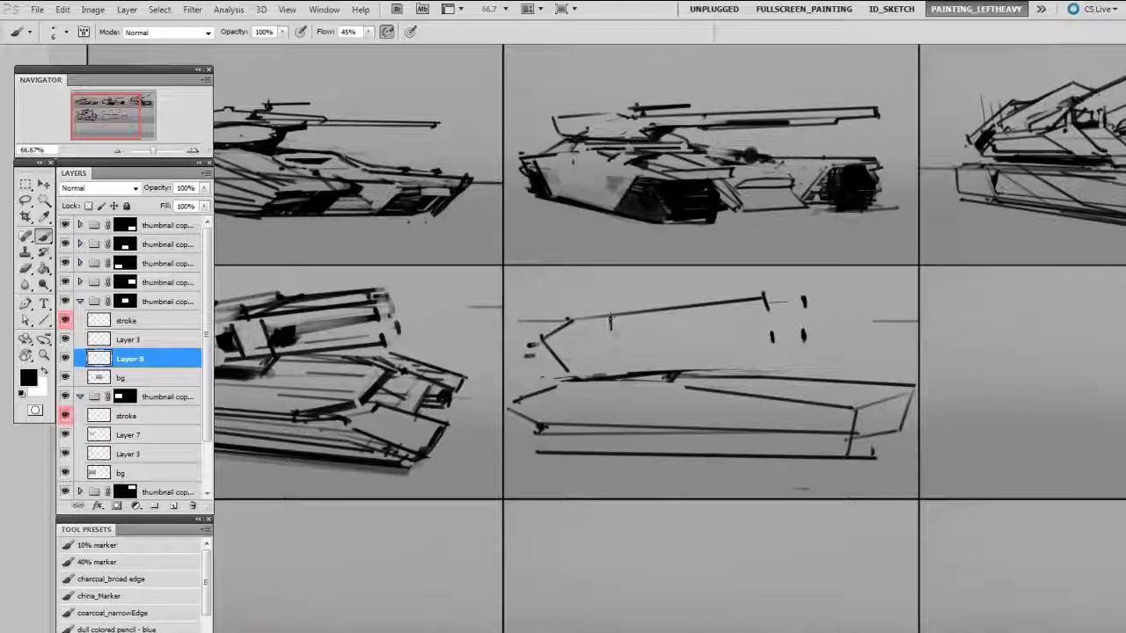
left_click_drag(651, 358, 809, 347)
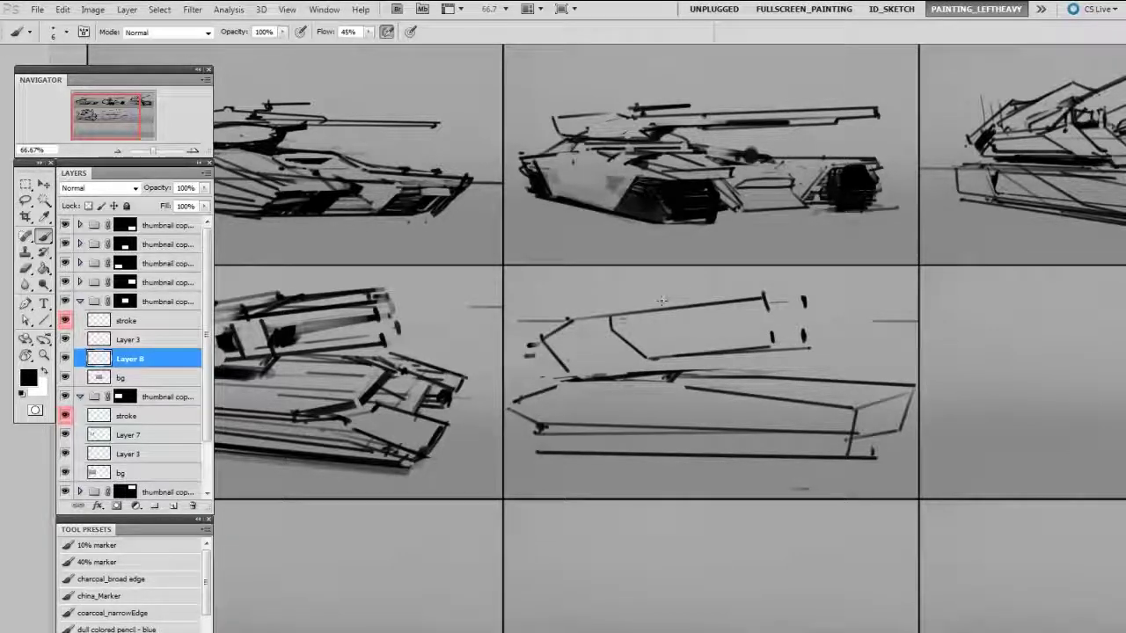
mouse_move(633, 327)
left_mouse_down()
mouse_move(730, 321)
mouse_move(714, 319)
left_mouse_up()
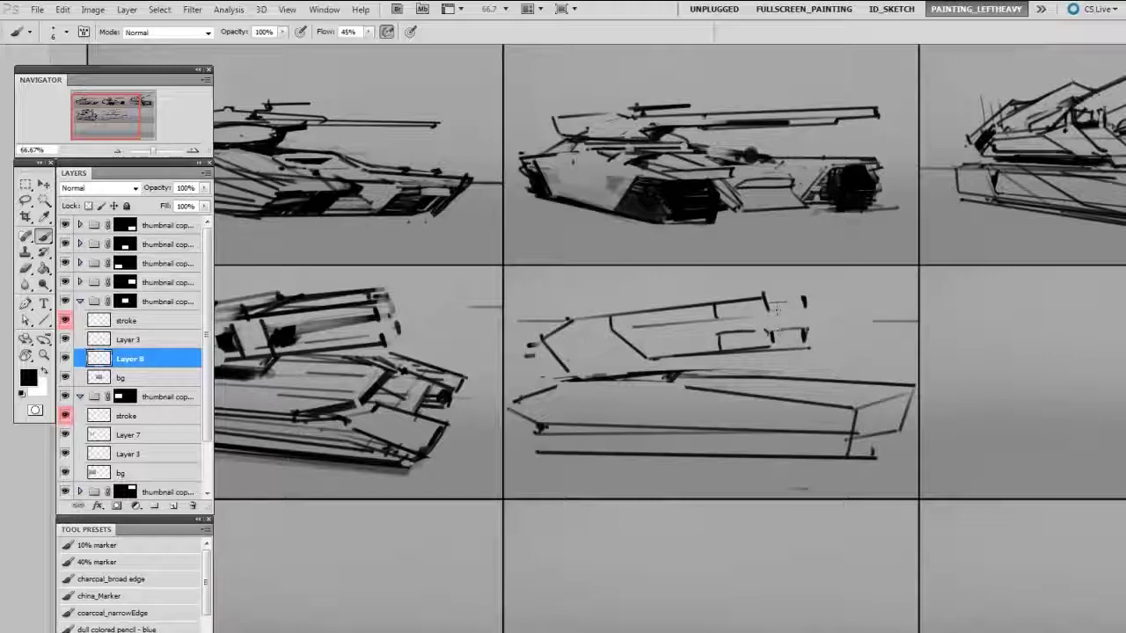
mouse_move(744, 321)
left_mouse_down()
mouse_move(630, 326)
mouse_move(743, 322)
left_mouse_up()
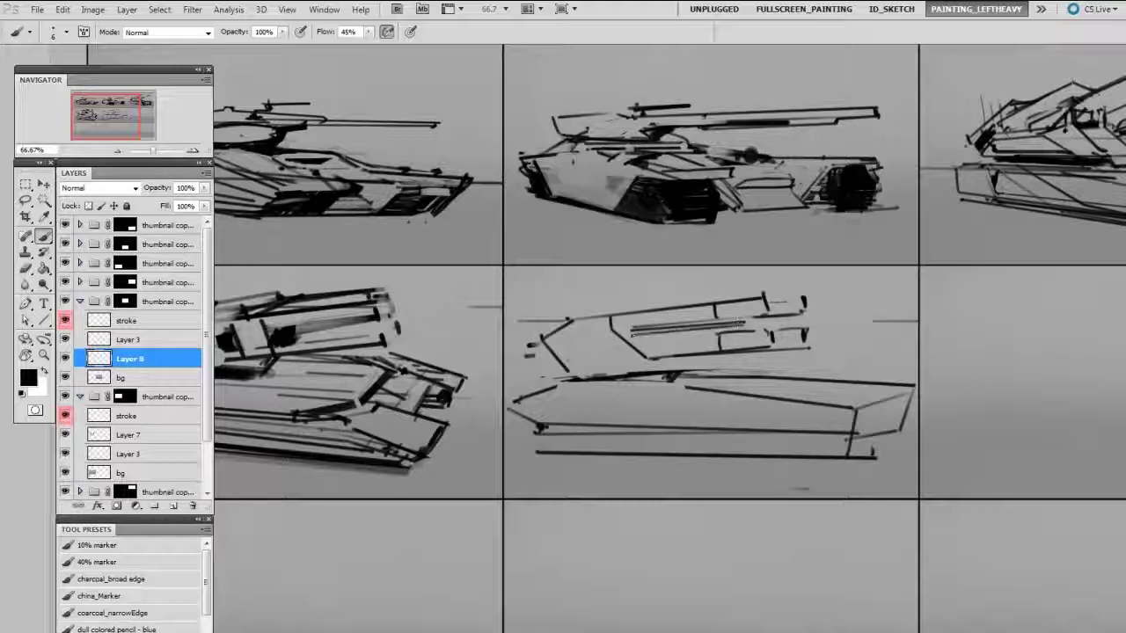
left_click_drag(634, 331, 747, 326)
key("e")
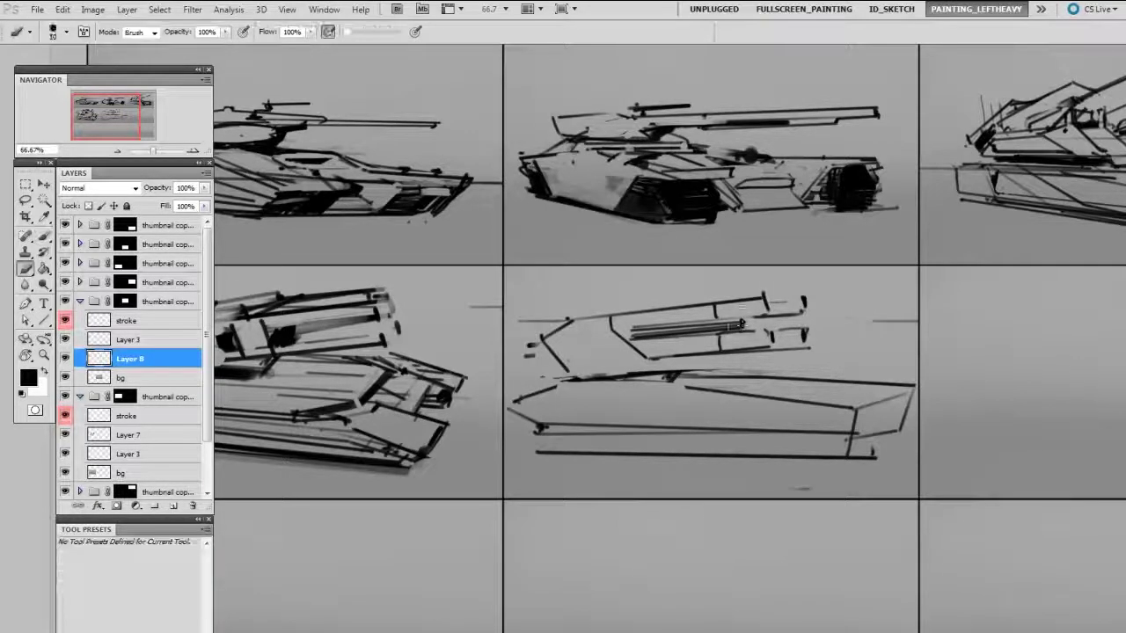
left_click_drag(741, 322, 840, 311)
Fill the band along the hull's lower edge and its front corner with dark strokes using a 25 px brush.
mouse_move(540, 437)
left_mouse_down()
mouse_move(848, 445)
mouse_move(543, 447)
left_mouse_up()
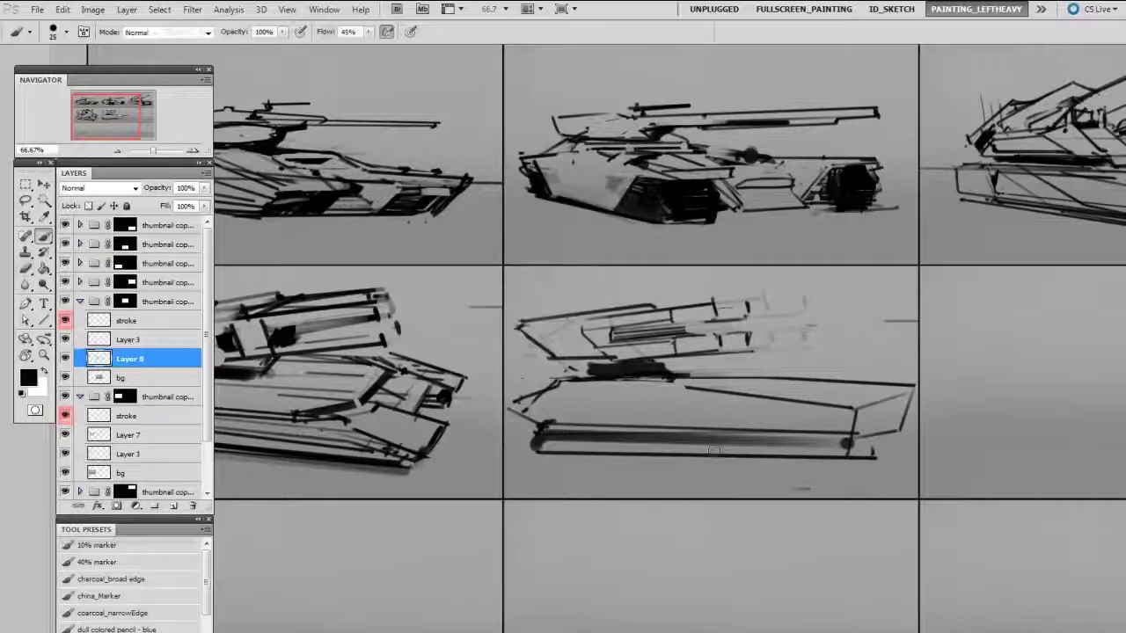
left_click_drag(851, 443, 855, 457)
left_click_drag(902, 418, 891, 459)
Erase the hull's upper front edge with a 50 px eraser and redraw it as a sloping nose with side panel lines.
key("e")
left_click_drag(800, 378, 913, 386)
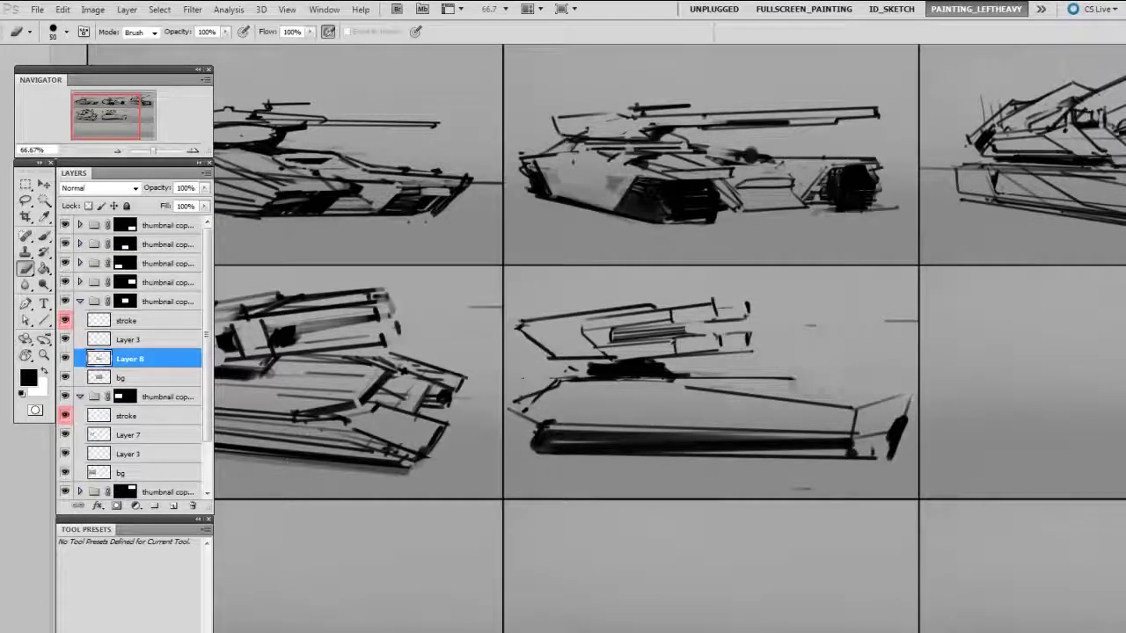
key("b")
left_click_drag(793, 380, 911, 410)
mouse_move(553, 386)
left_mouse_down()
mouse_move(690, 388)
mouse_move(774, 425)
left_mouse_up()
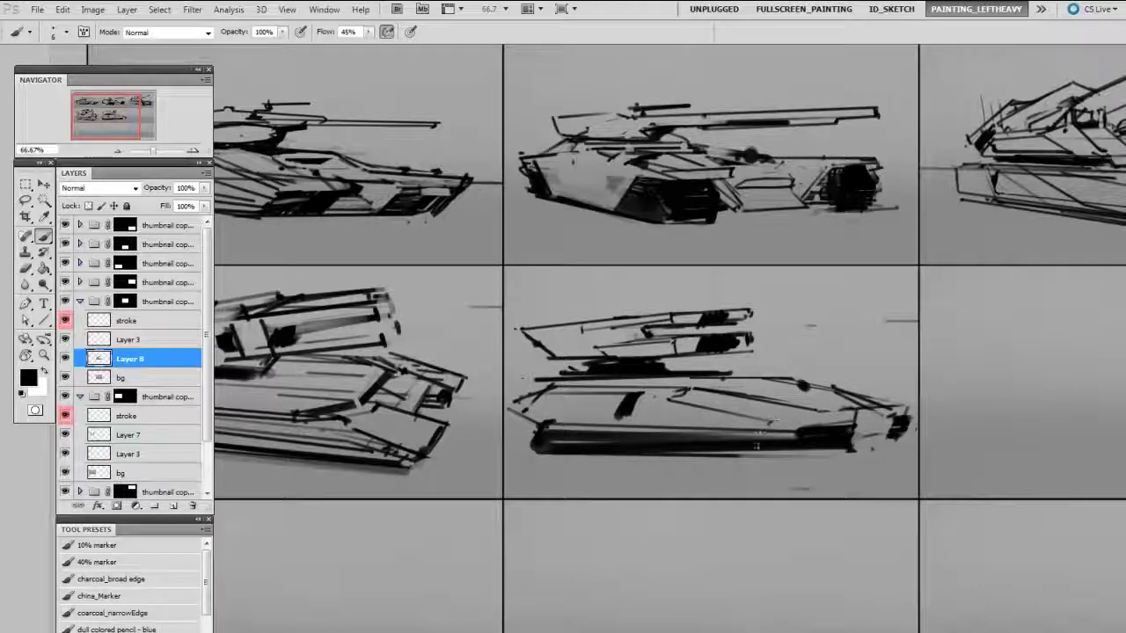
Trim the dark vent on the hull side with a 10 px eraser and touch up the hull's side lines.
key("e")
left_click_drag(614, 418, 634, 417)
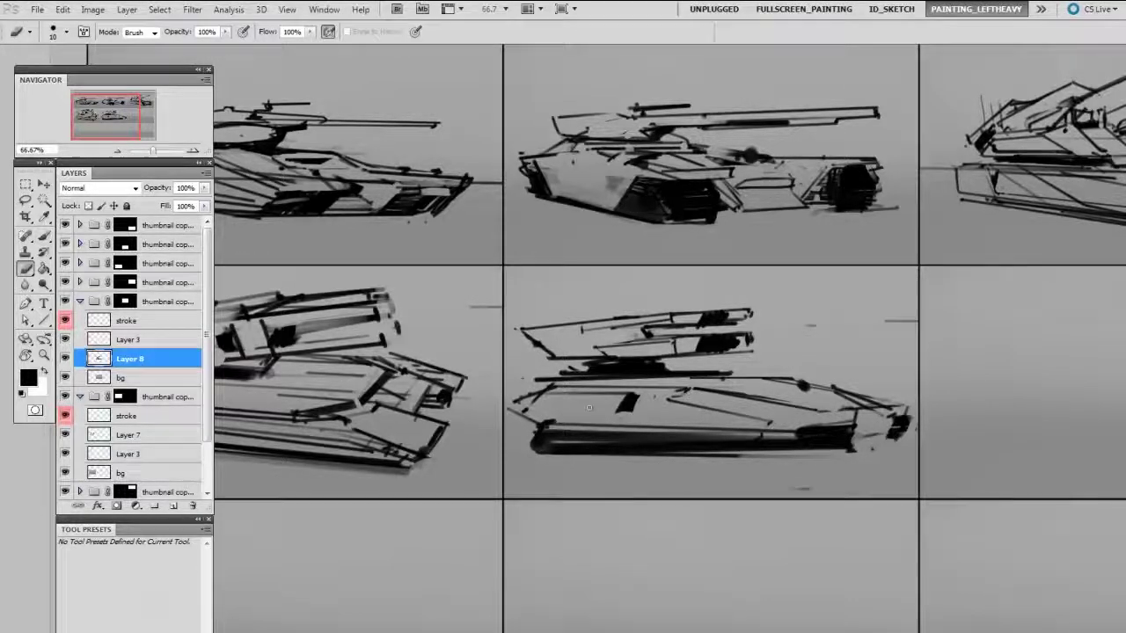
key("b")
left_click_drag(536, 408, 702, 431)
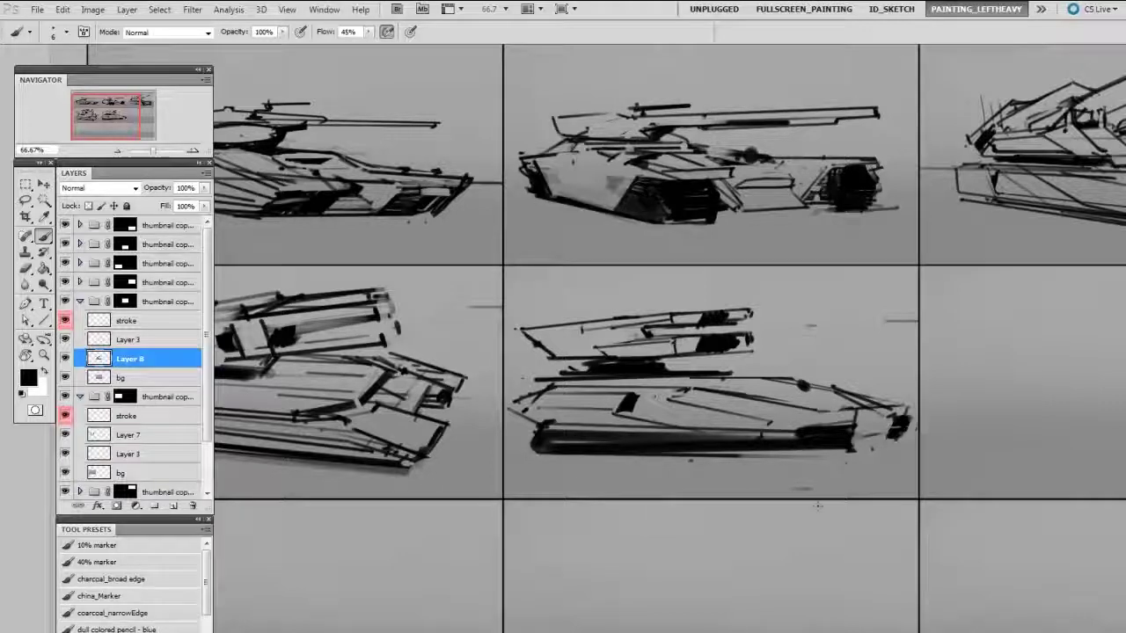
Collapse the finished thumbnail groups and add a new layer above bg in the second row's last thumbnail group.
left_click_drag(964, 491, 671, 460)
left_click(81, 302)
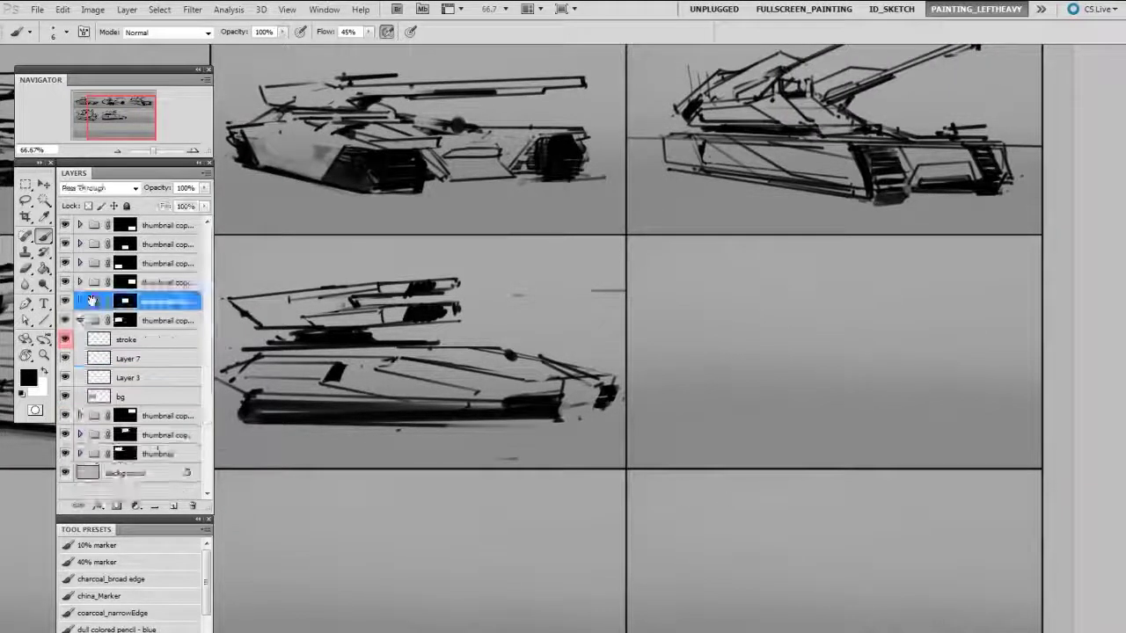
left_click(80, 320)
key("v")
left_click(811, 381, "ctrl")
left_click_drag(897, 476, 867, 519)
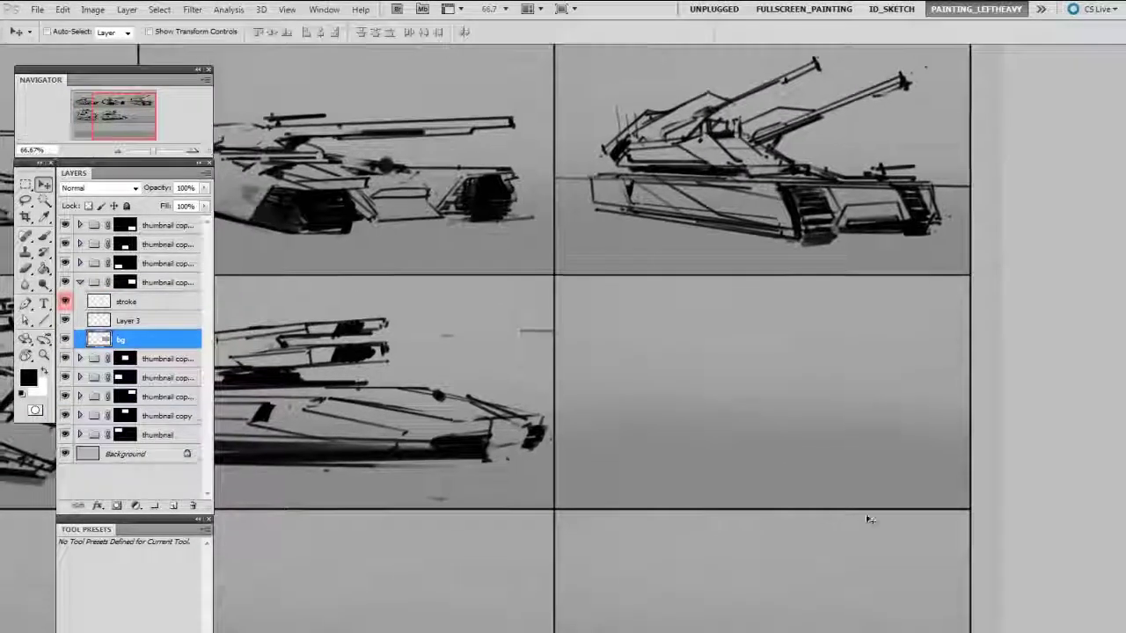
key("ctrl+shift+alt+n")
key("b")
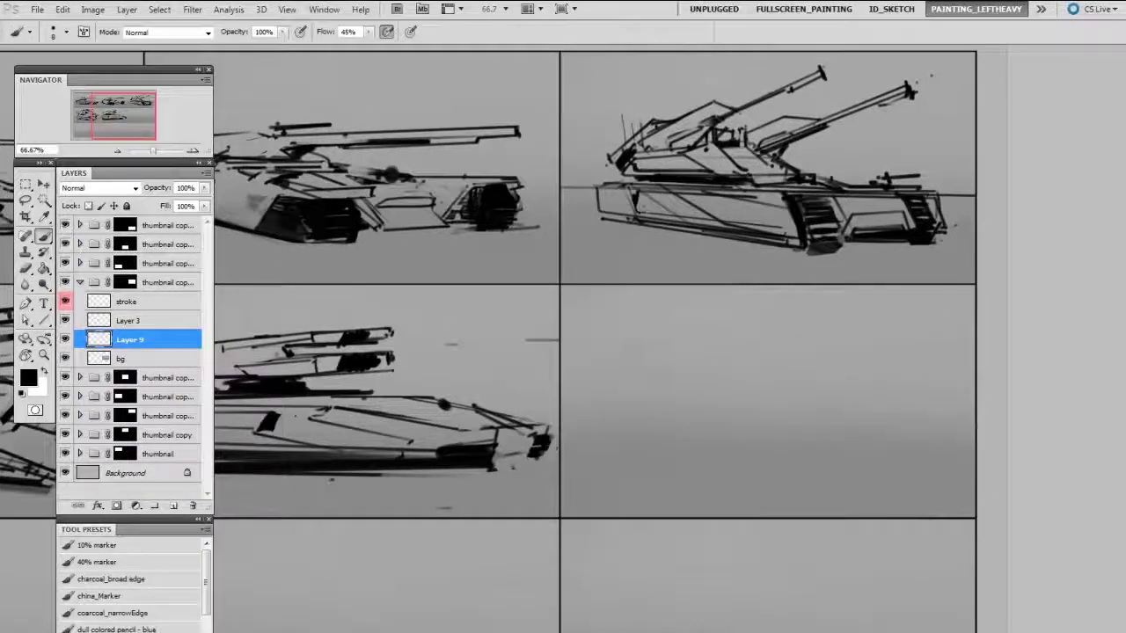
Block in the sixth tank with a long turret line, crossing hull perspective lines and slanted front leg strokes.
left_click_drag(626, 349, 887, 357)
mouse_move(837, 437)
left_mouse_down()
mouse_move(613, 406)
mouse_move(921, 410)
mouse_move(724, 421)
left_mouse_up()
left_click_drag(599, 401, 693, 390)
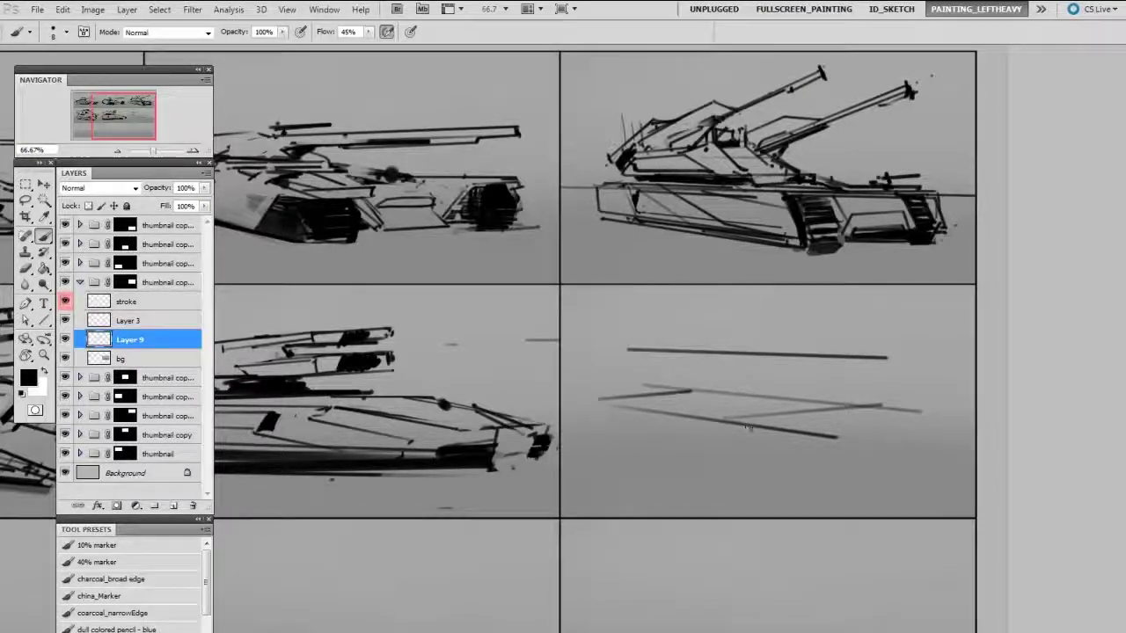
left_click_drag(743, 424, 756, 460)
left_click_drag(884, 410, 916, 465)
left_click_drag(741, 425, 774, 488)
left_click_drag(866, 408, 945, 464)
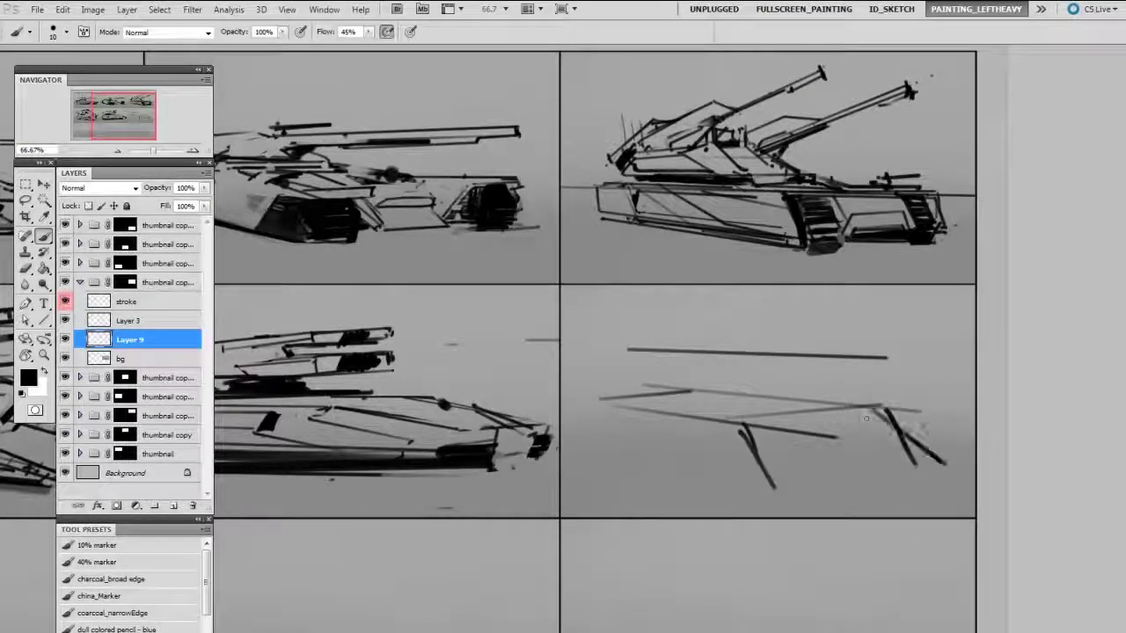
Draw a long, flat turret slab with a dark muzzle along the top line and clean up its lower edge.
key("bracketleft")
key("bracketleft")
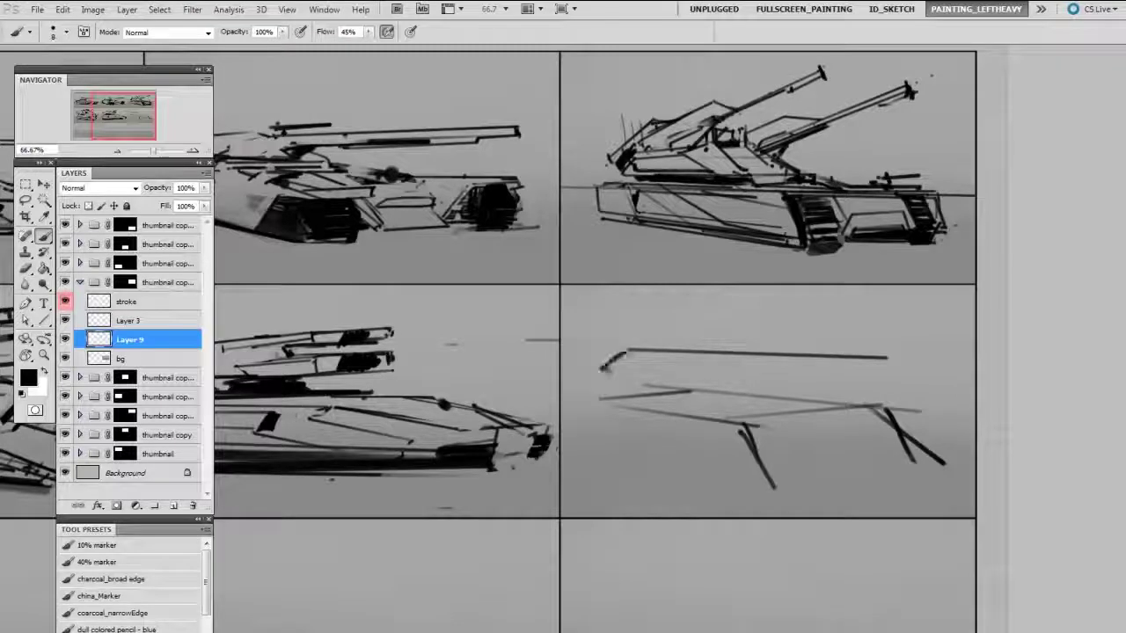
mouse_move(604, 371)
left_mouse_down()
mouse_move(779, 369)
mouse_move(766, 370)
left_mouse_up()
mouse_move(661, 354)
left_mouse_down()
mouse_move(898, 366)
mouse_move(899, 356)
mouse_move(842, 357)
left_mouse_up()
key("e")
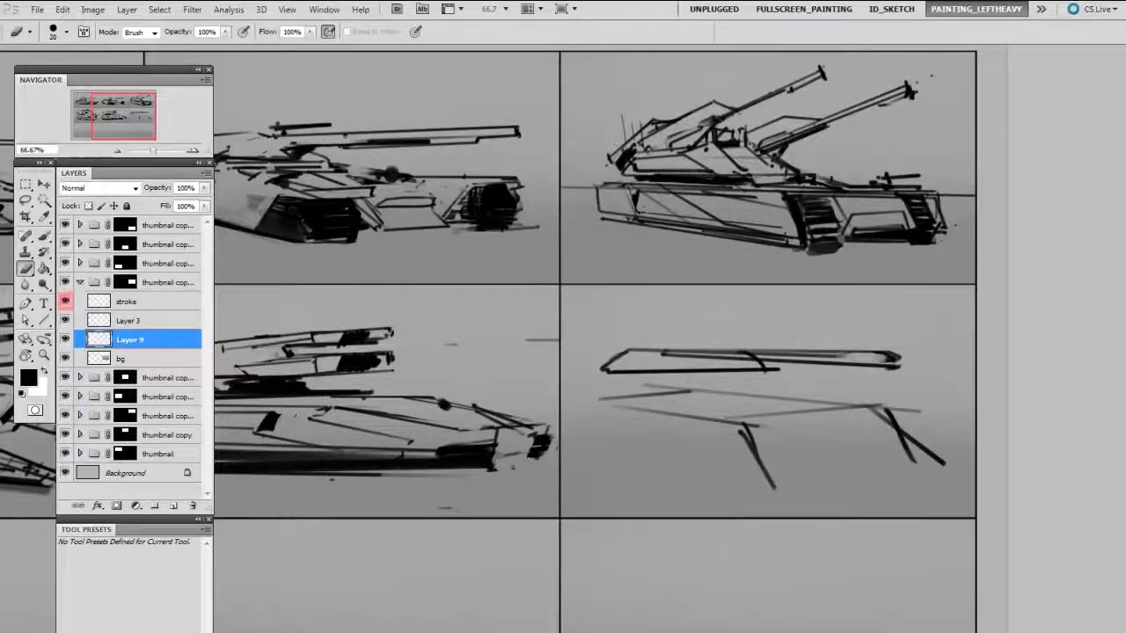
key("b")
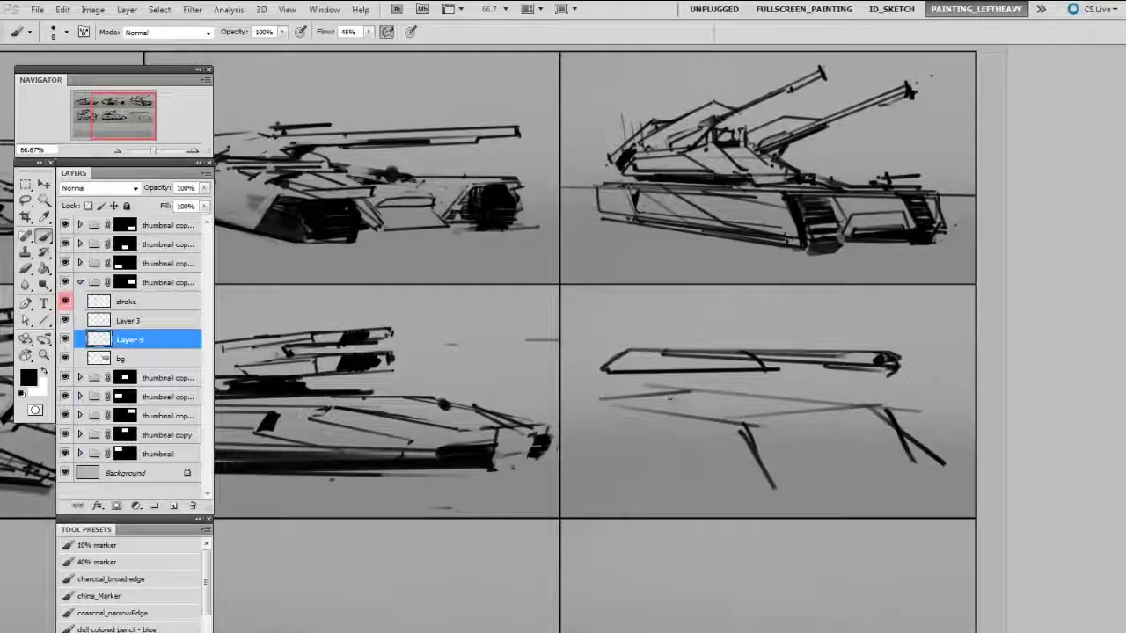
left_click_drag(600, 374, 801, 376)
key("e")
left_click_drag(638, 366, 763, 366)
left_click_drag(763, 364, 665, 356)
Sketch the hull's curved rear end and a long deck line across its top.
key("b")
left_click_drag(605, 400, 585, 429)
left_click_drag(659, 415, 809, 405)
left_click_drag(603, 401, 586, 428)
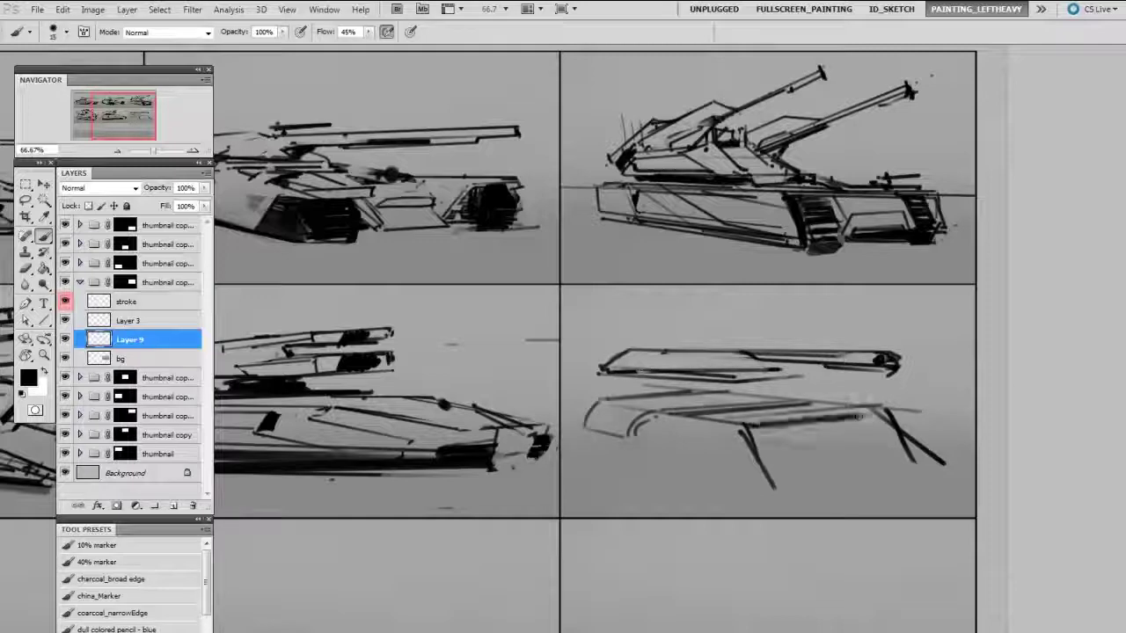
Thicken the hull's front deck edge and rear arch with a 15 px brush, and erase the overshooting line at the front corner.
key("bracketright")
key("bracketright")
key("bracketright")
left_click_drag(742, 429, 860, 416)
left_click_drag(658, 414, 630, 436)
key("e")
left_click_drag(882, 404, 921, 412)
Draw long sloping front plate lines, erase the old front leg stroke, and scale the whole sketch down slightly.
key("b")
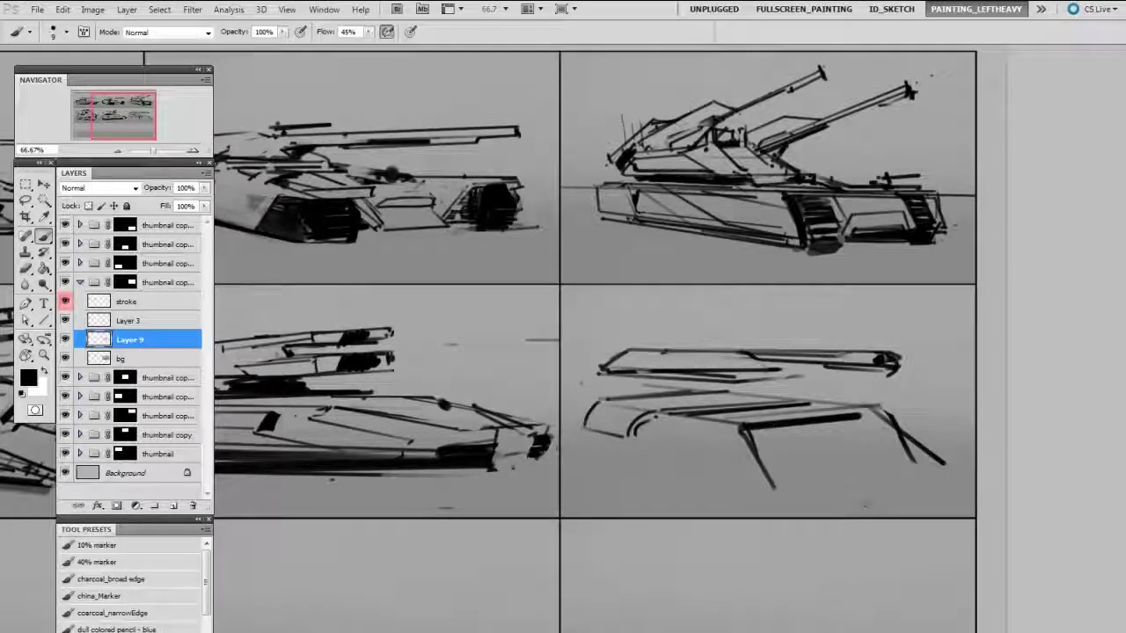
left_click_drag(774, 427, 842, 498)
left_click_drag(731, 436, 797, 505)
mouse_move(840, 422)
left_mouse_down()
mouse_move(934, 484)
mouse_move(967, 466)
mouse_move(937, 468)
mouse_move(968, 466)
left_mouse_up()
key("e")
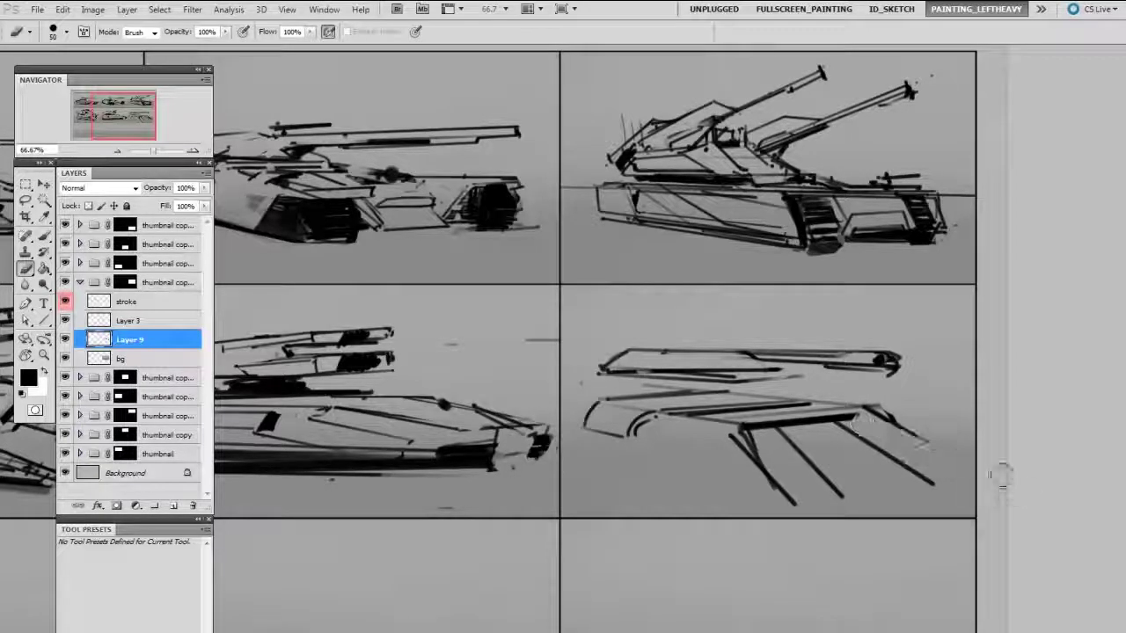
key("ctrl+t")
mouse_move(978, 513)
left_mouse_down()
mouse_move(980, 493)
mouse_move(1020, 479)
mouse_move(947, 472)
left_mouse_up()
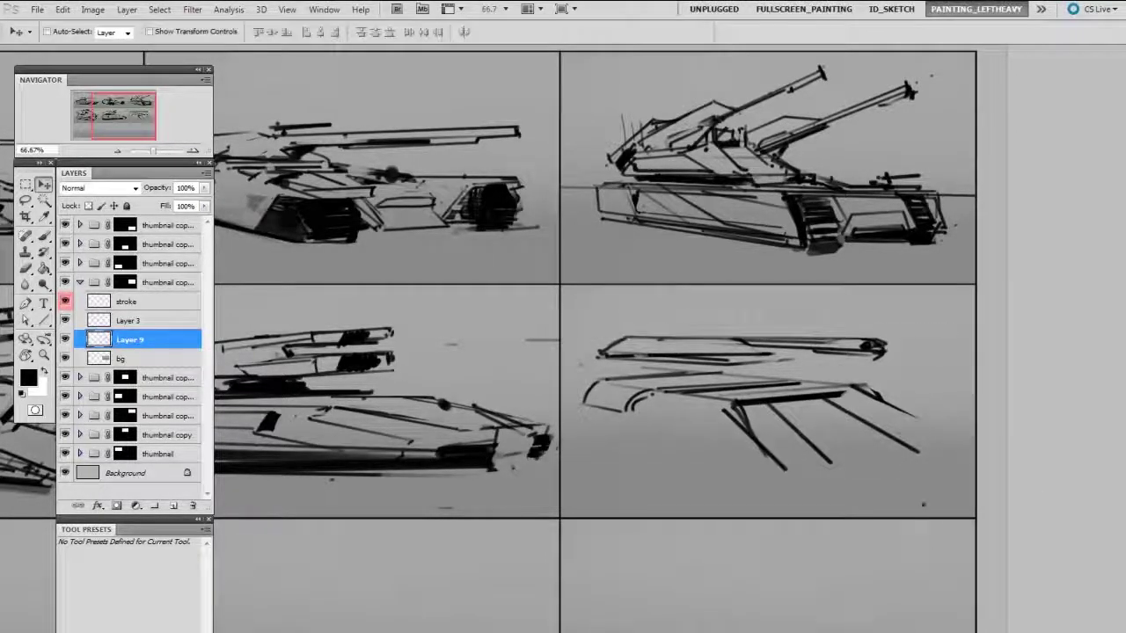
Draw the hull's long lower side edge running down to the front and the far front corner line.
key("b")
left_click_drag(586, 414, 807, 485)
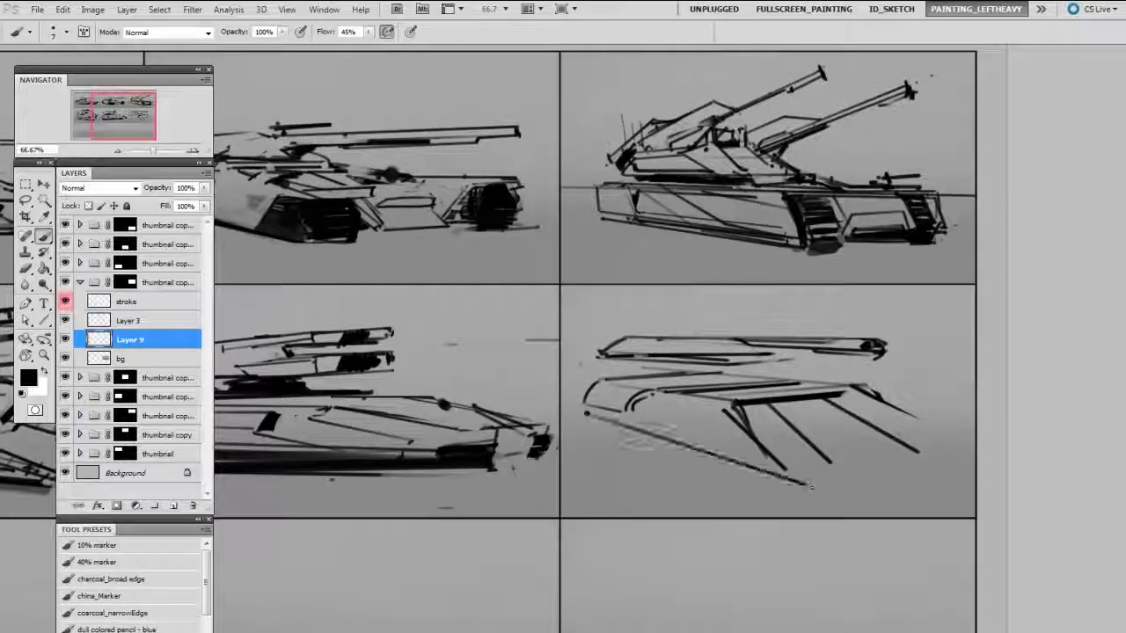
left_click_drag(675, 442, 809, 487)
left_click_drag(857, 438, 963, 471)
key("e")
key("b")
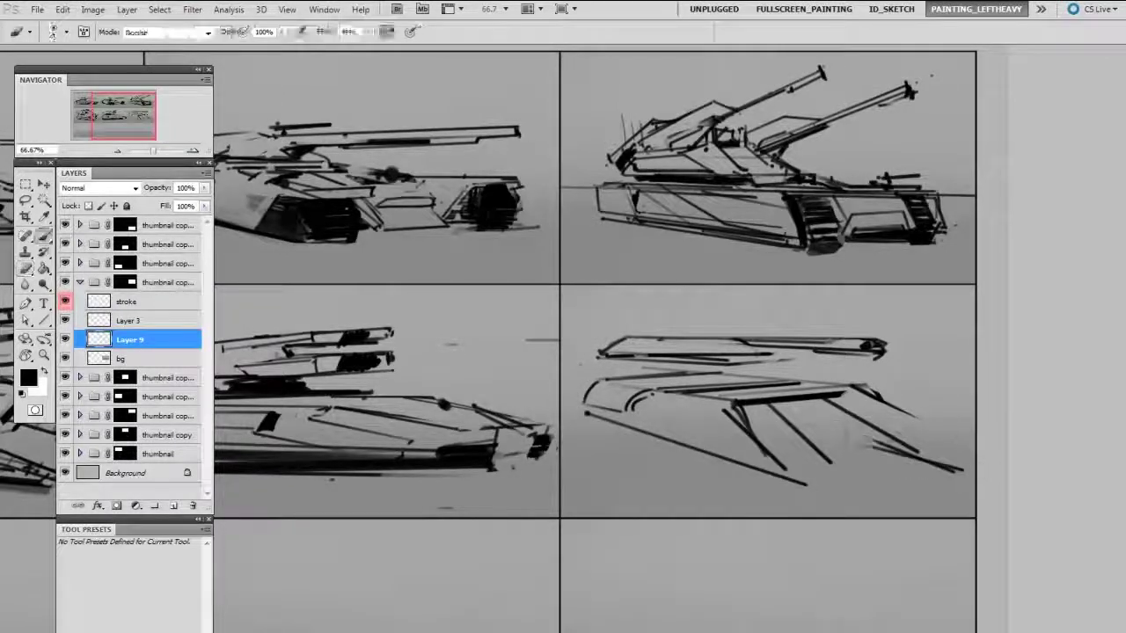
Close the sloping front plates with a notched front edge and far side line, erasing the overlapping strokes.
left_click_drag(780, 462, 970, 435)
mouse_move(853, 387)
left_mouse_down()
mouse_move(970, 435)
mouse_move(906, 454)
left_mouse_up()
key("e")
mouse_move(900, 443)
left_mouse_down()
mouse_move(820, 443)
mouse_move(873, 431)
left_mouse_up()
key("b")
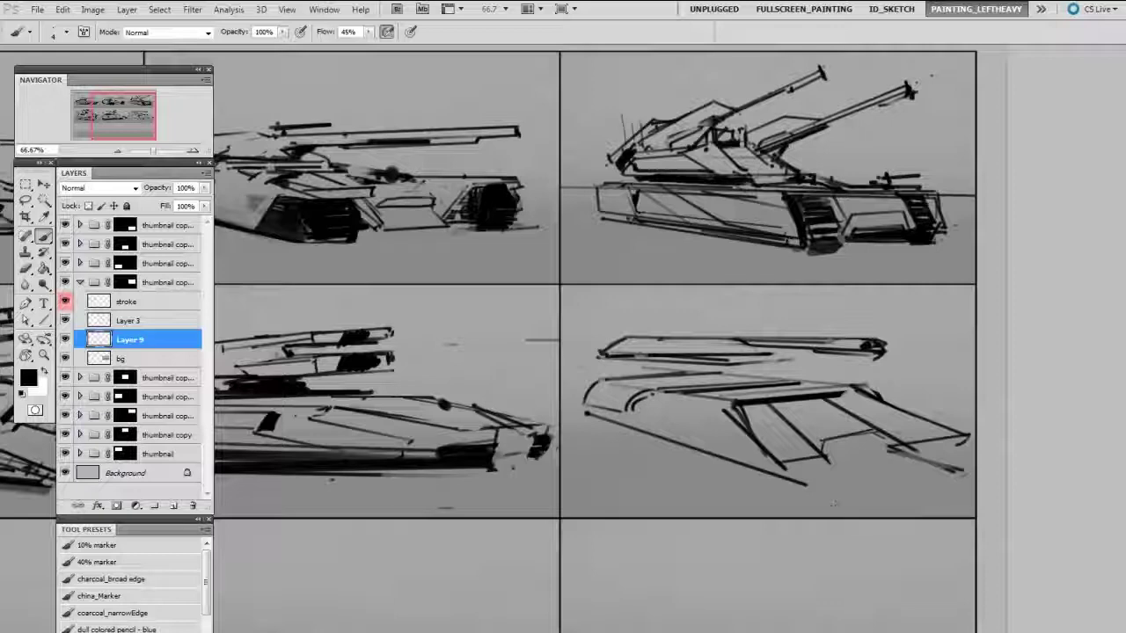
Narrow the sixth tank sketch slightly with Free Transform so it fits within its frame.
left_click_drag(854, 493, 901, 500)
key("bracketright")
key("bracketright")
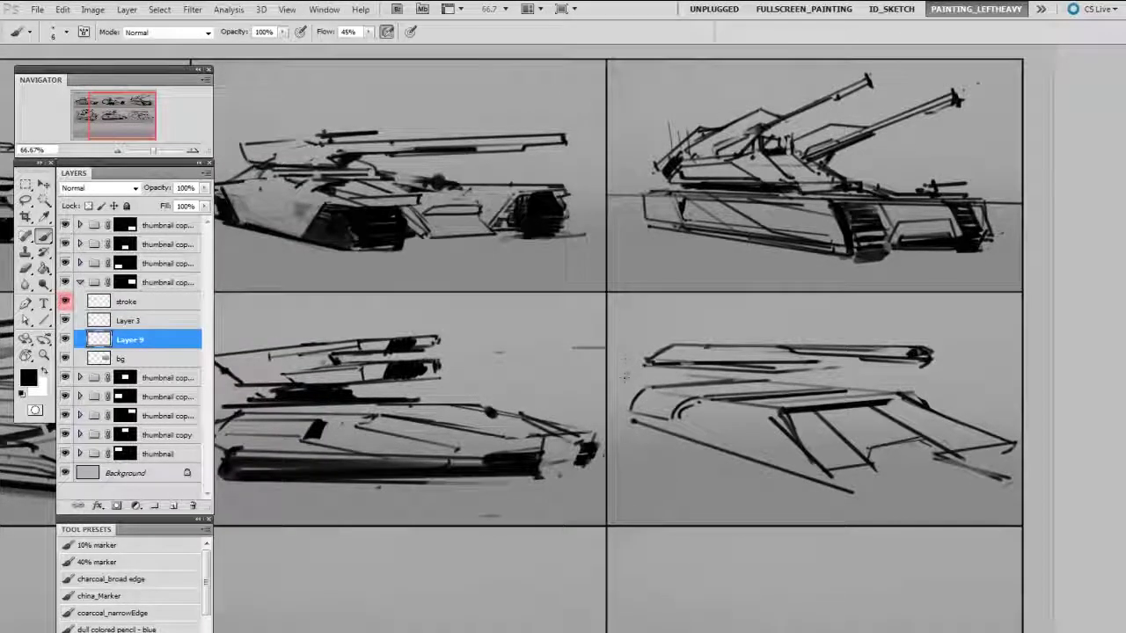
left_click_drag(614, 371, 638, 386)
key("ctrl+t")
left_click_drag(1023, 497, 999, 488)
key("Return")
Erase the flat turret slab above the hull and touch up the hull's deck lines.
key("b")
mouse_move(663, 336)
left_mouse_down()
mouse_move(632, 376)
mouse_move(801, 400)
left_mouse_up()
key("e")
mouse_move(923, 363)
left_mouse_down()
mouse_move(673, 369)
mouse_move(922, 362)
left_mouse_up()
Outline a new turret with a slanted rear edge, a long flat top line and an extended front.
key("b")
left_click_drag(700, 360, 687, 385)
mouse_move(701, 362)
left_mouse_down()
mouse_move(831, 357)
mouse_move(723, 364)
left_mouse_up()
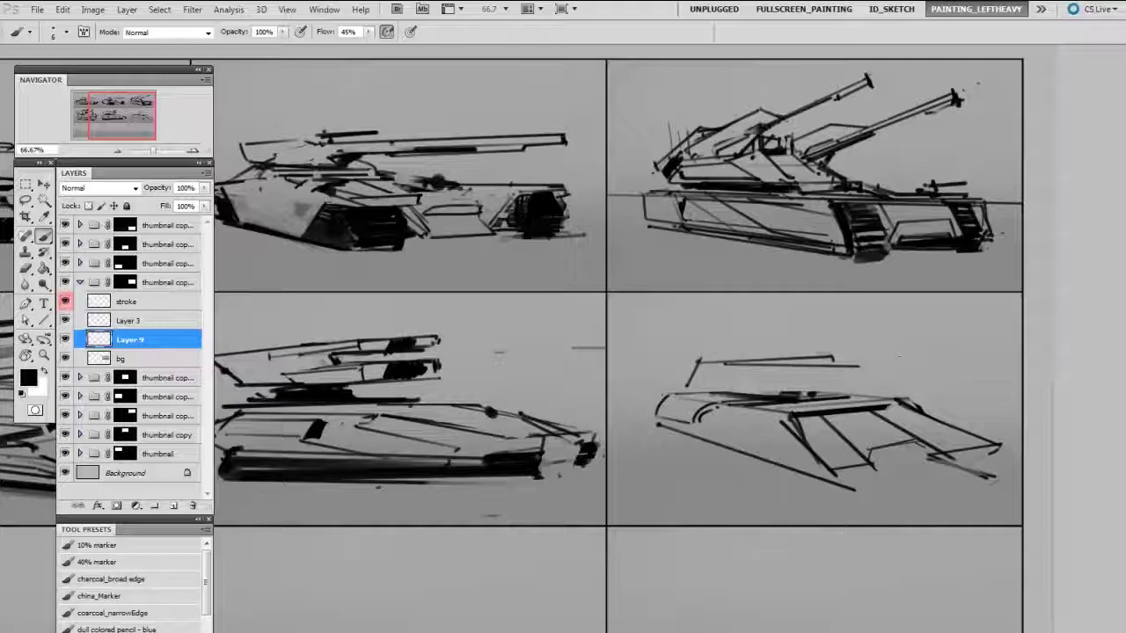
left_click_drag(848, 356, 925, 356)
left_click_drag(922, 357, 857, 366)
Draw two raised barrel guide lines above the sixth tank's turret and redraw a shorter boxed turret front, erasing the excess strokes.
left_click_drag(695, 358, 812, 324)
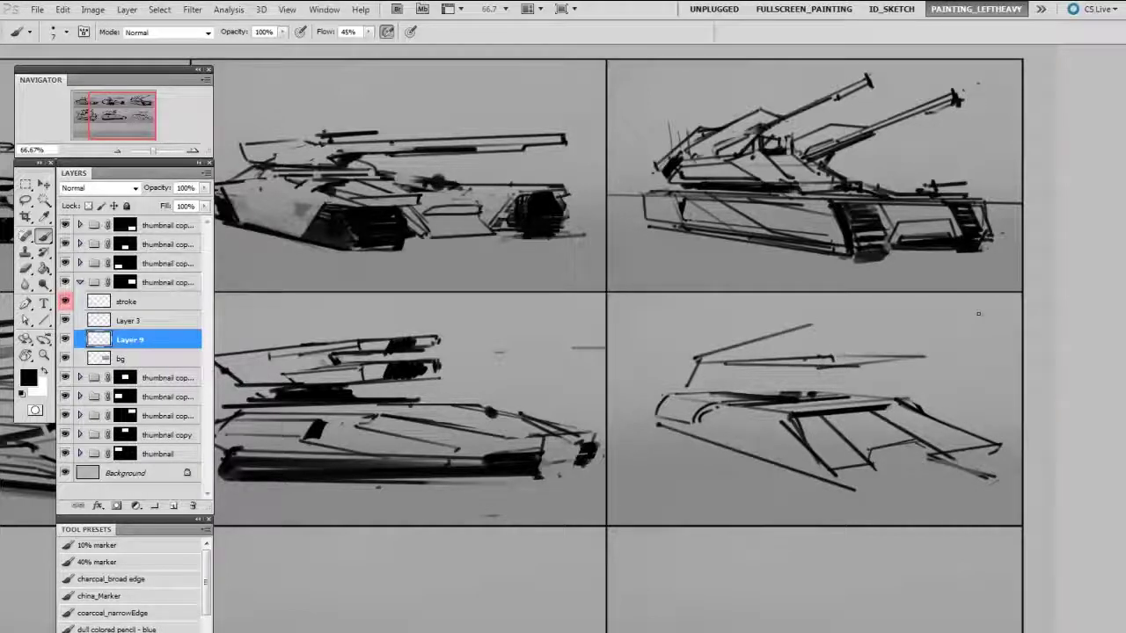
left_click_drag(985, 310, 813, 357)
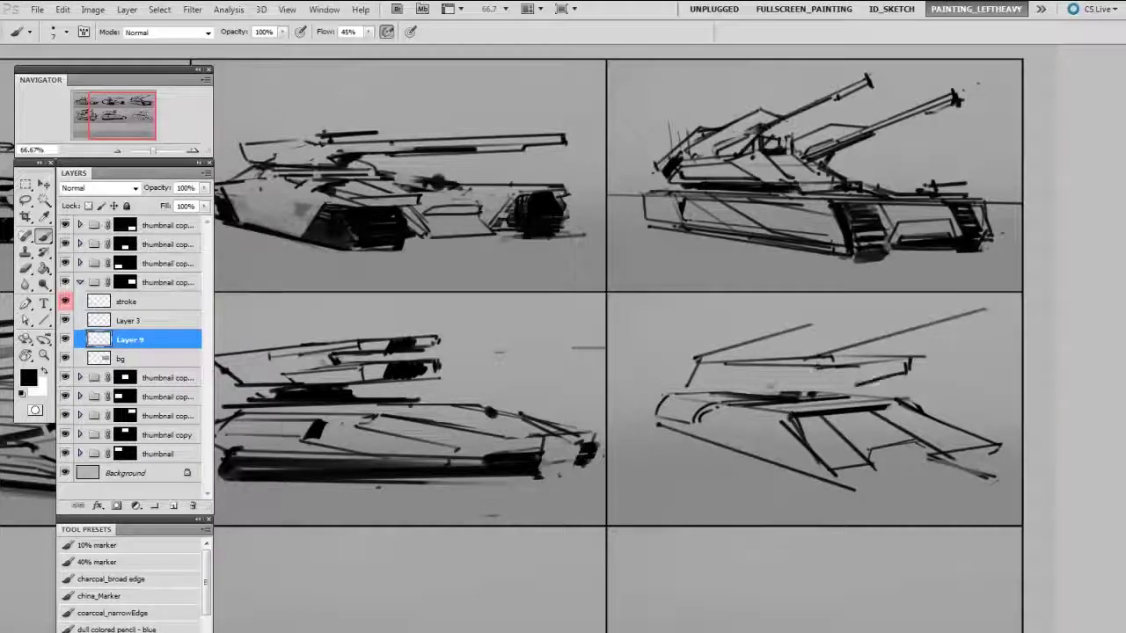
left_click_drag(879, 380, 765, 387)
key("e")
left_click_drag(919, 355, 890, 378)
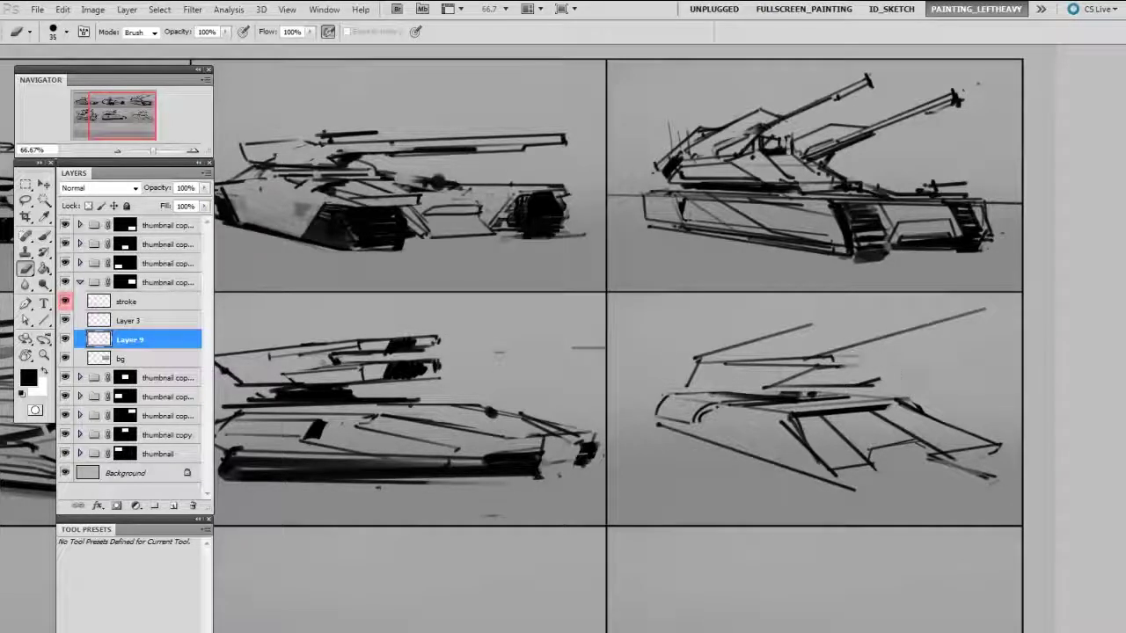
key("b")
mouse_move(814, 366)
left_mouse_down()
mouse_move(878, 368)
mouse_move(876, 383)
left_mouse_up()
left_click_drag(776, 363, 877, 360)
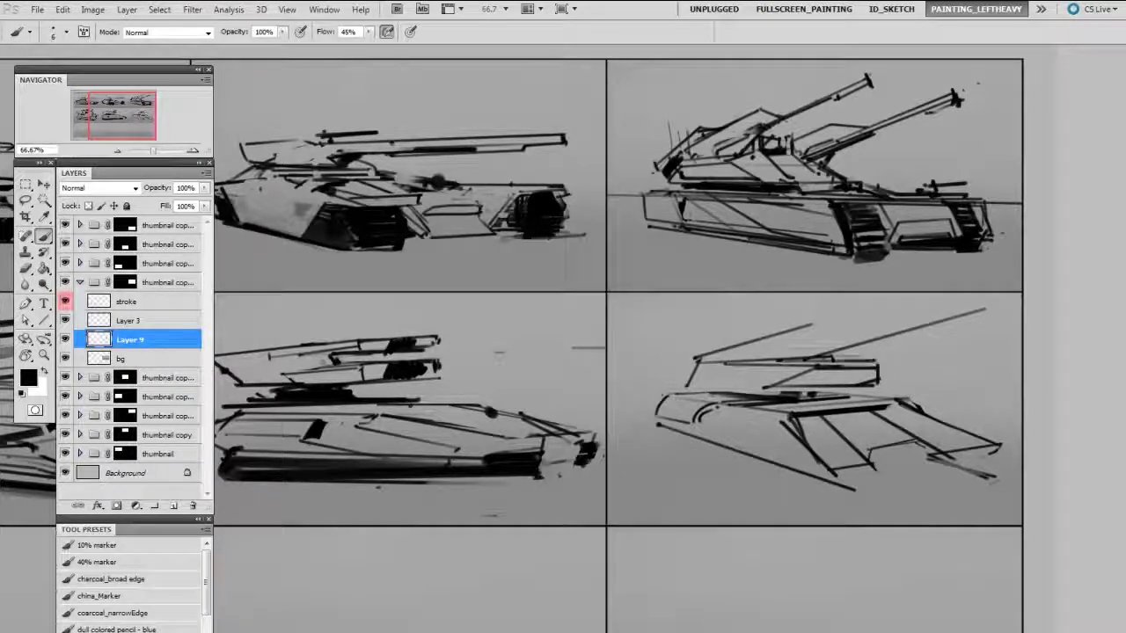
Darken the turret ring between the turret and the hull deck, adding small rounded marks and trimming them with the Eraser.
left_click_drag(776, 400, 829, 392)
left_click(747, 393)
left_click(726, 392)
left_click(706, 391)
key("e")
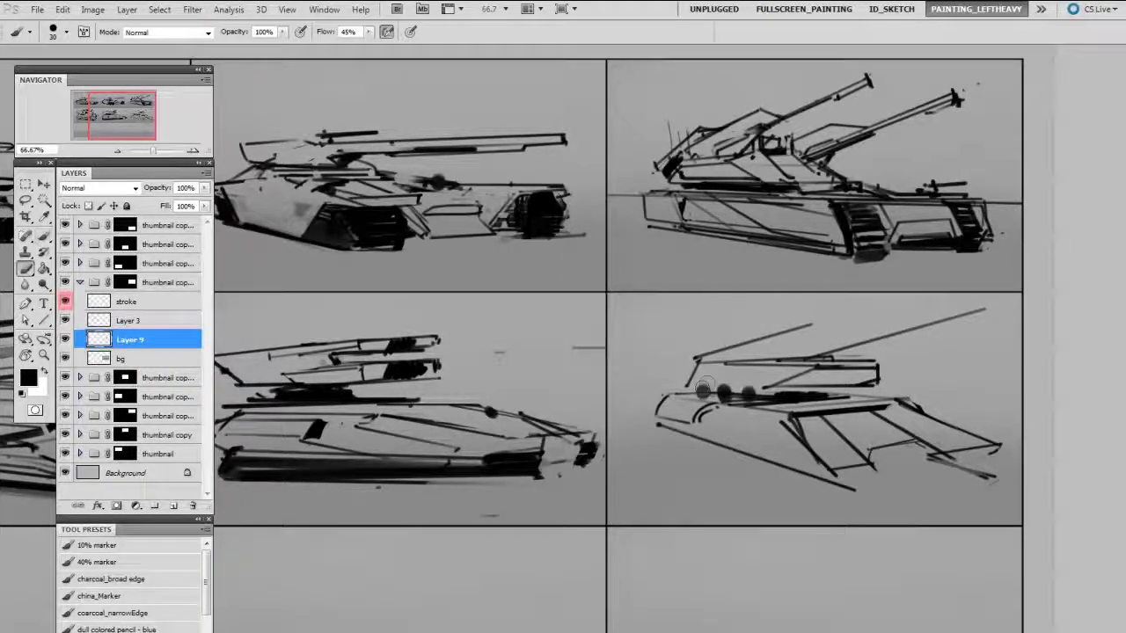
left_click_drag(696, 386, 767, 384)
key("b")
key("e")
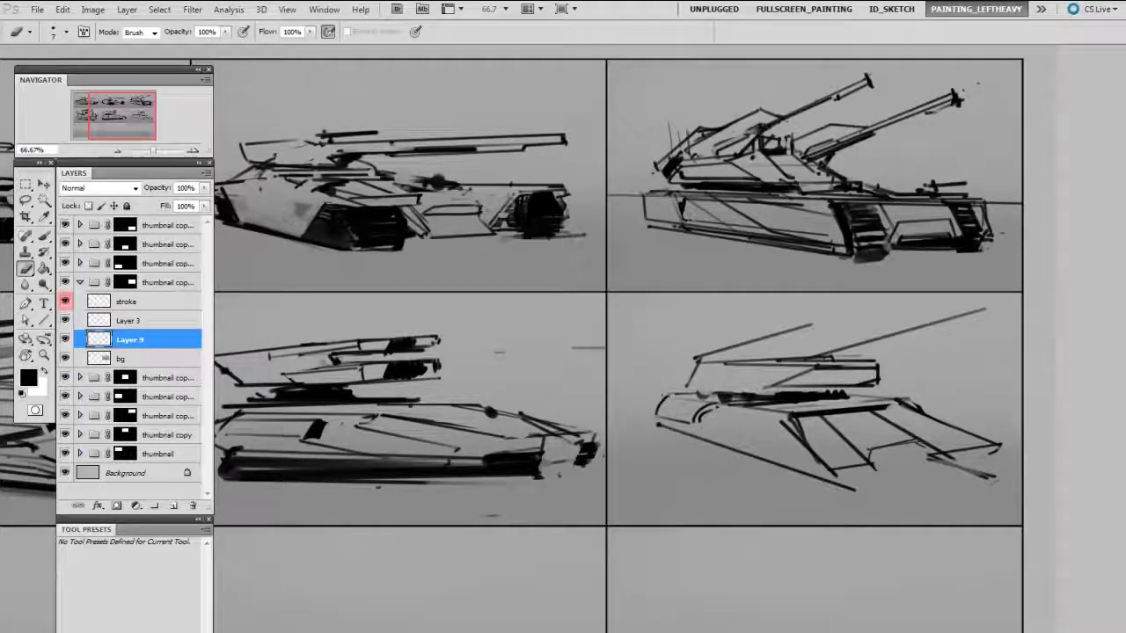
Redraw the lower edges of the hull's front plates as flatter, heavier lines and erase the overlapping strokes.
left_click_drag(934, 453, 986, 450)
key("b")
left_click_drag(818, 468, 876, 470)
left_click_drag(939, 455, 1000, 448)
key("e")
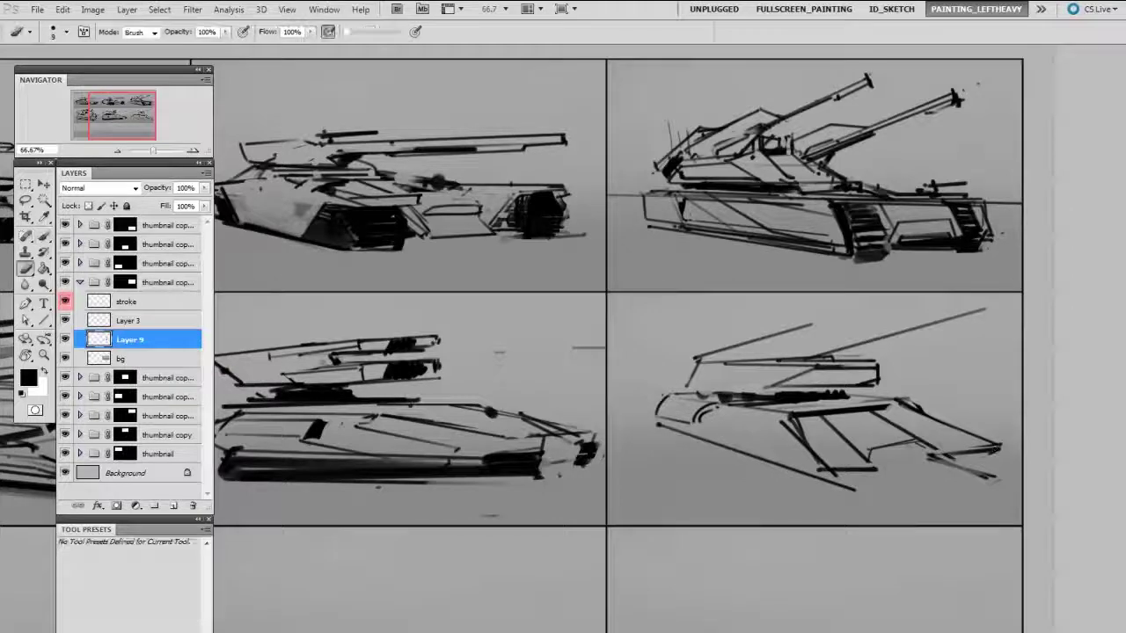
left_click_drag(876, 446, 924, 449)
key("b")
Erase the hull's long lower side line and replace it with parallel lines for a lower side skirt.
key("e")
key("bracketright")
key("bracketright")
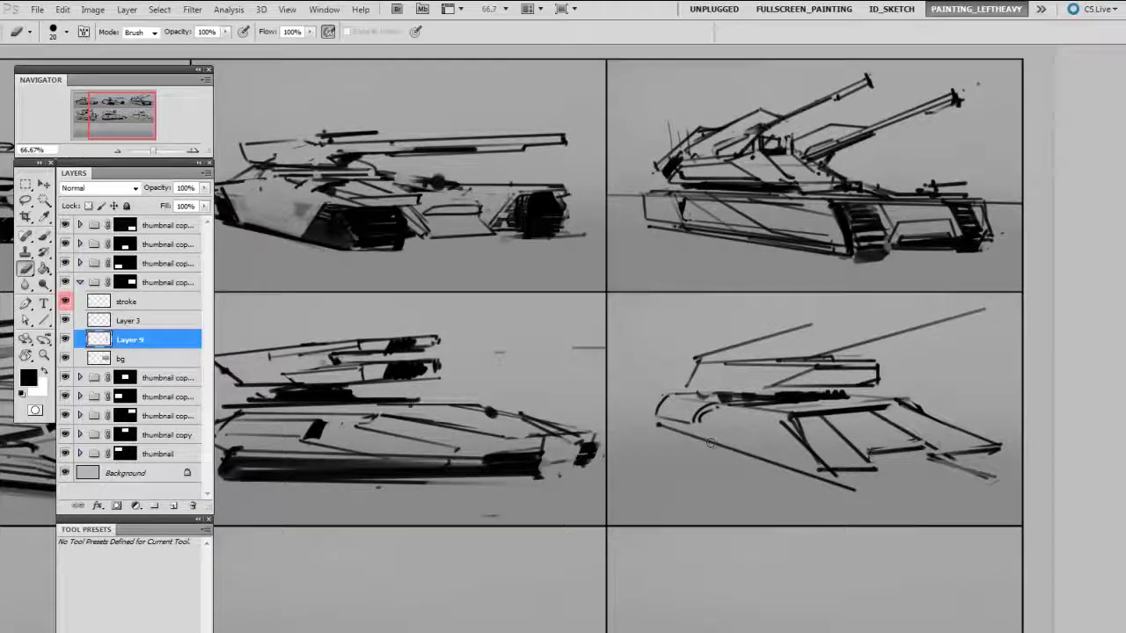
left_click_drag(675, 431, 811, 475)
key("b")
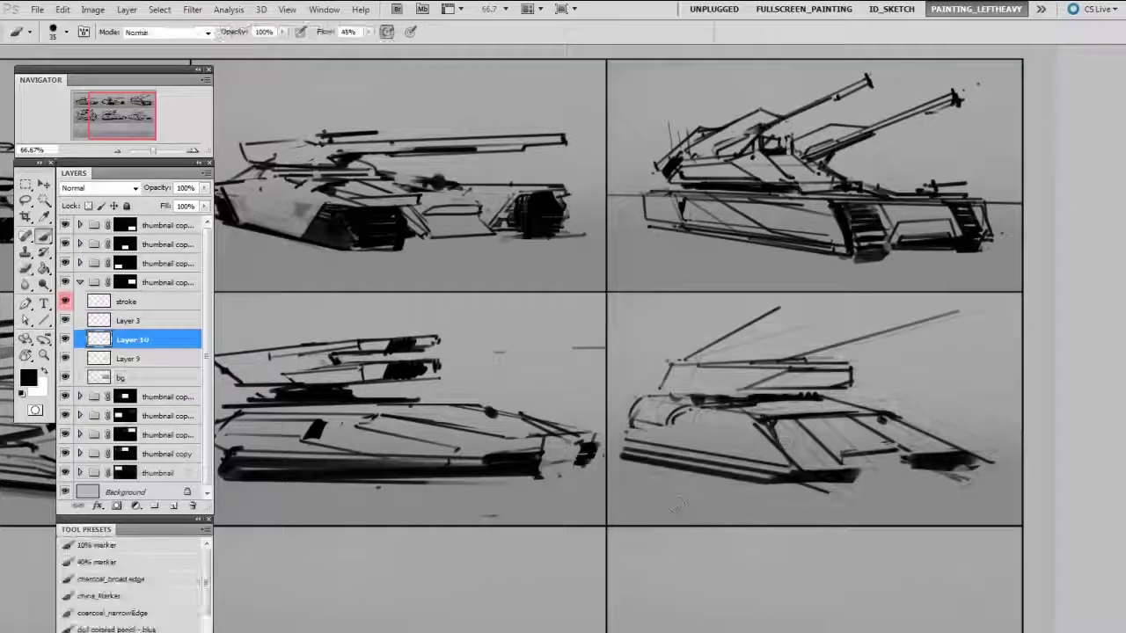
Block in the two front track ends with solid black and trim their edges with the Eraser.
mouse_move(784, 446)
left_mouse_down()
mouse_move(973, 442)
mouse_move(851, 464)
mouse_move(785, 443)
left_mouse_up()
key("e")
left_click_drag(910, 434, 971, 438)
key("bracketleft")
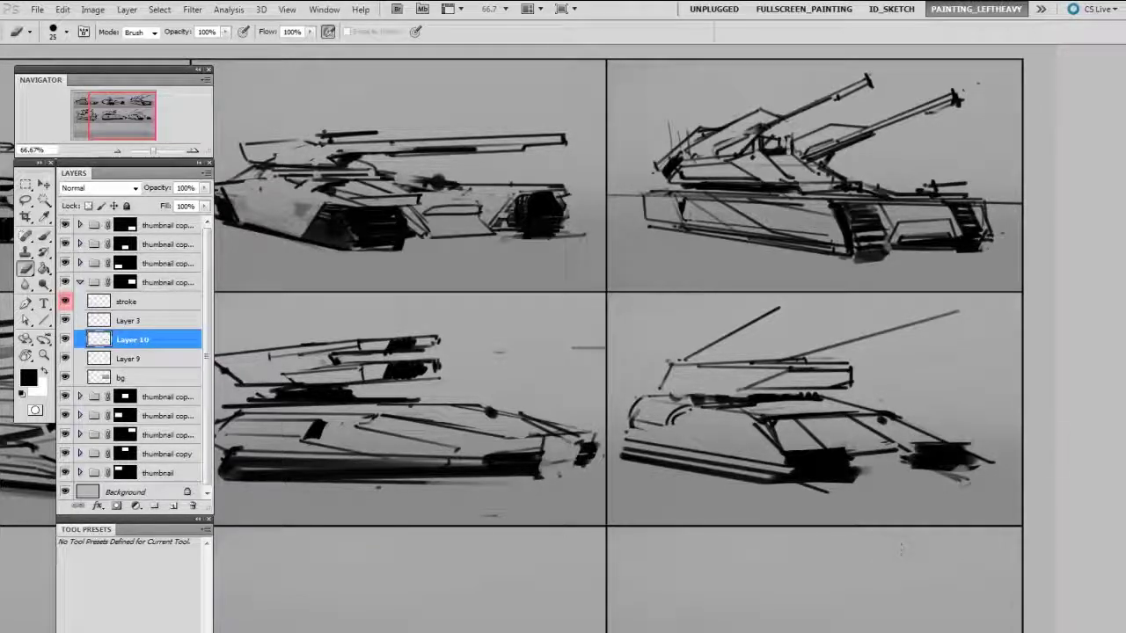
Shade the lower side skirt as a dark band along the hull and erase the excess beneath it.
key("b")
mouse_move(626, 443)
left_mouse_down()
mouse_move(792, 473)
mouse_move(640, 454)
mouse_move(790, 473)
mouse_move(688, 469)
mouse_move(774, 459)
left_mouse_up()
key("e")
left_click_drag(626, 457, 855, 479)
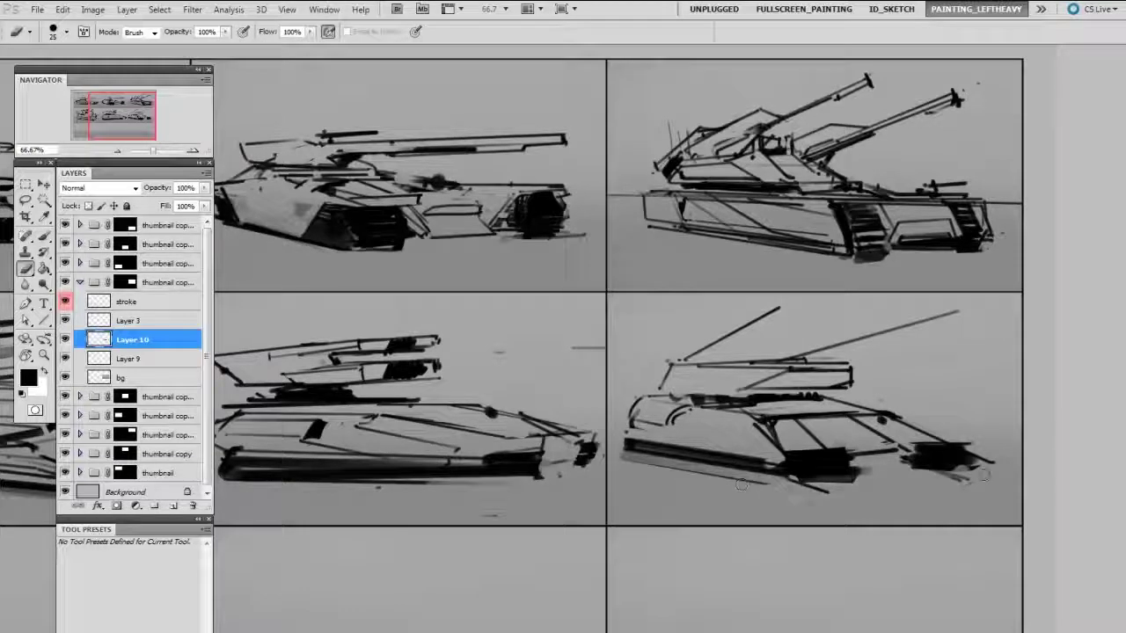
Merge the shading layer into Layer 9 and reshape the sixth tank with Free Transform.
key("v")
key("ctrl+e")
key("ctrl+t")
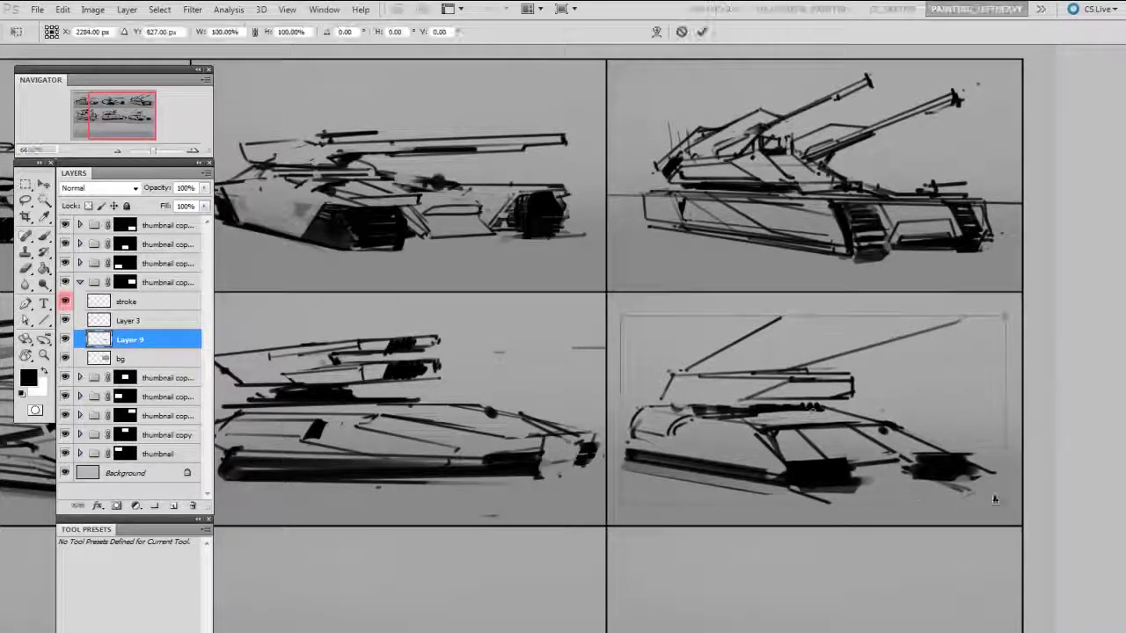
mouse_move(999, 504)
left_mouse_down()
mouse_move(932, 498)
mouse_move(985, 528)
left_mouse_up()
key("Return")
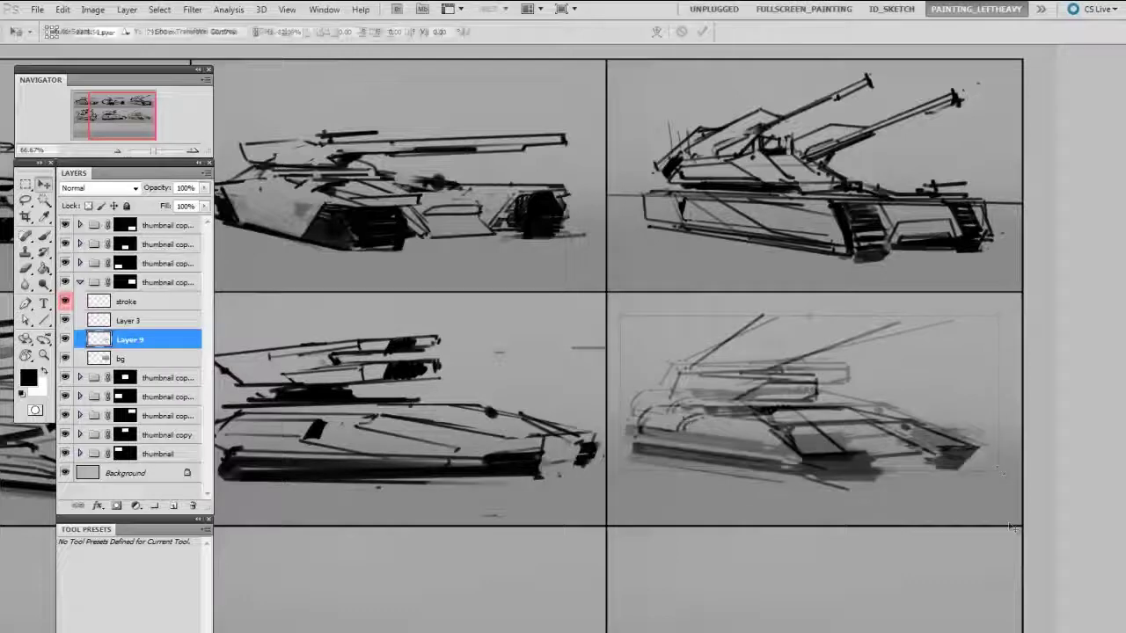
Rework the hull's rear into an overhanging edge above the tracks and erase the stray line below the side.
key("e")
left_click_drag(656, 426, 682, 426)
key("b")
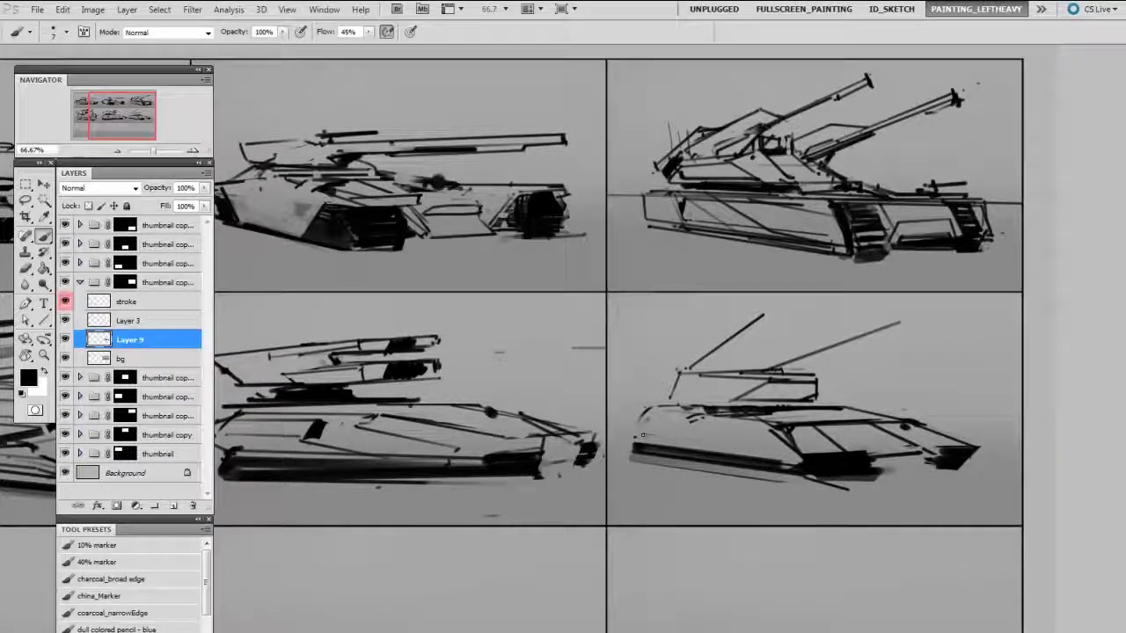
mouse_move(616, 409)
left_mouse_down()
mouse_move(693, 408)
mouse_move(642, 457)
mouse_move(862, 488)
left_mouse_up()
key("e")
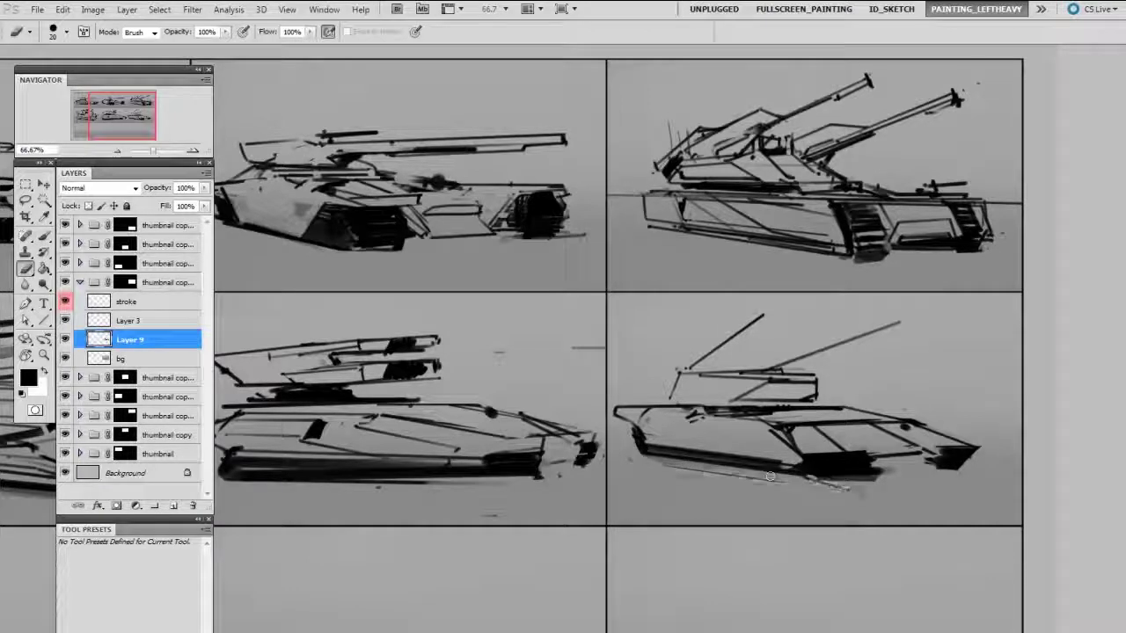
mouse_move(656, 462)
left_mouse_down()
mouse_move(895, 482)
mouse_move(861, 477)
left_mouse_up()
Redraw the front plate between the tracks with a higher notched edge and erase the old lower lines.
key("b")
mouse_move(822, 435)
left_mouse_down()
mouse_move(844, 442)
mouse_move(826, 449)
mouse_move(935, 437)
left_mouse_up()
left_click_drag(940, 438, 947, 449)
key("e")
left_click_drag(865, 455, 936, 453)
key("b")
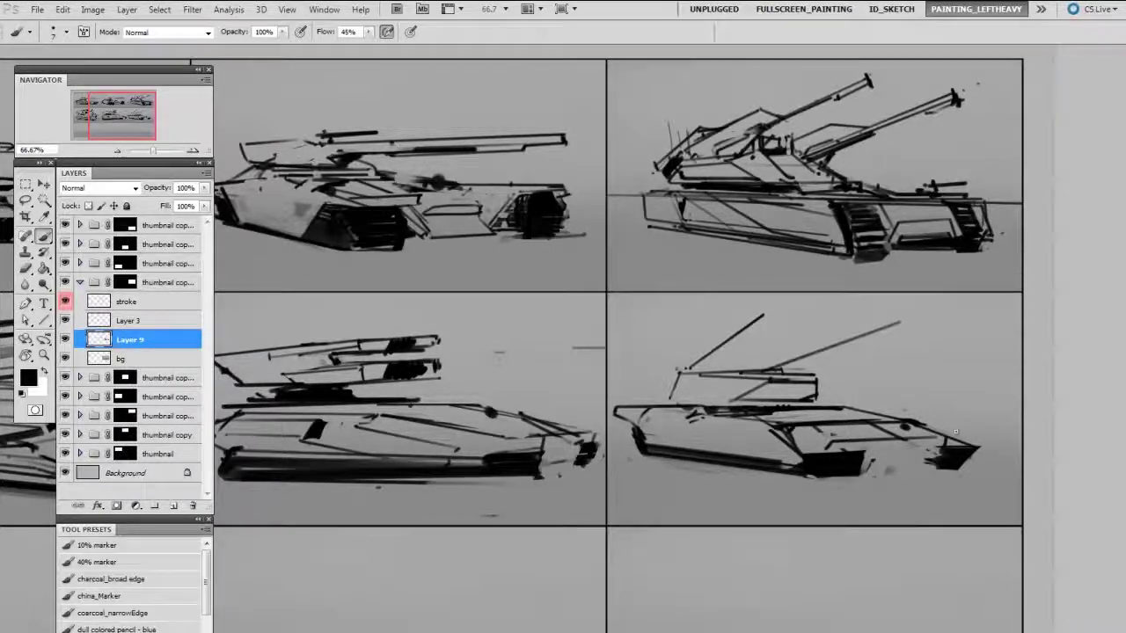
left_click_drag(835, 432, 968, 434)
Build up the turret's two raised guns over the guide lines and outline the far barrel's upper edge.
key("e")
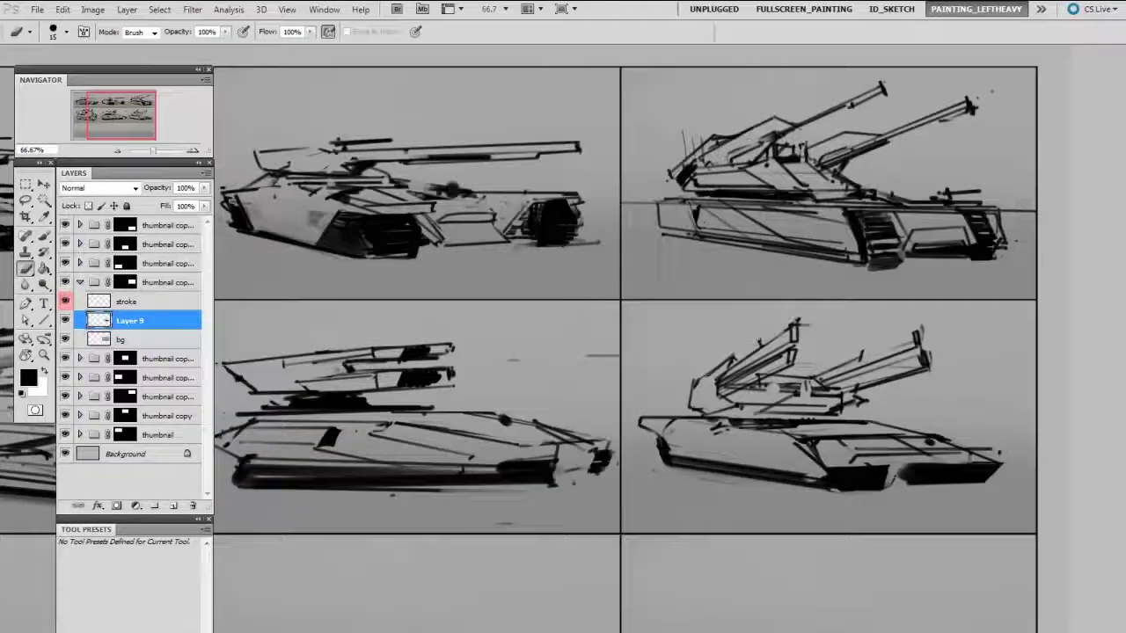
key("b")
key("e")
key("b")
mouse_move(830, 378)
left_mouse_down()
mouse_move(913, 345)
mouse_move(921, 329)
left_mouse_up()
Clean up the lines inside the turret body and fill its lower front recess with black.
key("e")
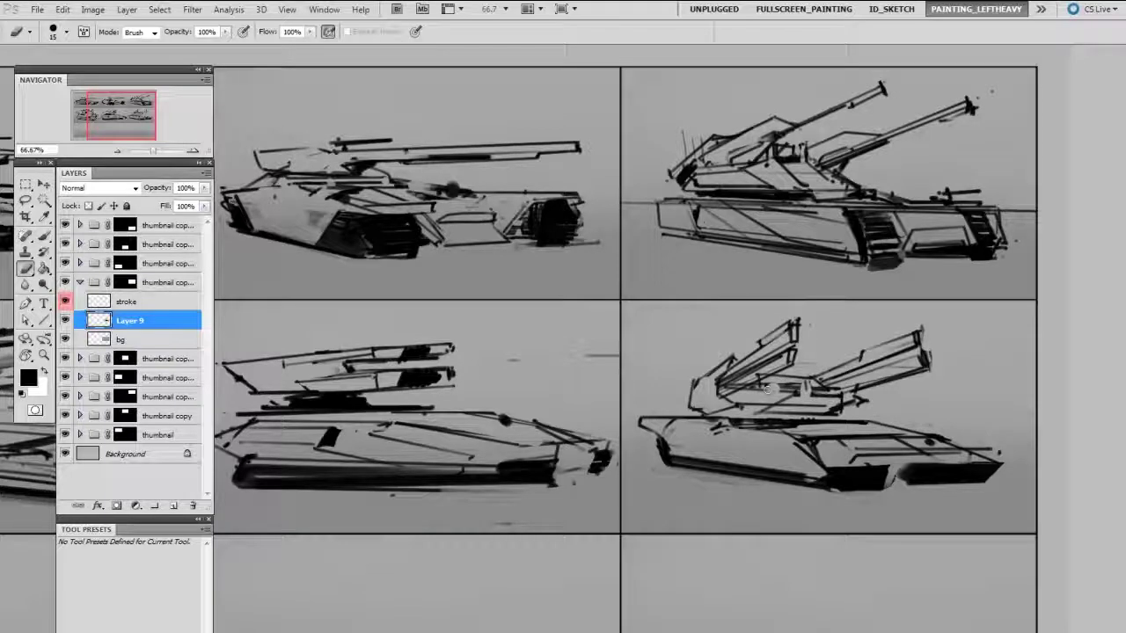
key("b")
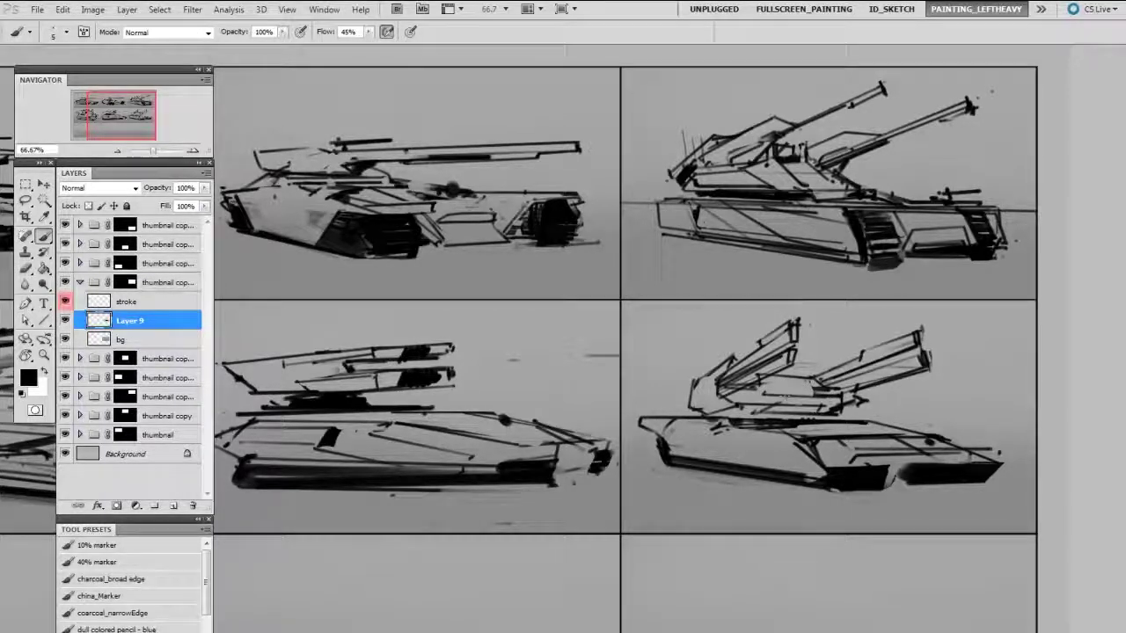
left_click_drag(799, 399, 754, 412)
key("e")
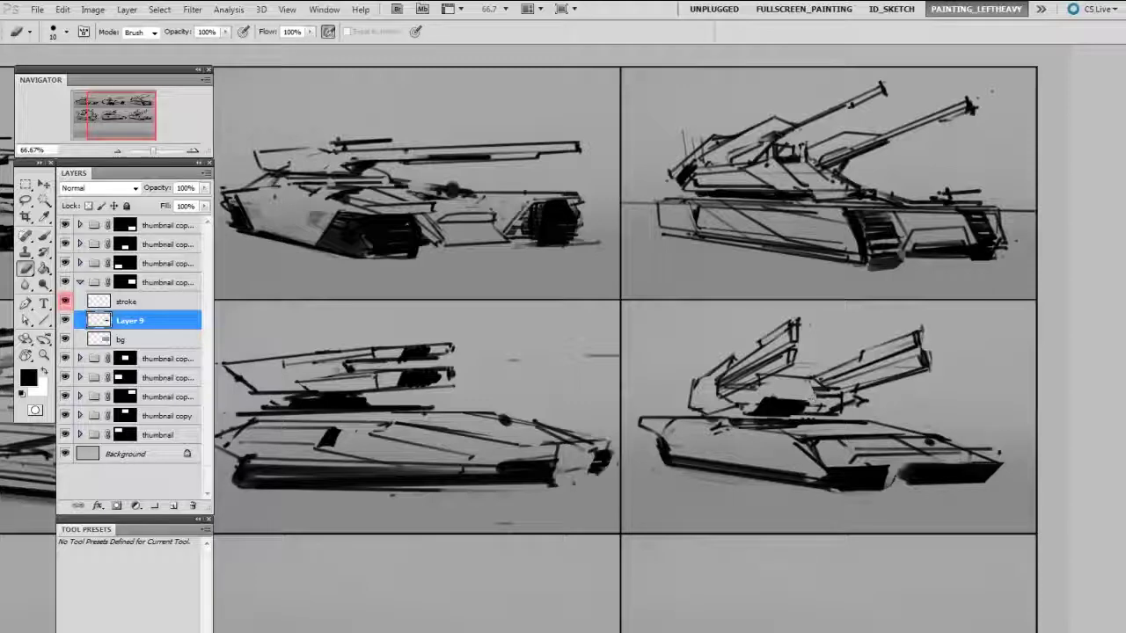
Strengthen the line along the turret's base and erase the dark ring strokes on the hull deck below it.
key("b")
left_click_drag(840, 413, 717, 419)
key("e")
key("bracketleft")
key("bracketleft")
left_click_drag(798, 426, 722, 423)
key("b")
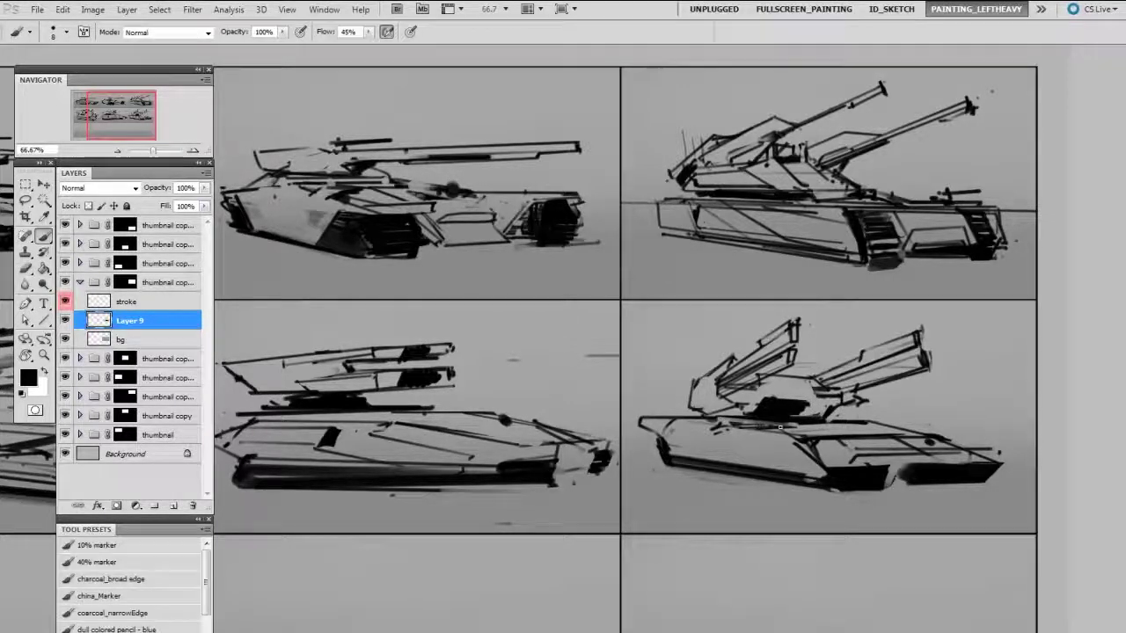
key("e")
mouse_move(799, 426)
left_mouse_down()
mouse_move(714, 428)
mouse_move(762, 424)
left_mouse_up()
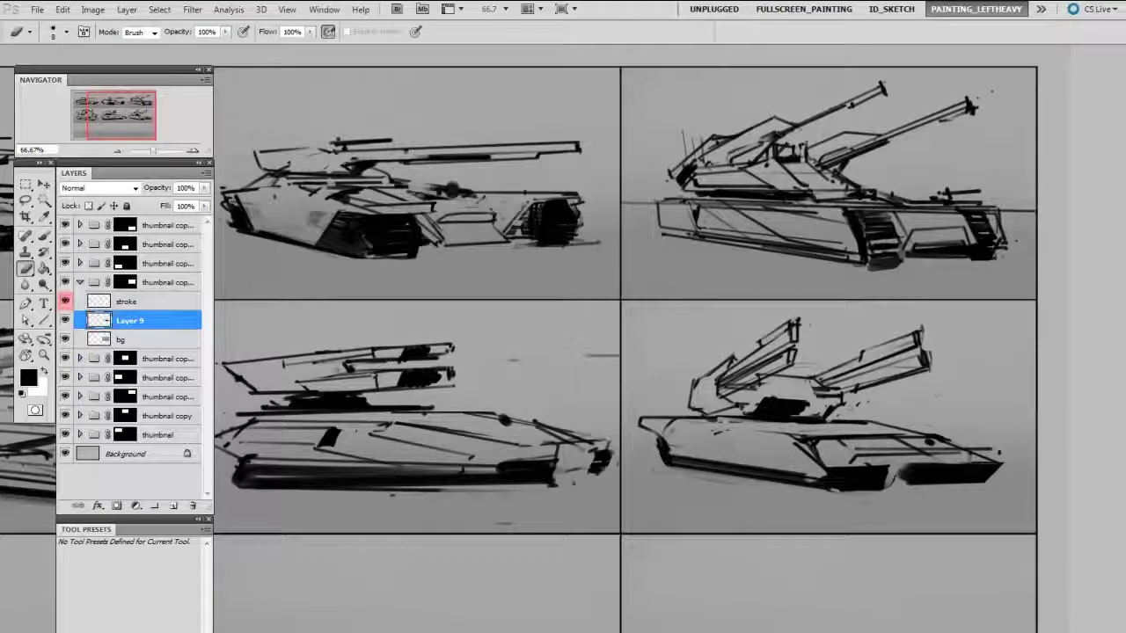
Rotate the sixth tank slightly counterclockwise twice with Free Transform and reposition it within its frame.
key("v")
left_click_drag(935, 544, 935, 550)
key("ctrl+t")
left_click_drag(1063, 614, 1068, 608)
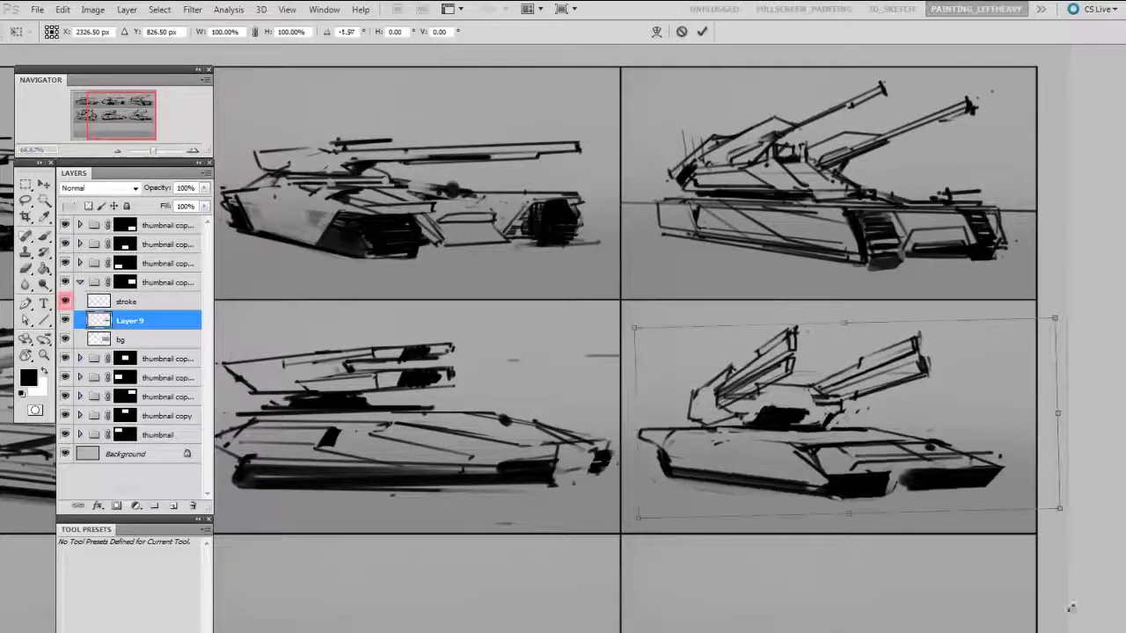
key("Return")
left_click_drag(959, 598, 949, 596)
key("ctrl+t")
left_click_drag(1056, 607, 1059, 600)
key("Return")
left_click_drag(970, 617, 964, 623)
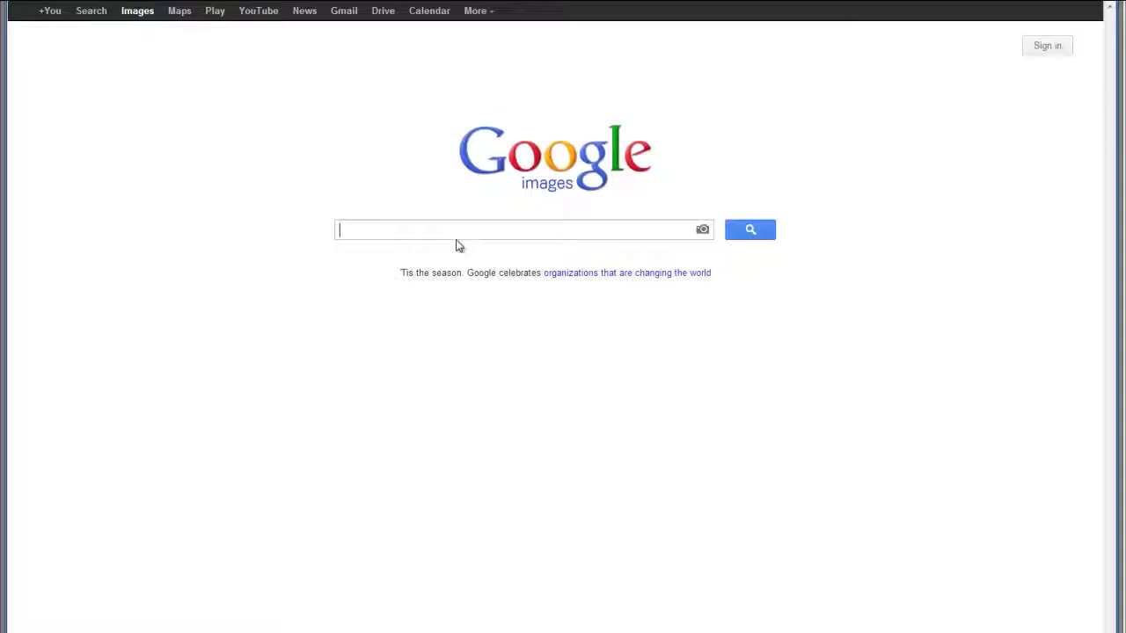
Switch to Google Images, search for "m1 abrams tank" and browse the reference photos.
type("M1 Abrams")
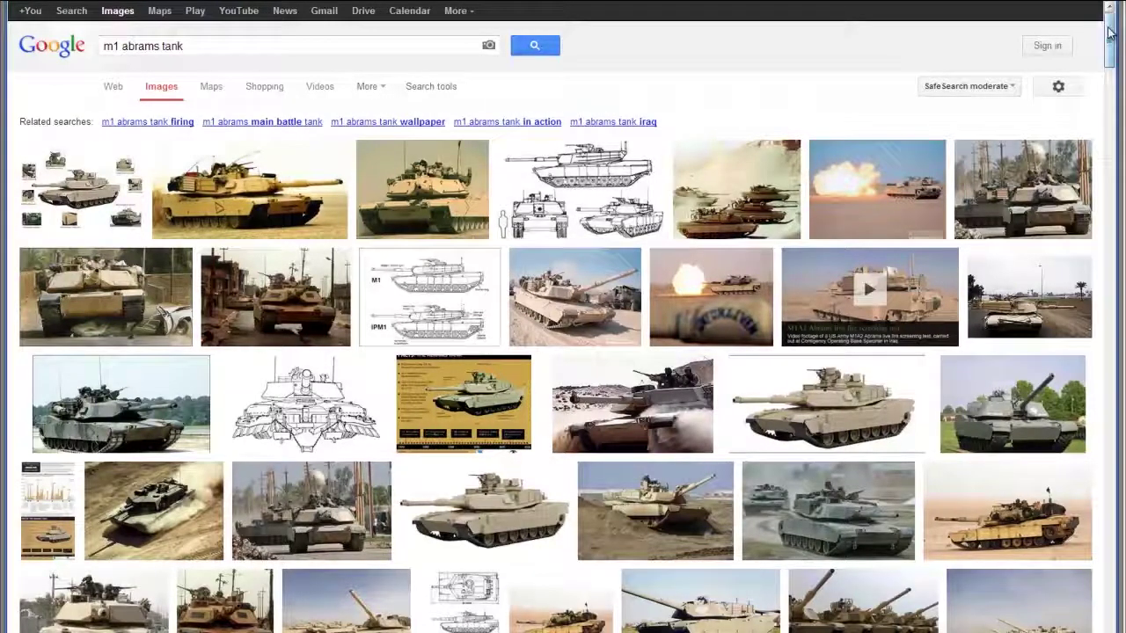
scroll(1109, 34, "down", 4)
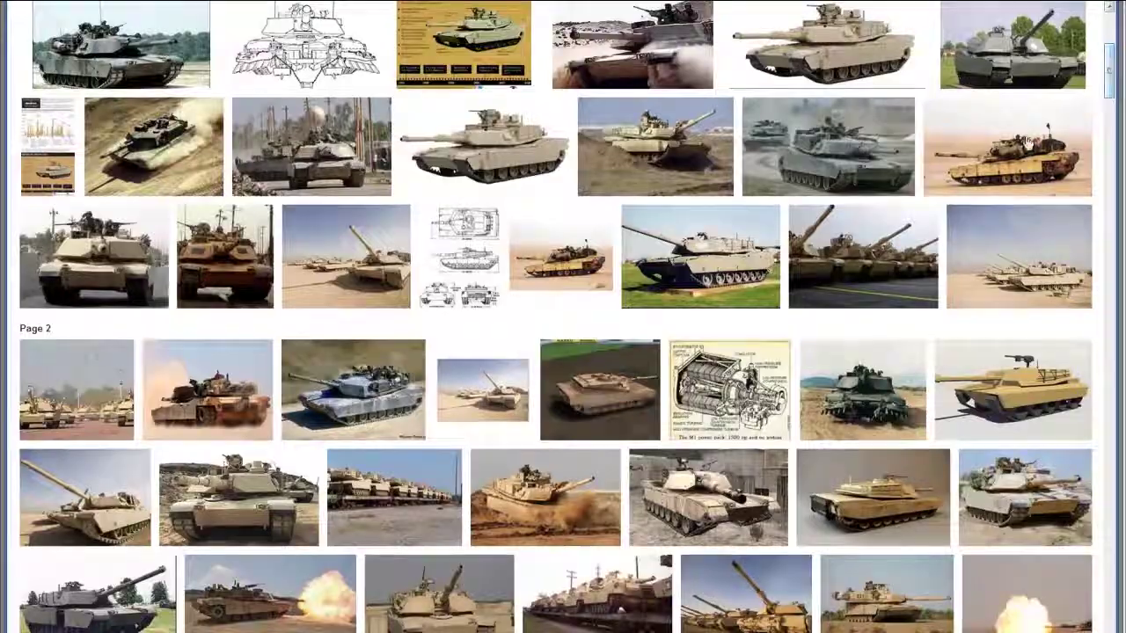
scroll(1109, 34, "down", 1)
scroll(982, 201, "down", 2)
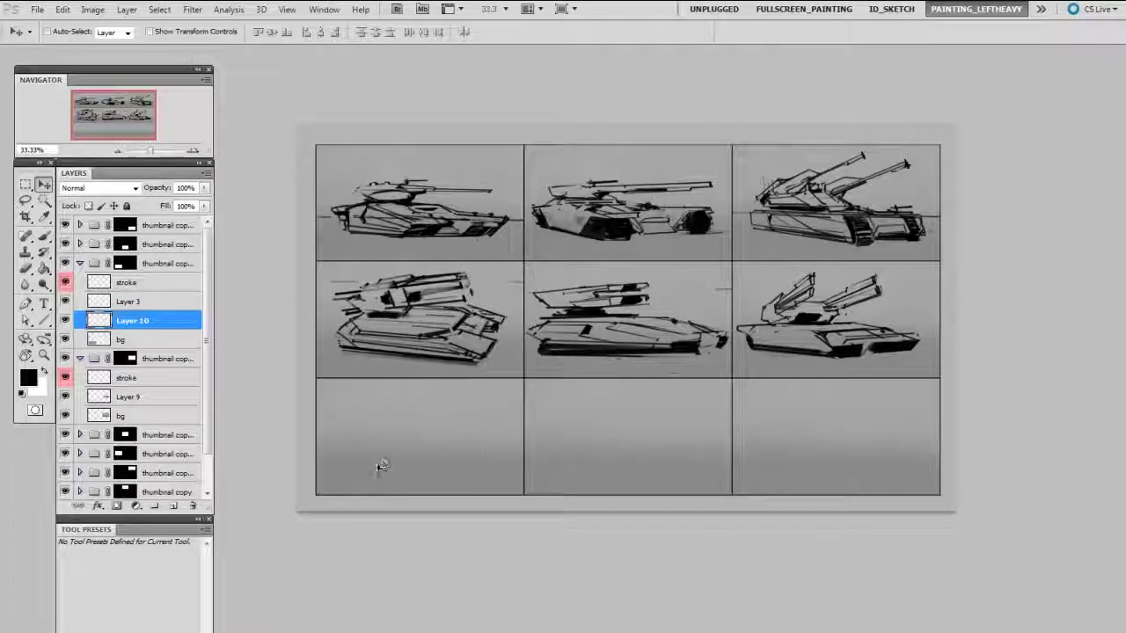
Place copies of the sixth tank's turret in the first and second frames of the third row.
mouse_move(659, 365)
left_mouse_down()
mouse_move(416, 473)
mouse_move(445, 462)
mouse_move(512, 472)
left_mouse_up()
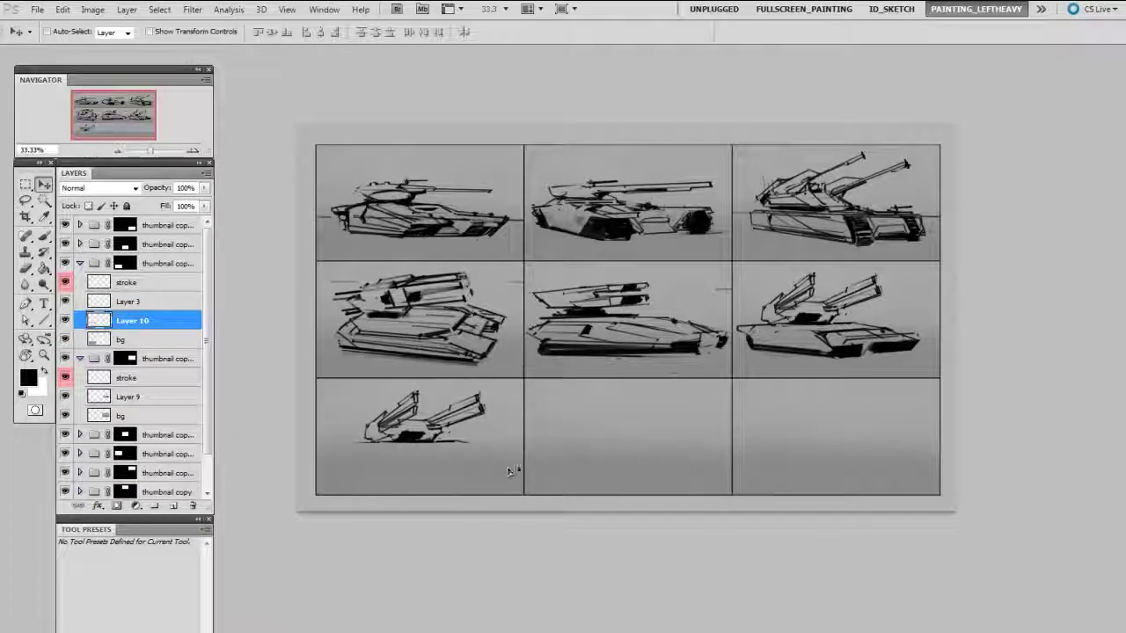
left_click(612, 457, "ctrl")
key("ctrl+v")
left_click_drag(613, 427, 660, 427)
Copy the third tank's turret to a new layer and place it in the last frame of the third row.
left_click(801, 206, "ctrl")
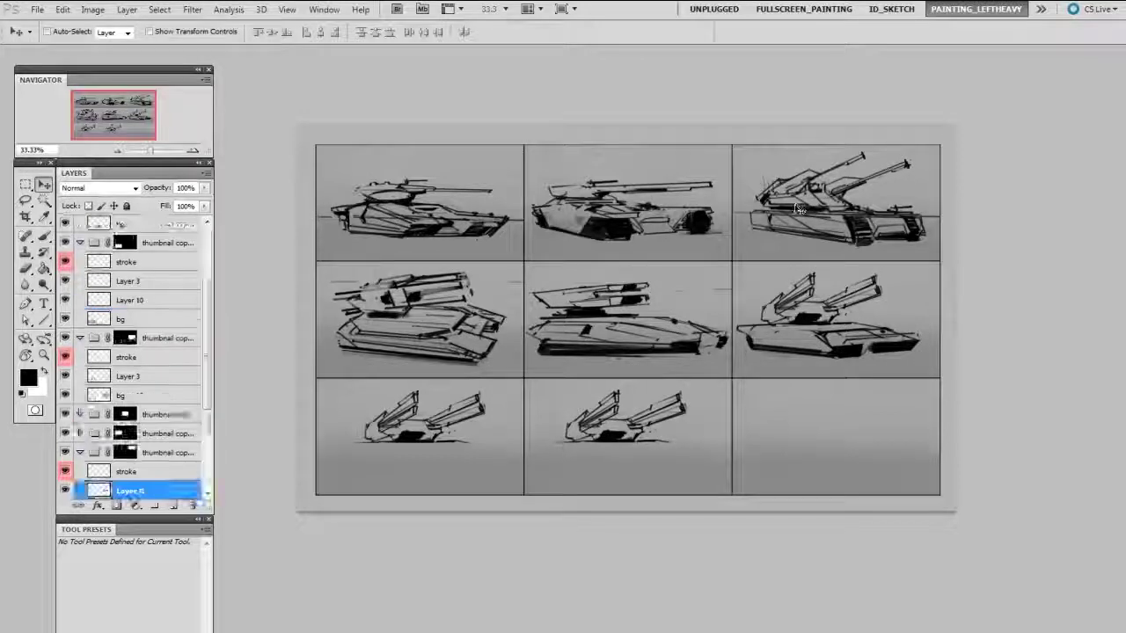
key("m")
left_click_drag(749, 126, 920, 209)
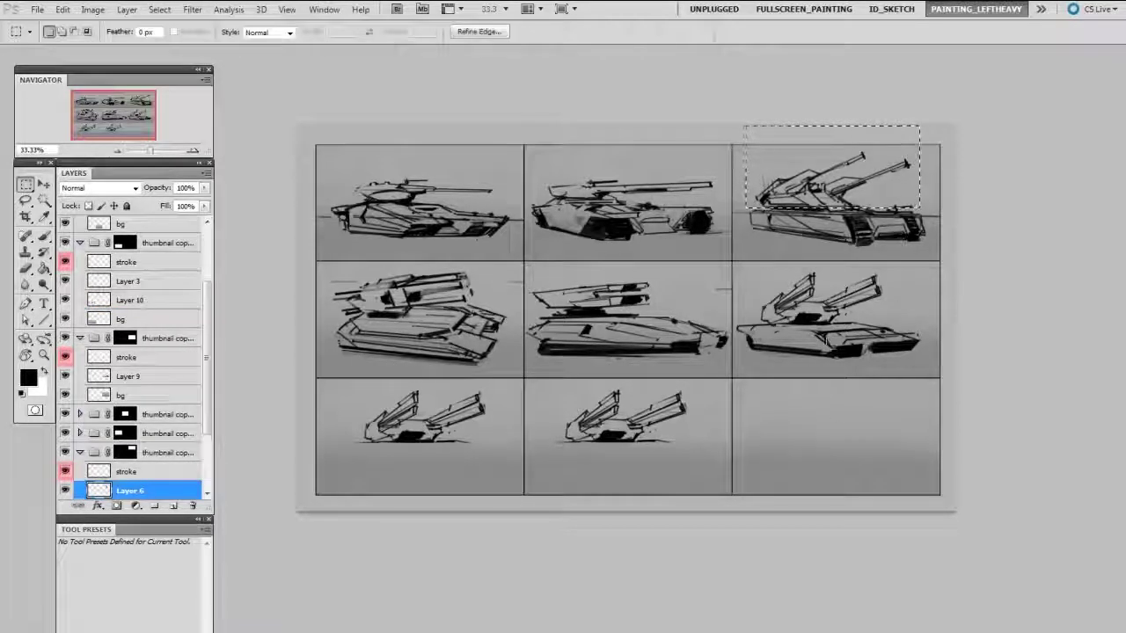
key("v")
key("ctrl+j")
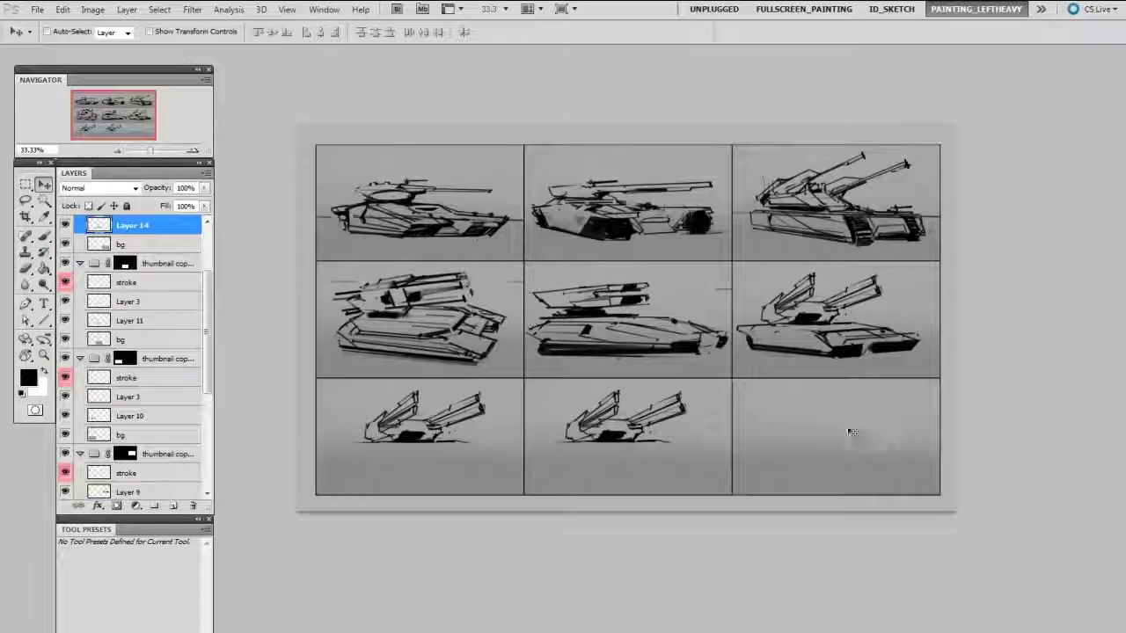
left_click_drag(906, 230, 879, 433)
key("ctrl+t")
key("Return")
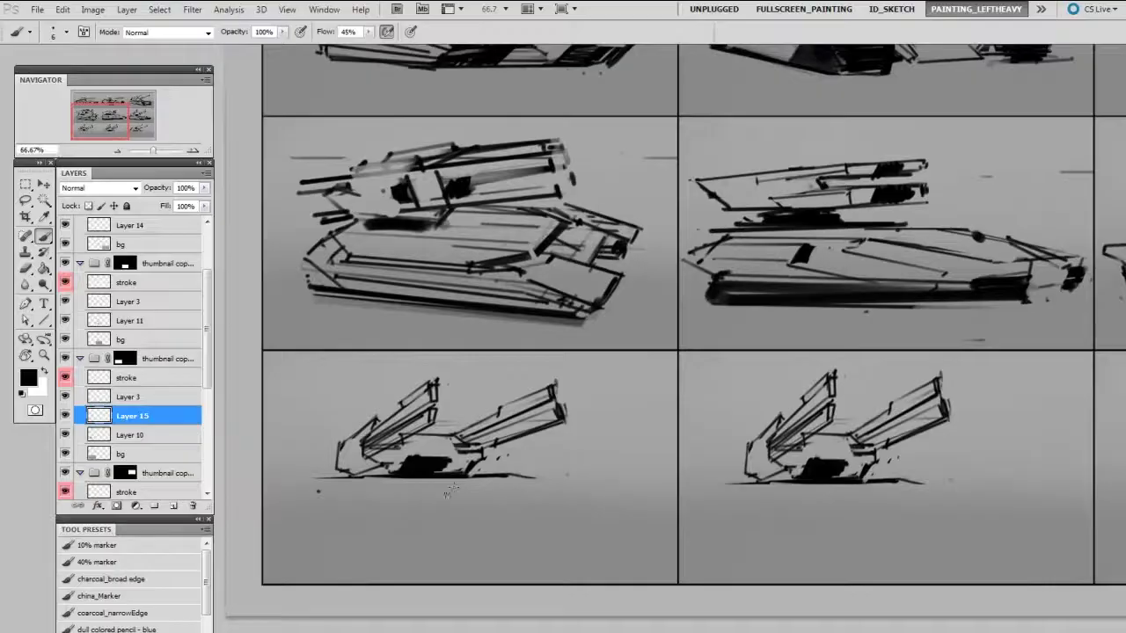
Sketch the hull's deck line and sloping front edge beneath the turret in the first frame of the third row.
left_click_drag(319, 492, 449, 493)
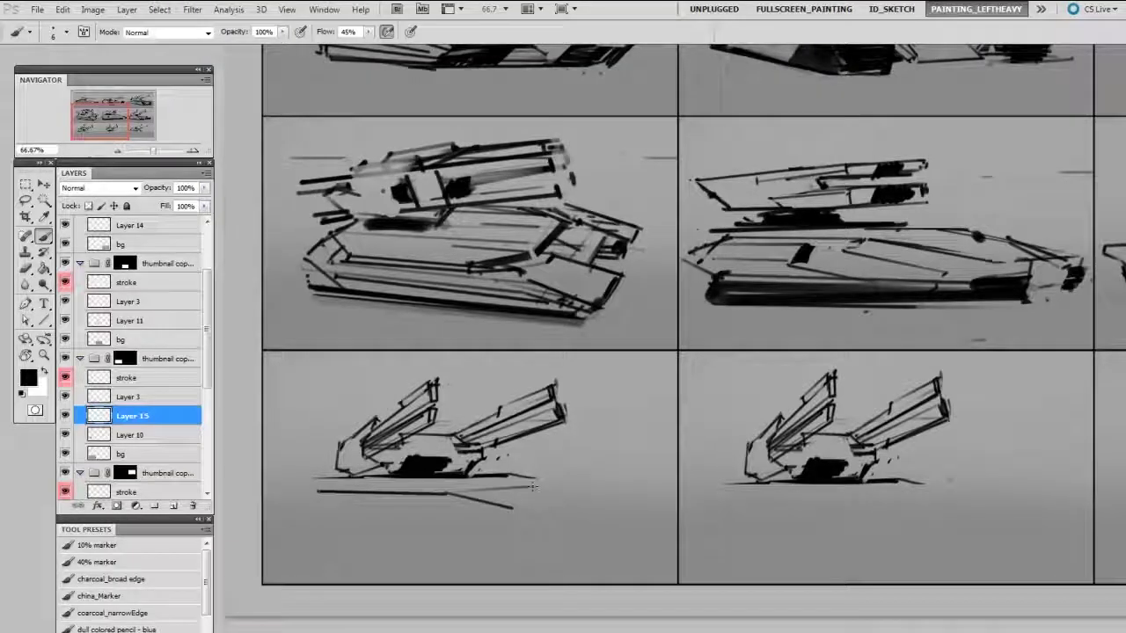
left_click_drag(549, 492, 595, 507)
key("e")
key("b")
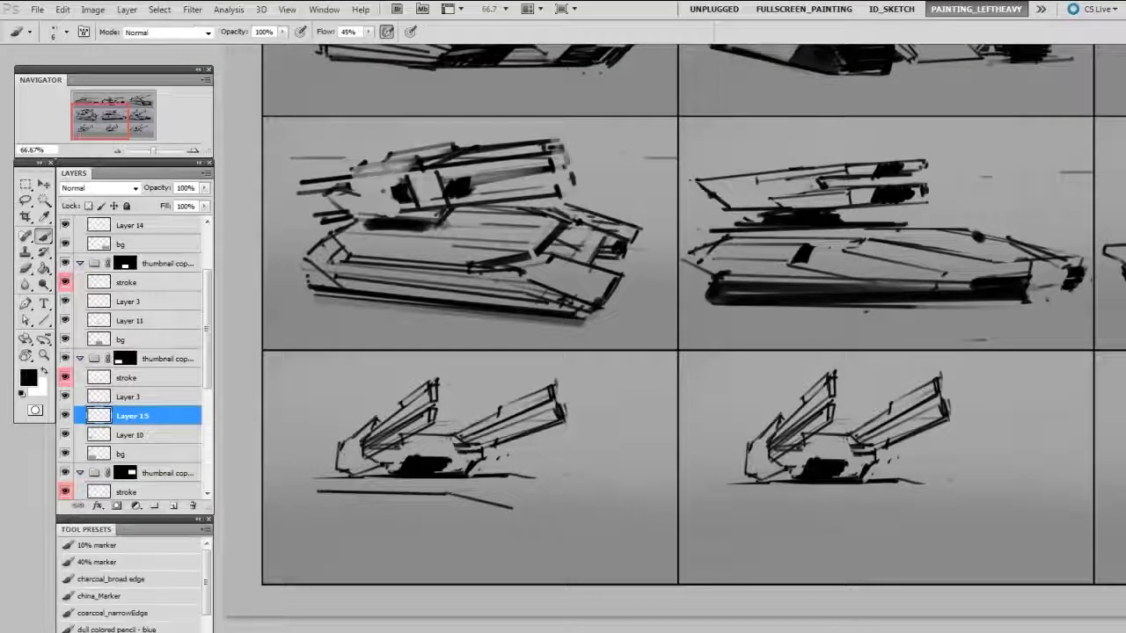
left_click_drag(450, 493, 659, 510)
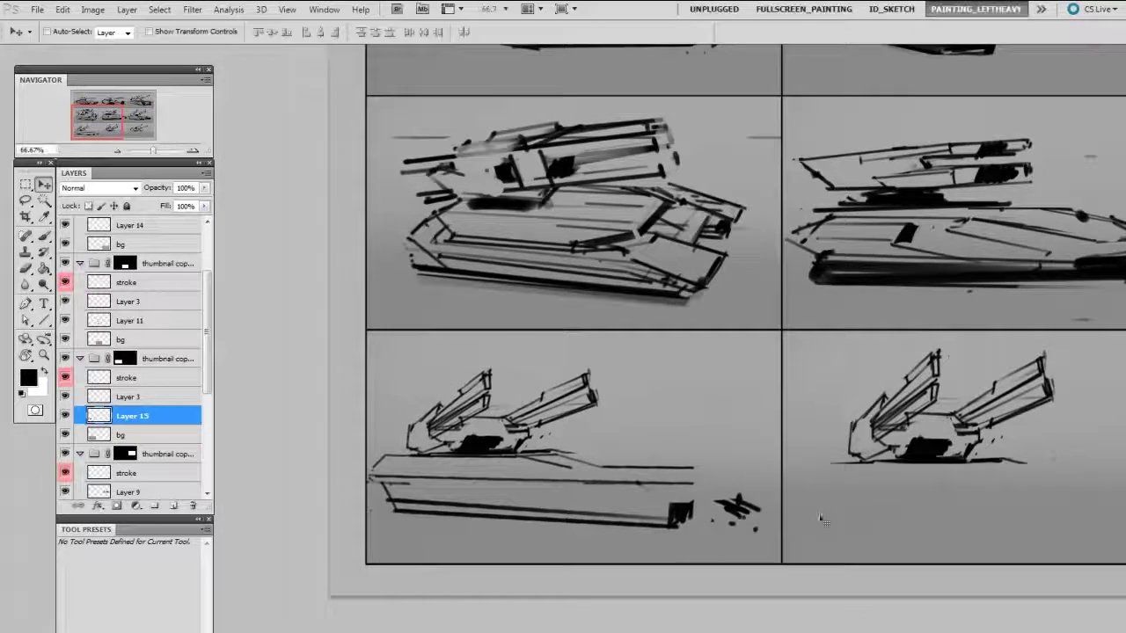
Erase the scribble ahead of the seventh tank's hull and draw its sloping nose, side panel line and far track end.
key("e")
left_click_drag(721, 520, 746, 507)
key("b")
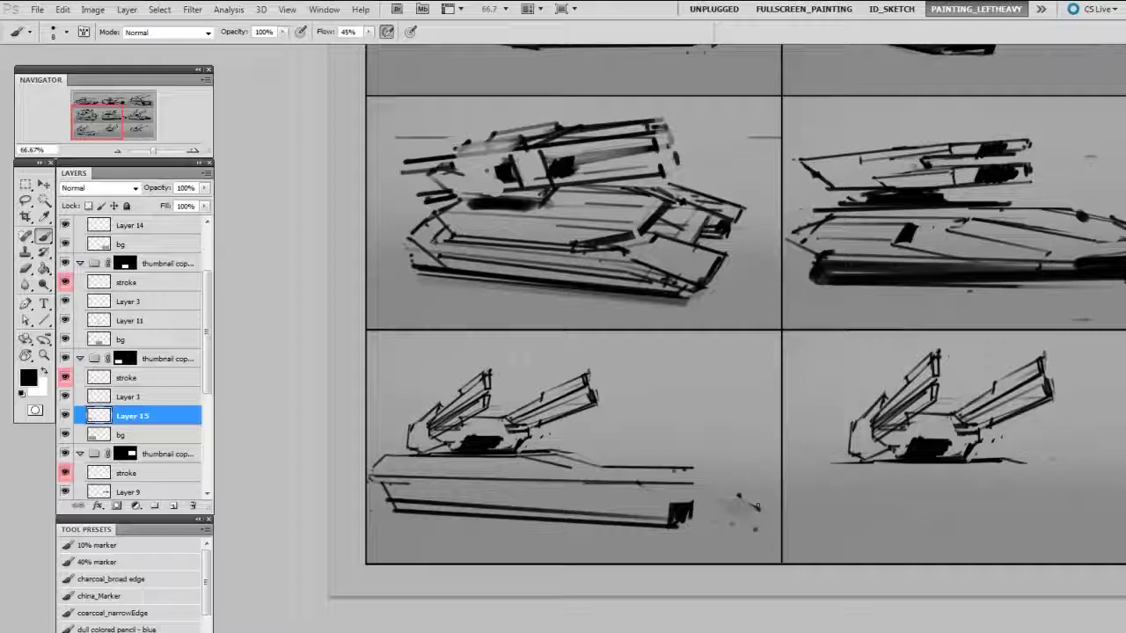
left_click_drag(692, 472, 765, 509)
left_click_drag(554, 464, 676, 501)
mouse_move(762, 498)
left_mouse_down()
mouse_move(756, 517)
mouse_move(743, 514)
mouse_move(772, 514)
left_mouse_up()
key("e")
key("b")
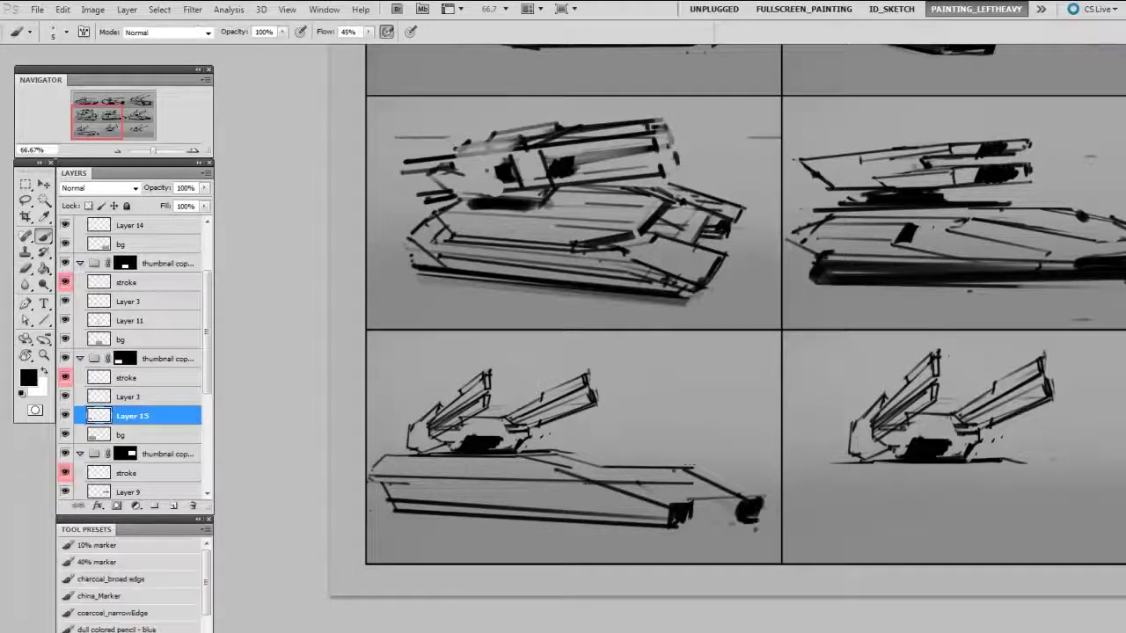
Add angled panel lines across the seventh tank's deck beneath the turret, running toward the front track, and clean them up.
key("e")
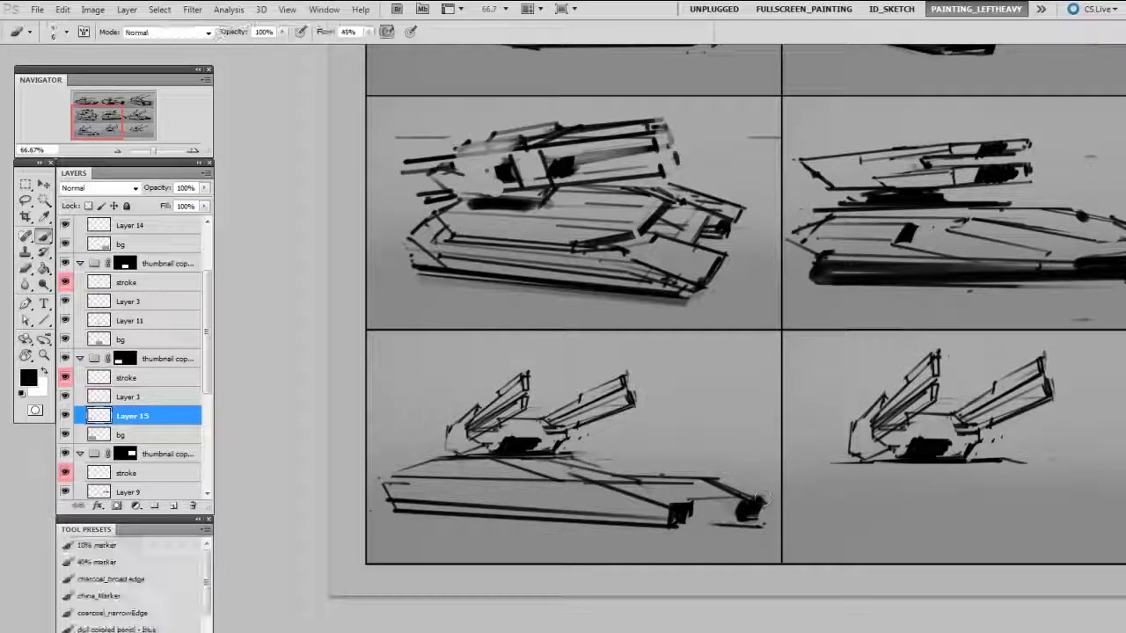
mouse_move(457, 458)
left_mouse_down()
mouse_move(498, 489)
mouse_move(589, 494)
left_mouse_up()
left_click_drag(589, 495, 657, 511)
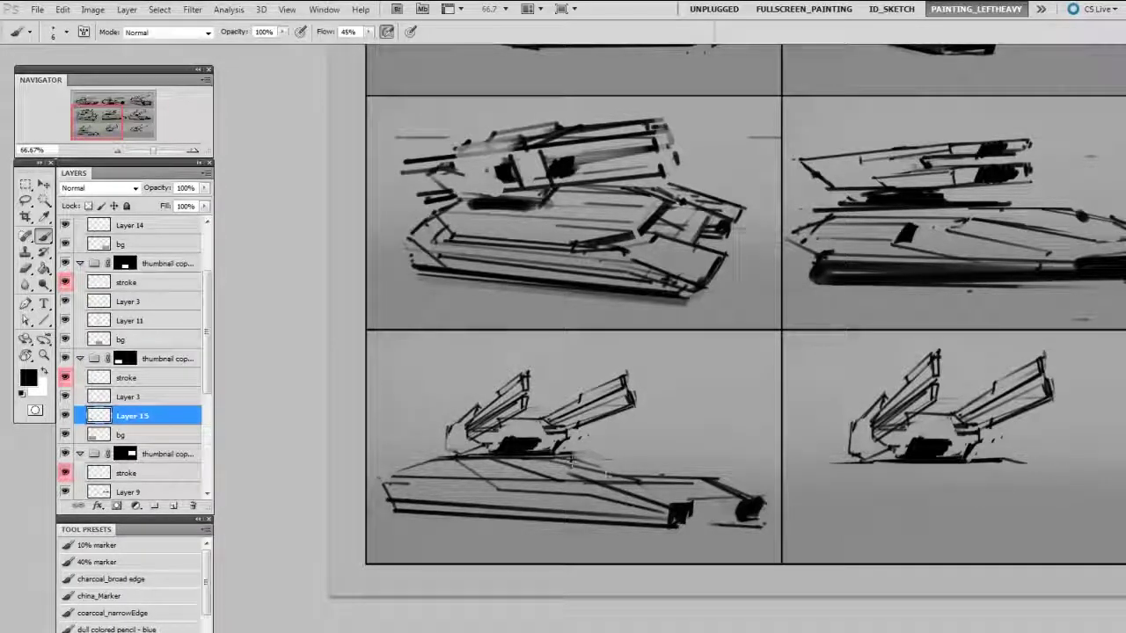
key("e")
key("b")
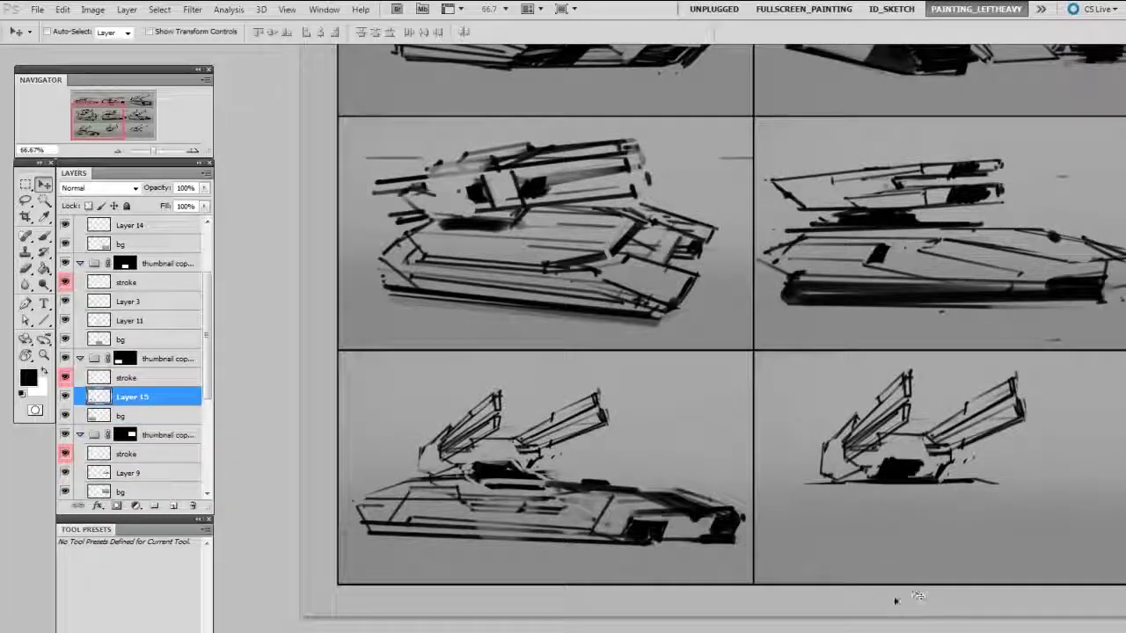
Draw short strokes joining the turret base to the hull of the tank in the last frame of the third row.
left_click_drag(987, 415, 840, 555)
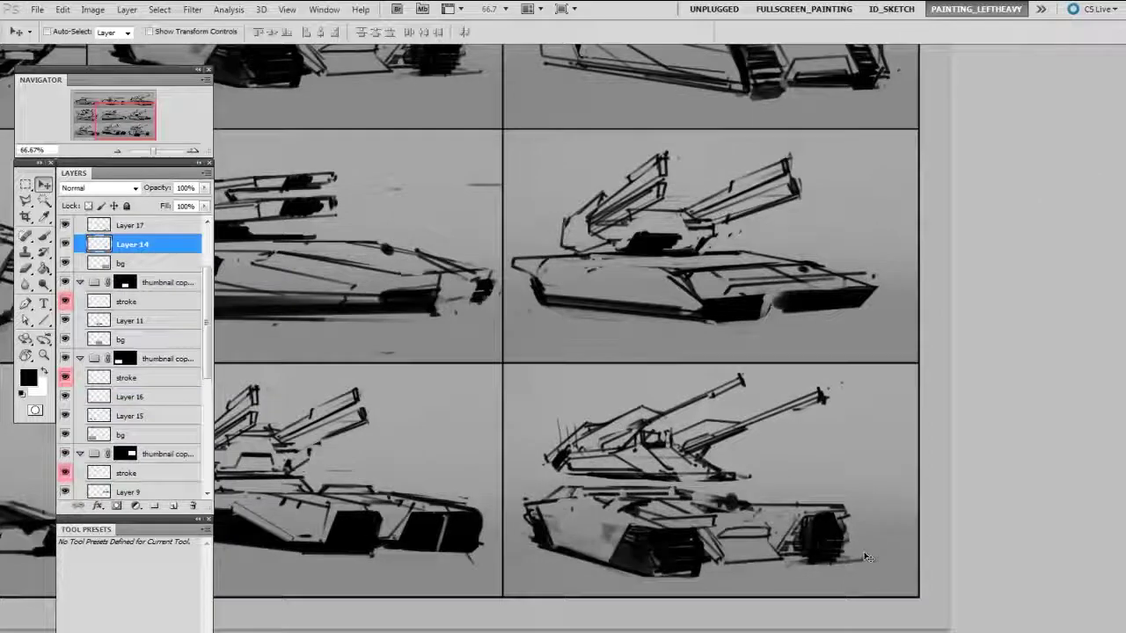
key("b")
key("b")
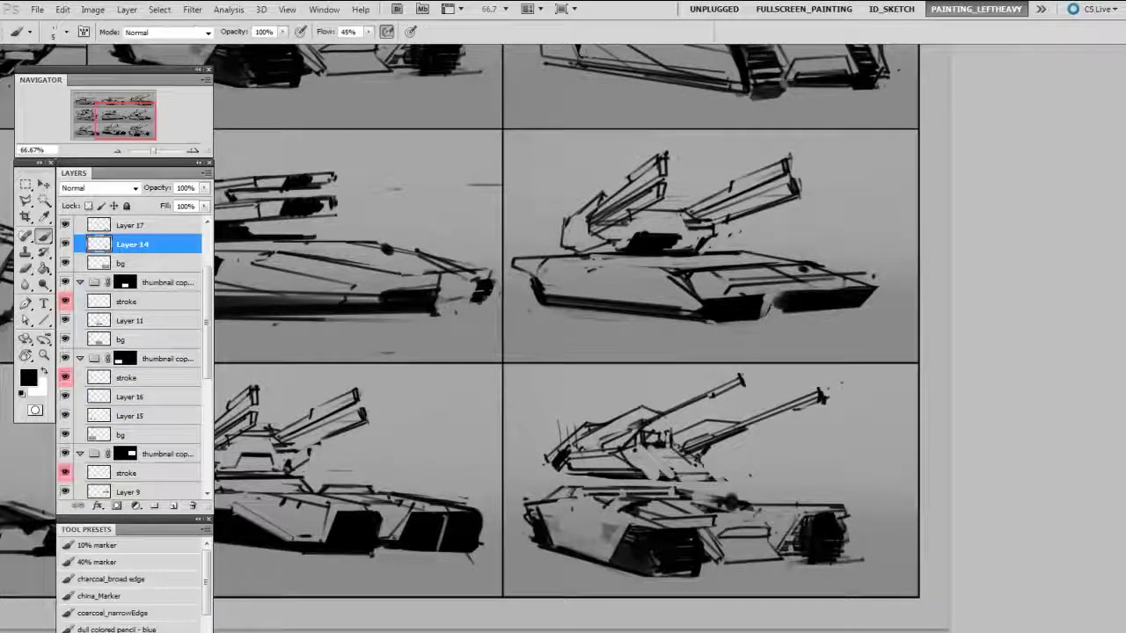
left_click_drag(644, 479, 648, 492)
left_click_drag(705, 475, 709, 493)
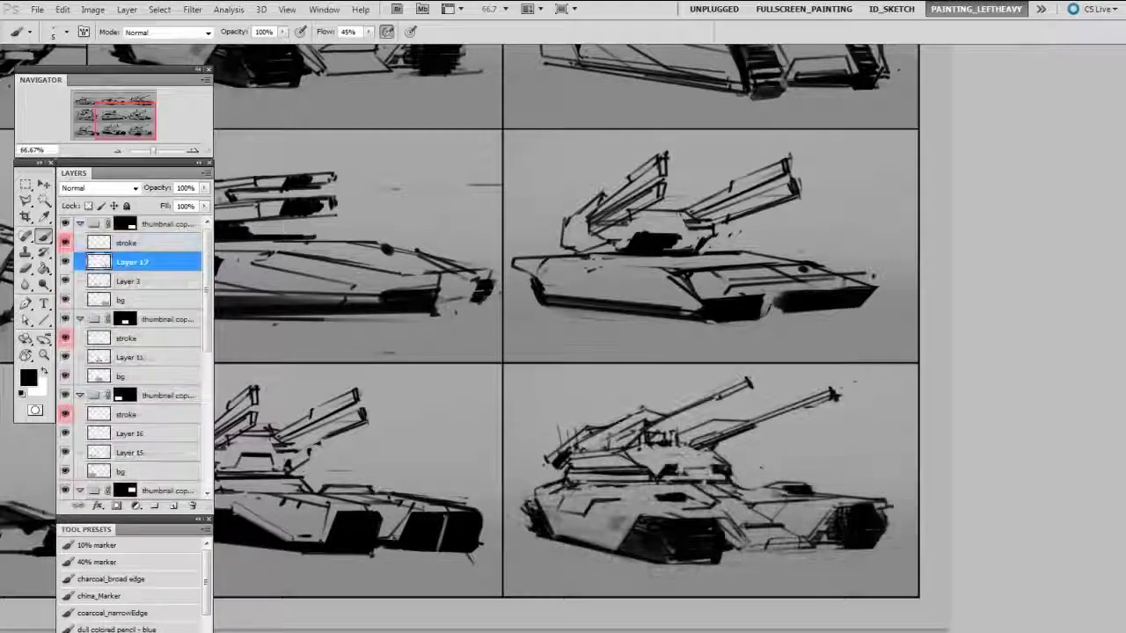
Clean up the ninth tank's lines with the eraser and sketch the upper hull edge below its turret.
key("e")
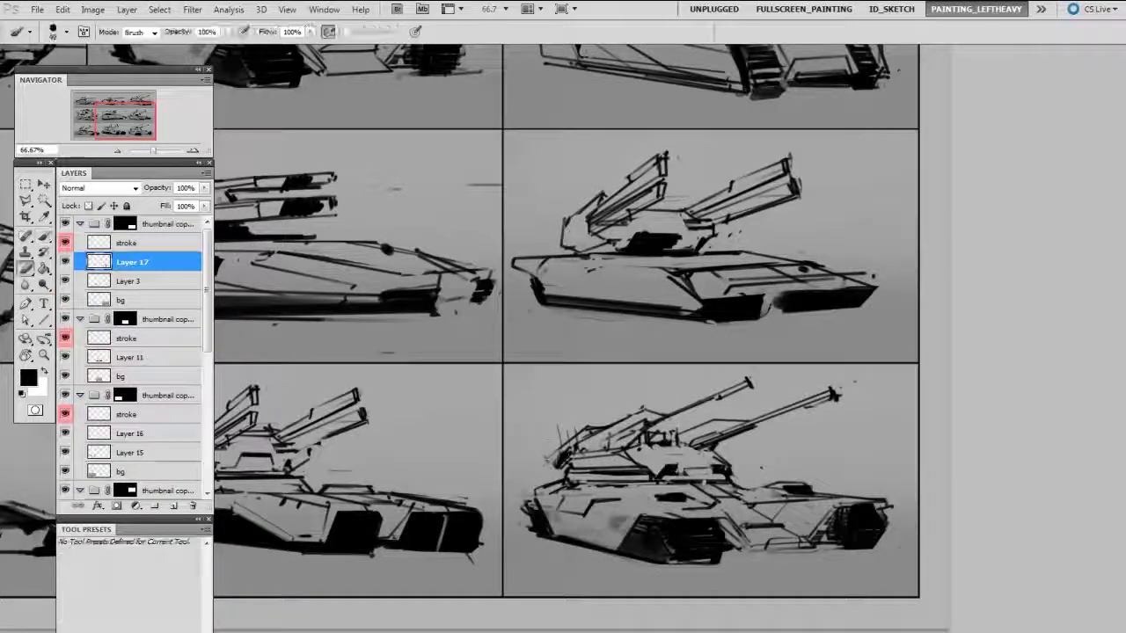
key("b")
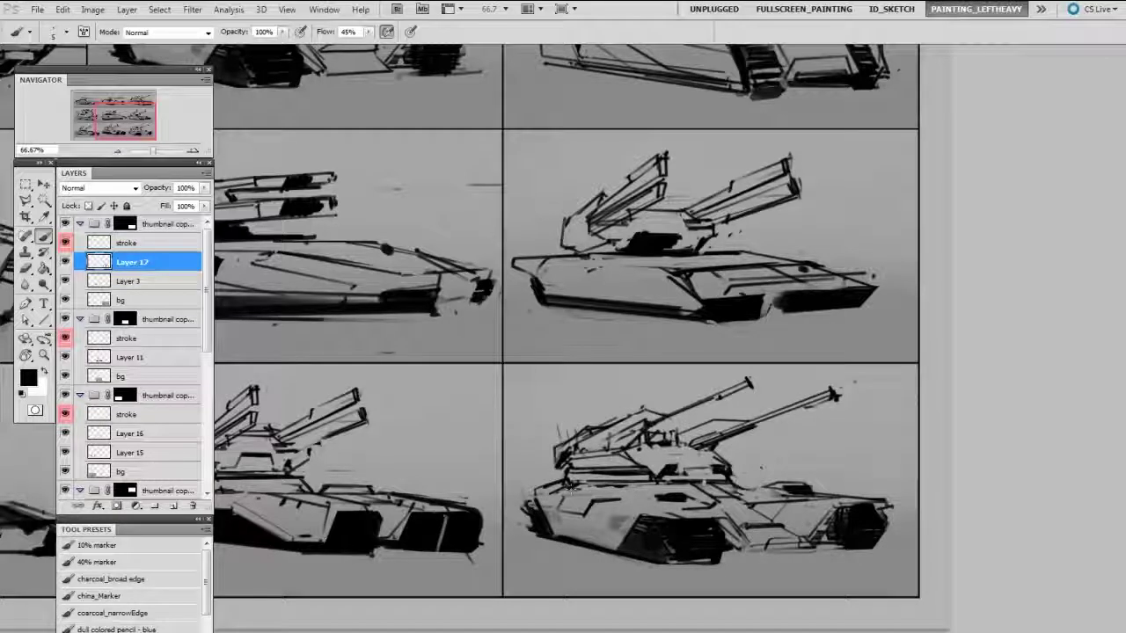
key("e")
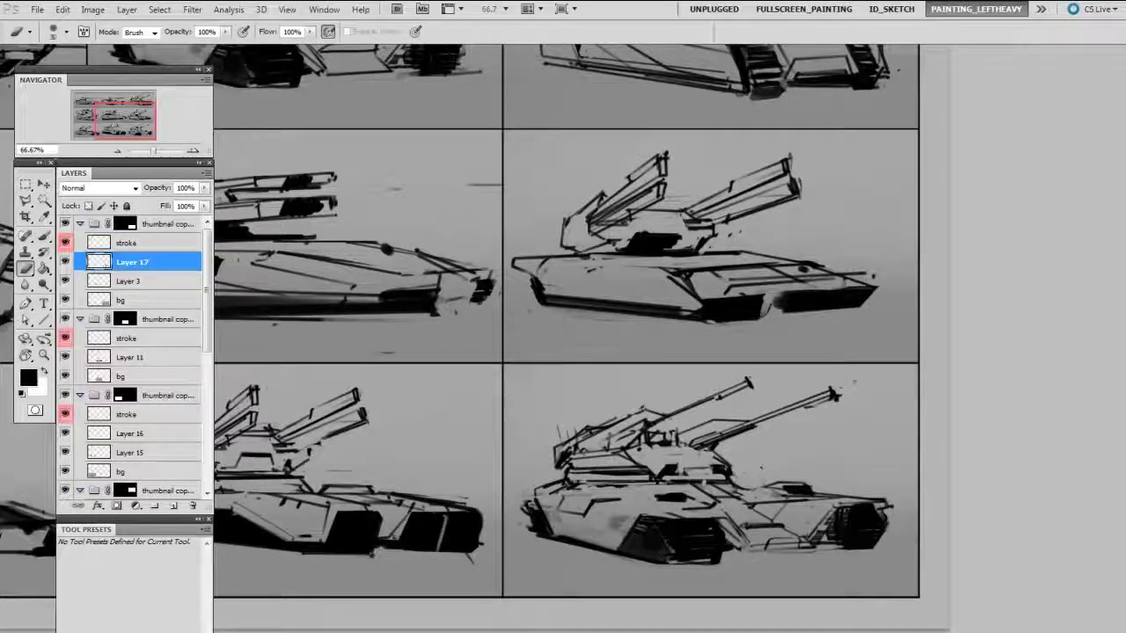
key("b")
left_click_drag(645, 490, 677, 487)
left_click_drag(645, 489, 636, 500)
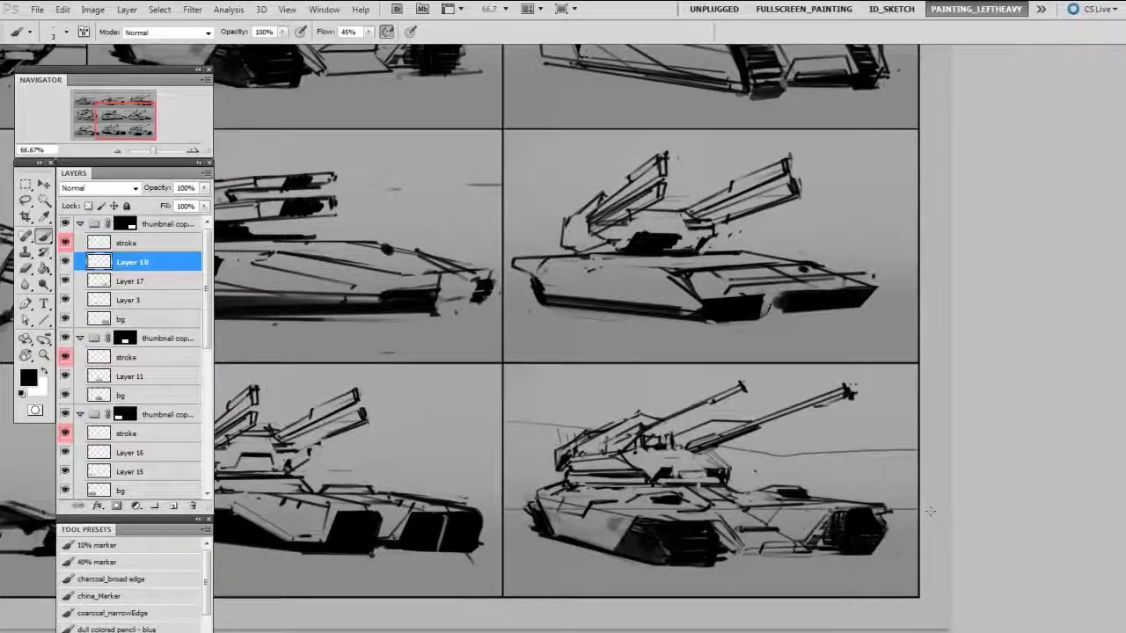
Touch up the ninth tank's lines and merge Layer 18 and Layer 17 into its Layer 3.
key("e")
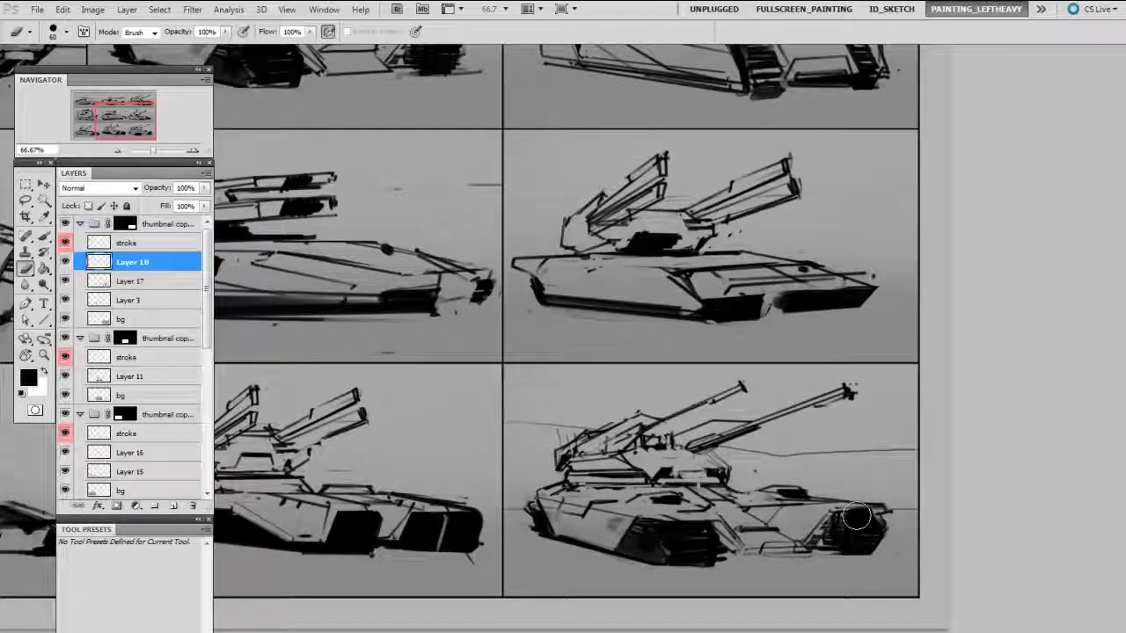
key("b")
key("ctrl+minus")
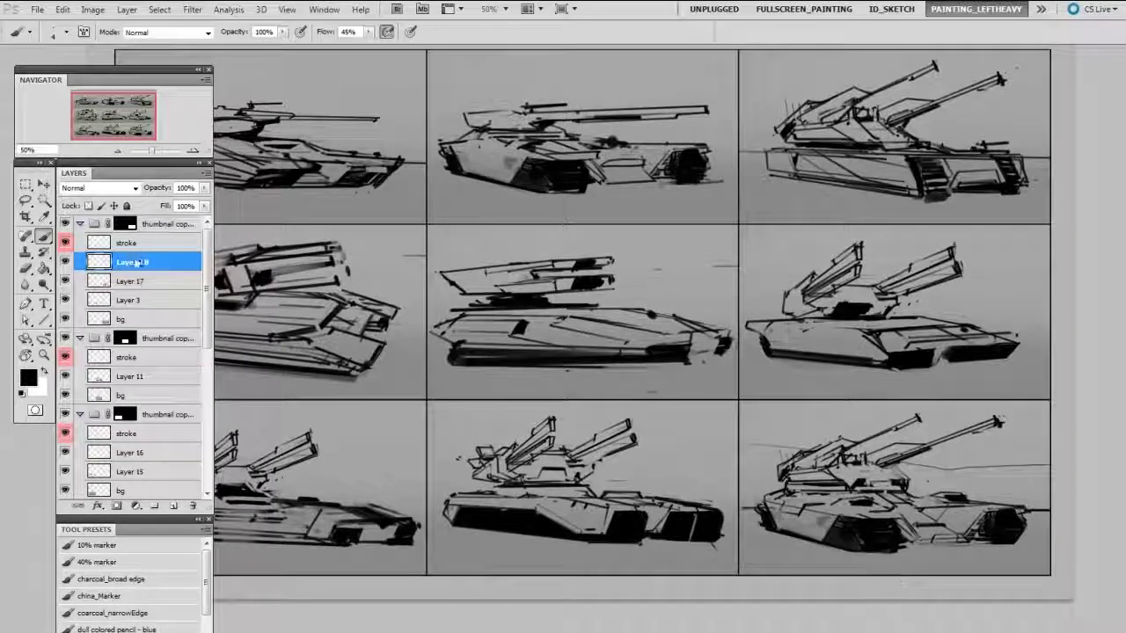
double_click(141, 264)
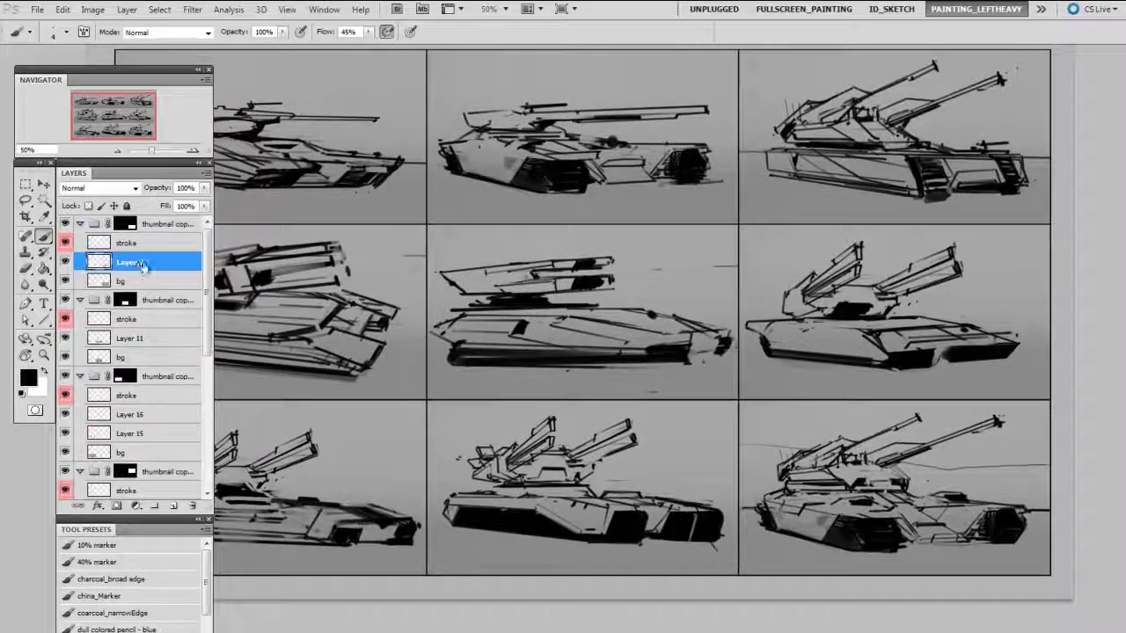
mouse_move(883, 565)
left_mouse_down()
mouse_move(885, 584)
mouse_move(875, 562)
left_mouse_up()
key("v")
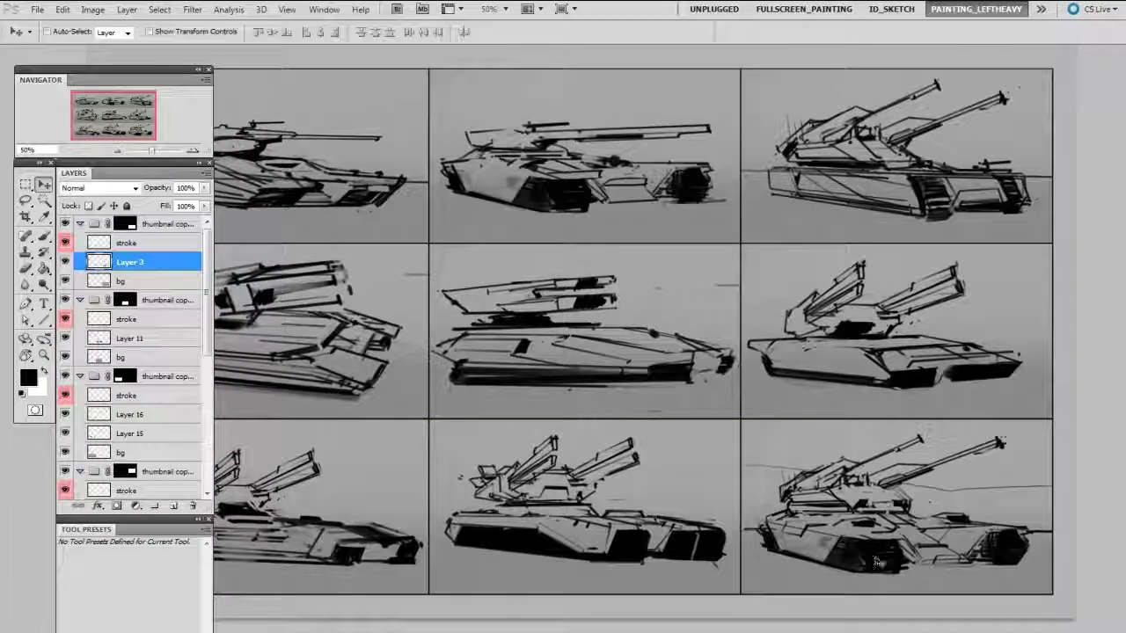
Draw a horizon line behind the ninth tank on a new layer and erase the parts crossing the vehicle.
key("e")
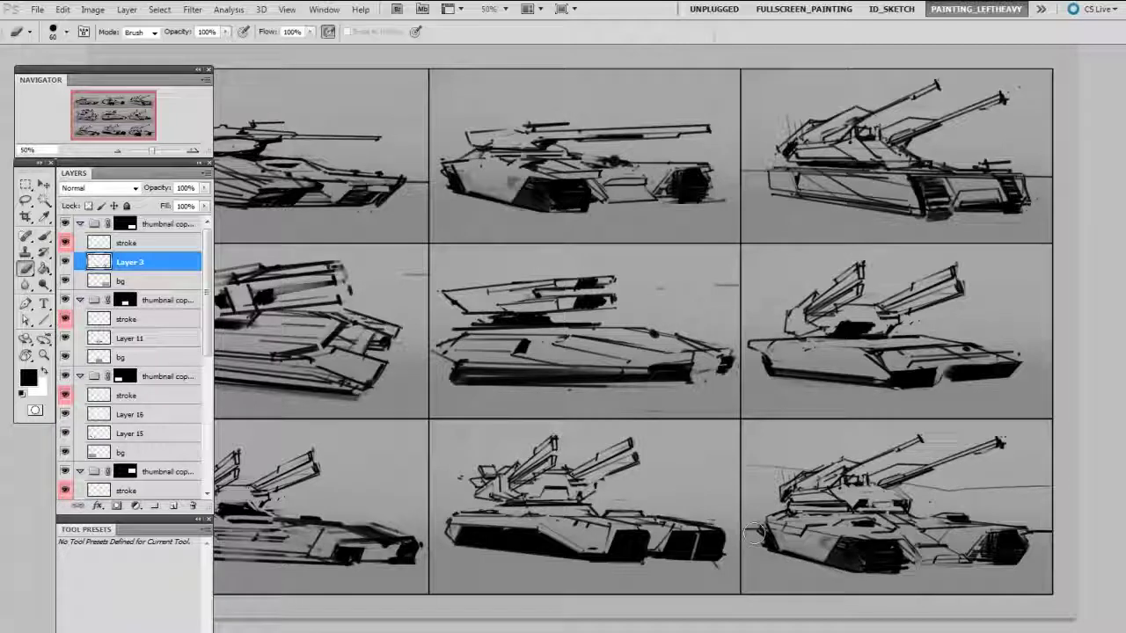
left_click_drag(1027, 531, 1050, 531)
key("ctrl+alt+shift+n")
key("b")
left_click_drag(879, 539, 654, 538)
left_click_drag(512, 543, 829, 543)
key("e")
mouse_move(561, 543)
left_mouse_down()
mouse_move(787, 544)
mouse_move(680, 544)
left_mouse_up()
left_click_drag(837, 428, 934, 415)
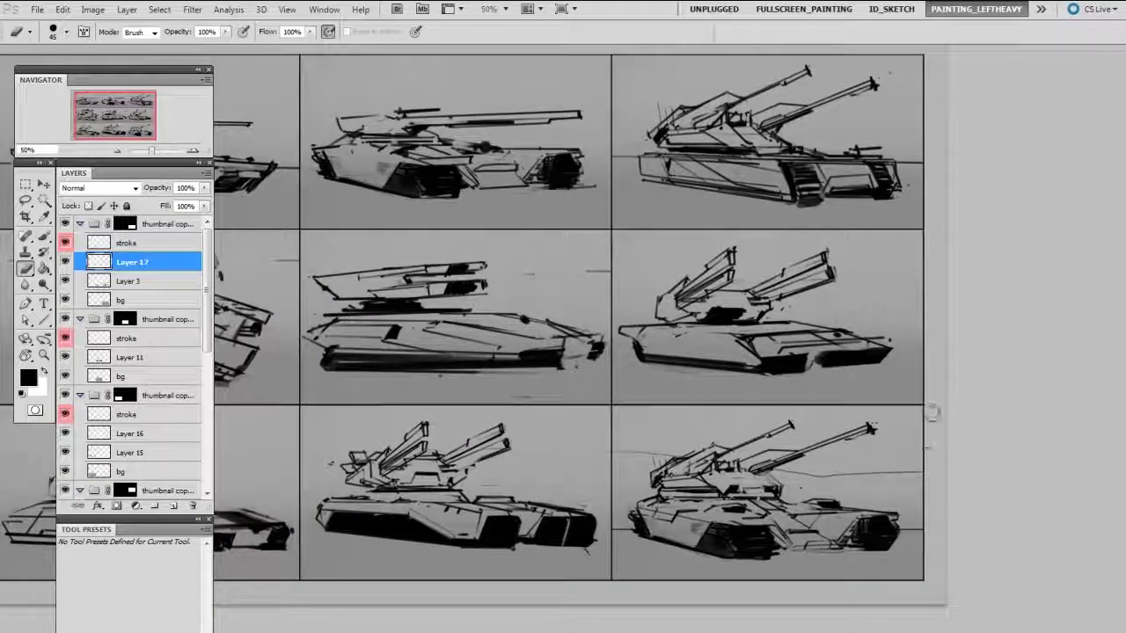
Enlarge the eraser to 200, merge the horizon layer into Layer 3 and soften the background lines beside the ninth tank.
key("bracketright")
key("bracketright")
key("bracketright")
key("bracketright")
key("bracketright")
key("bracketright")
key("bracketright")
key("bracketright")
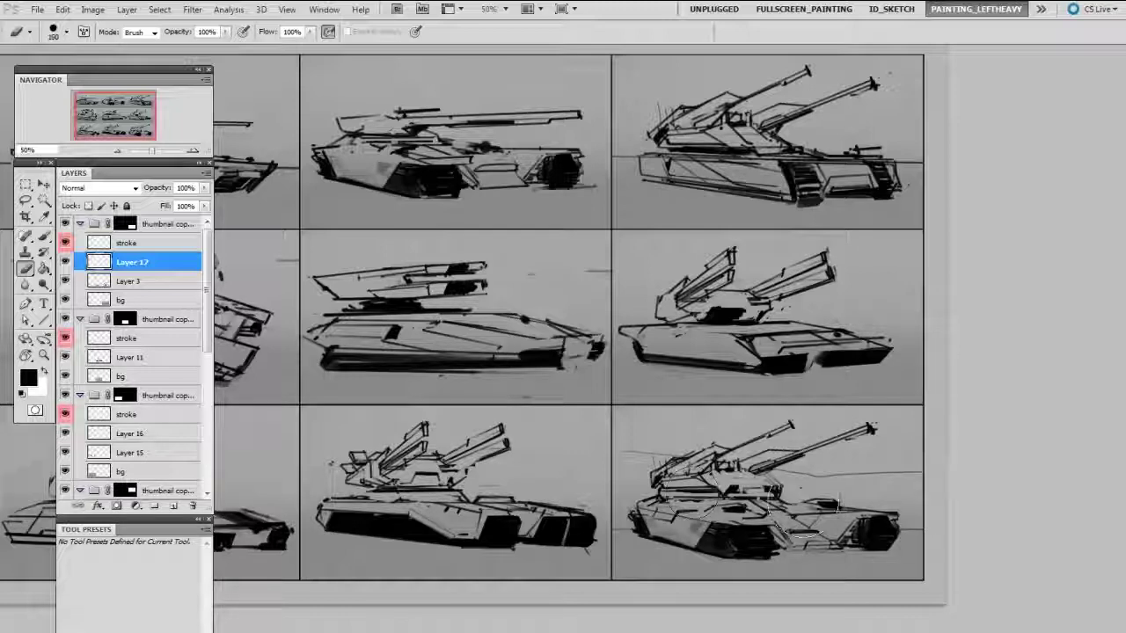
key("ctrl+e")
left_click_drag(875, 475, 1019, 565)
key("ctrl+minus")
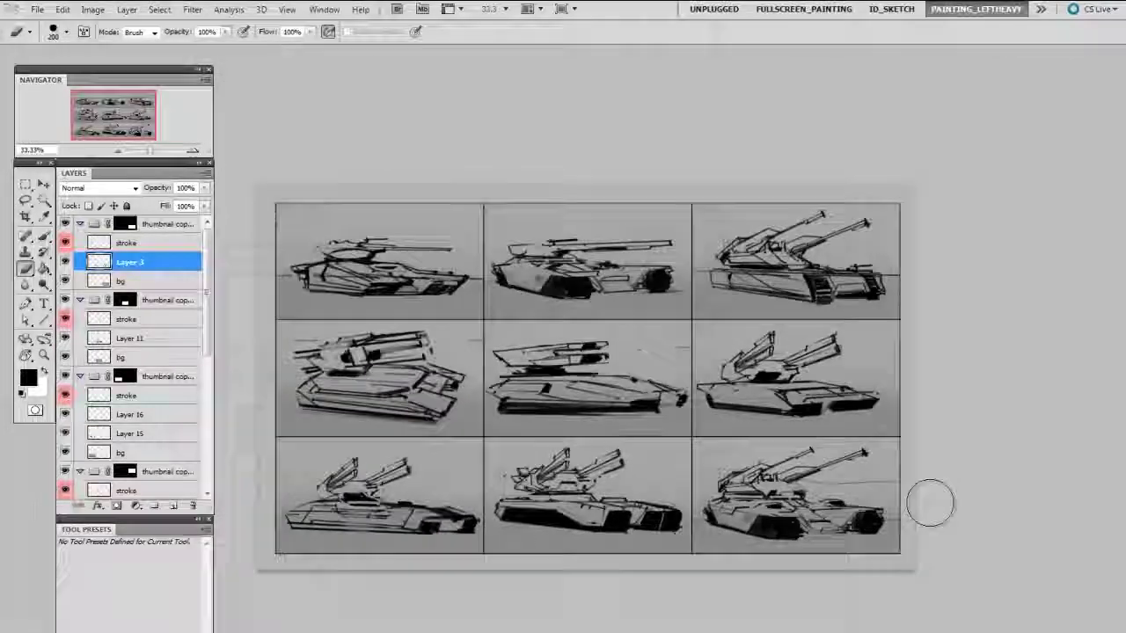
left_click_drag(929, 502, 957, 486)
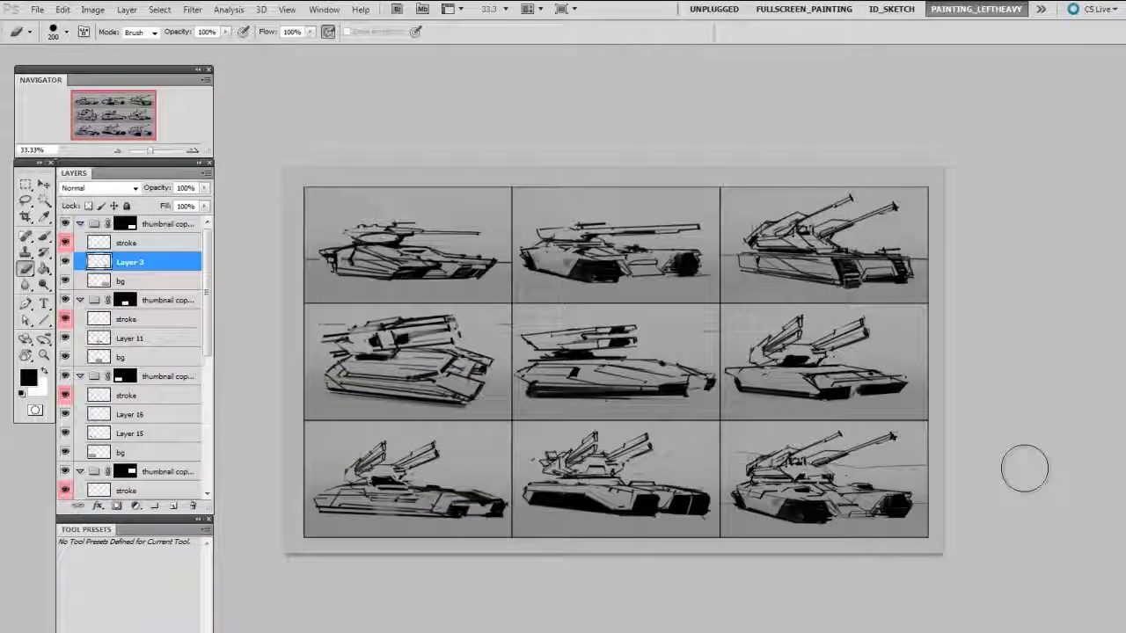